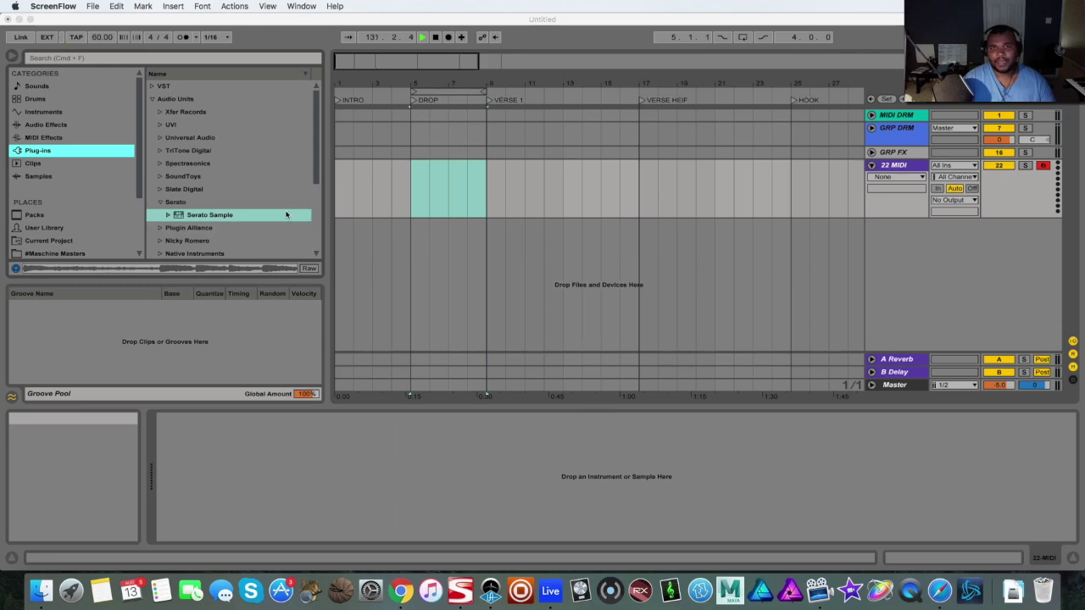
Step: Load the Serato Sample plug-in onto the 22 MIDI track
{"action": "left_click", "coordinate": [204, 219]}
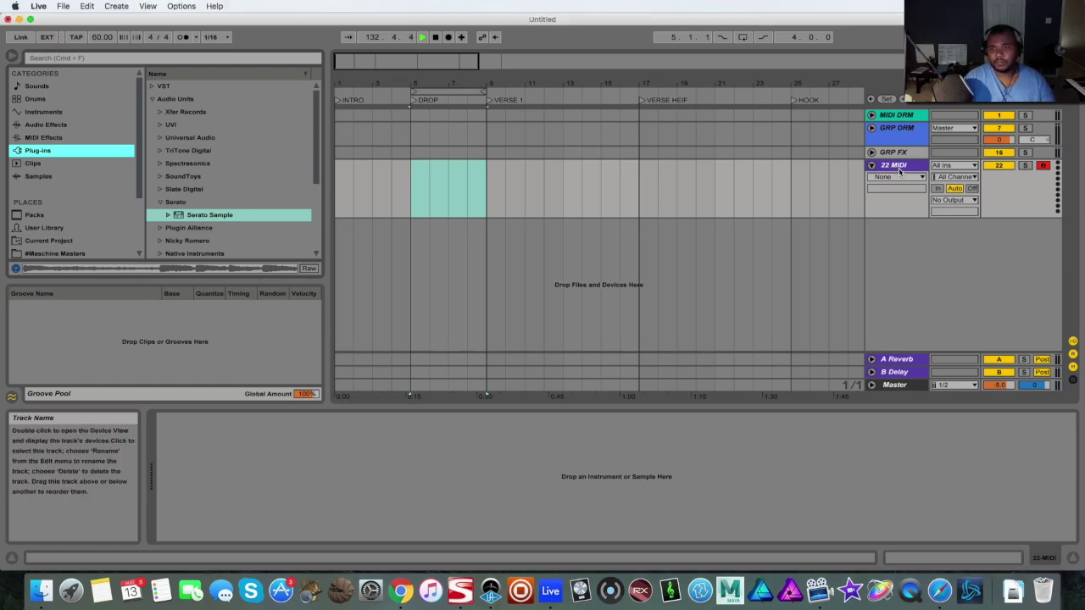
{"action": "left_click", "coordinate": [198, 216]}
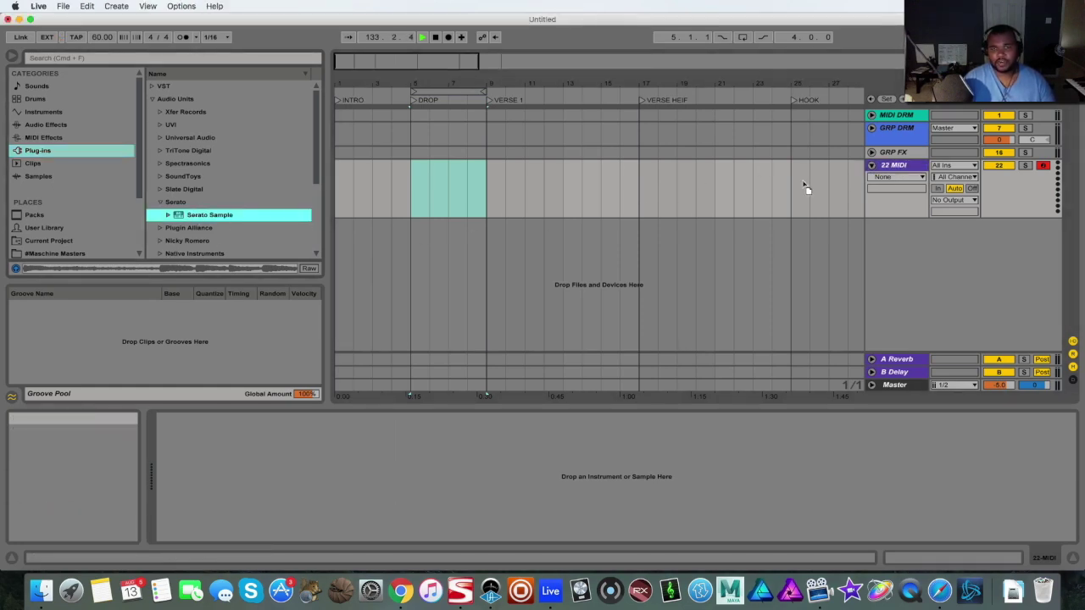
{"action": "left_click_drag", "start_coordinate": [891, 166], "coordinate": [892, 167]}
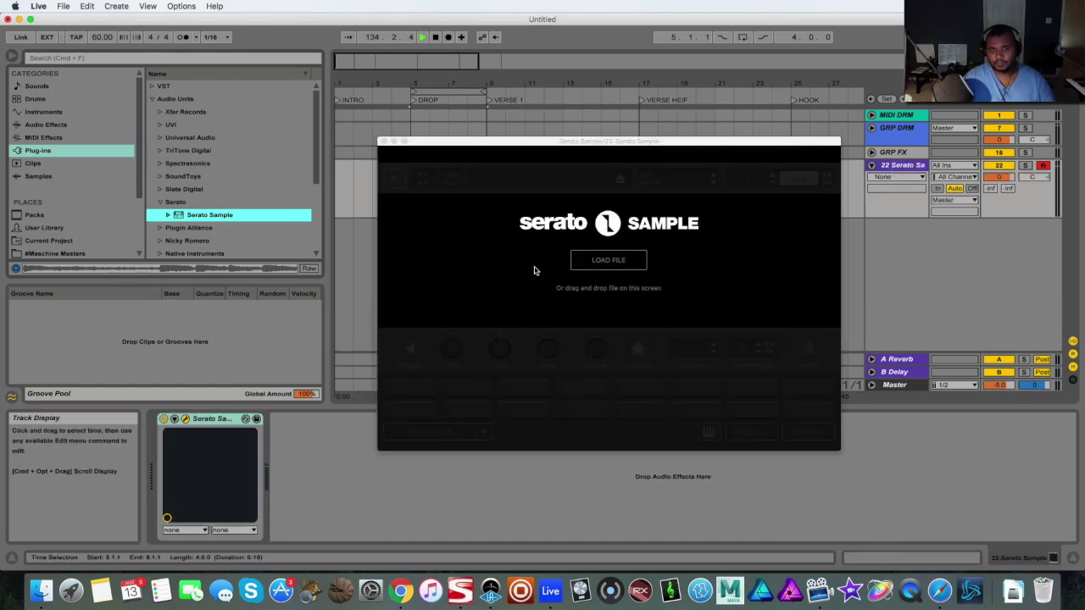
Step: Audition the btlgcut files in the #Cough Smoke Chopz folder and load btlgcutv2_25xxxx.wav into Serato Sample
{"action": "scroll", "coordinate": [63, 196], "scroll_direction": "down", "scroll_amount": 2}
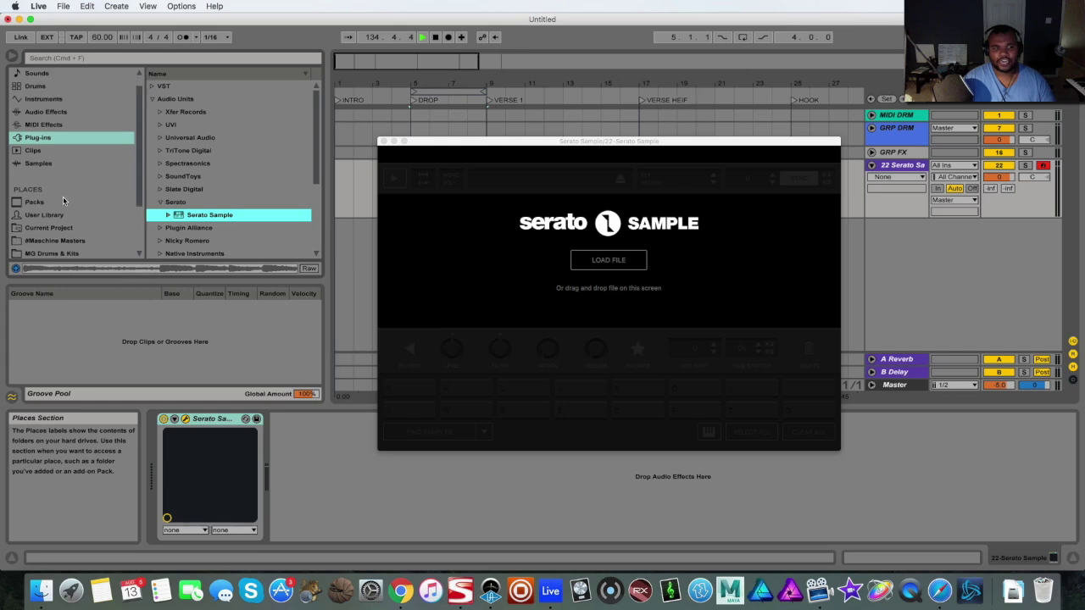
{"action": "left_click", "coordinate": [75, 254]}
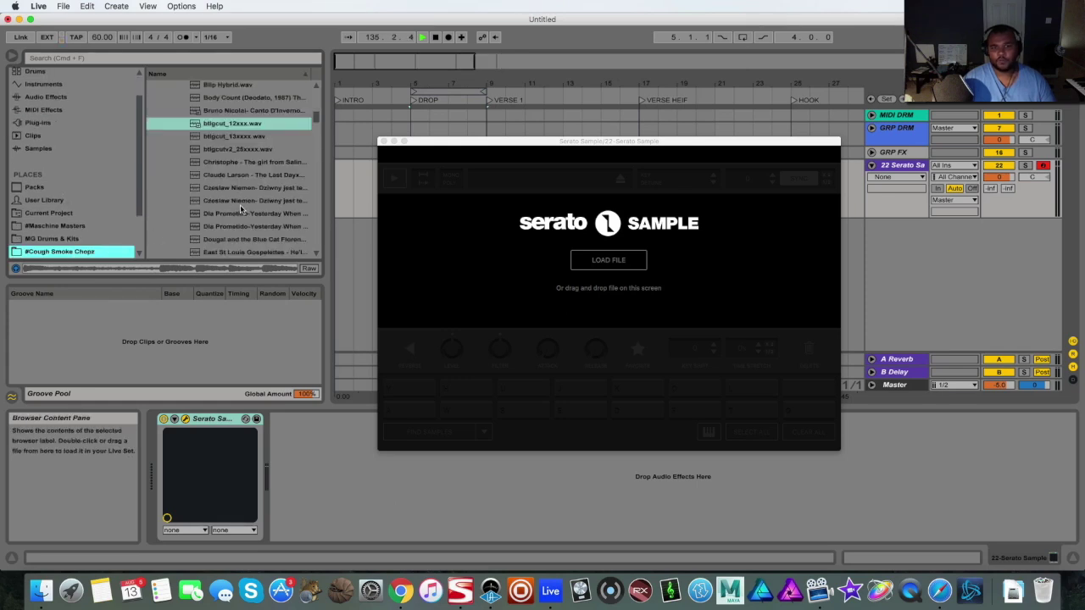
{"action": "scroll", "coordinate": [261, 200], "scroll_direction": "up", "scroll_amount": 1}
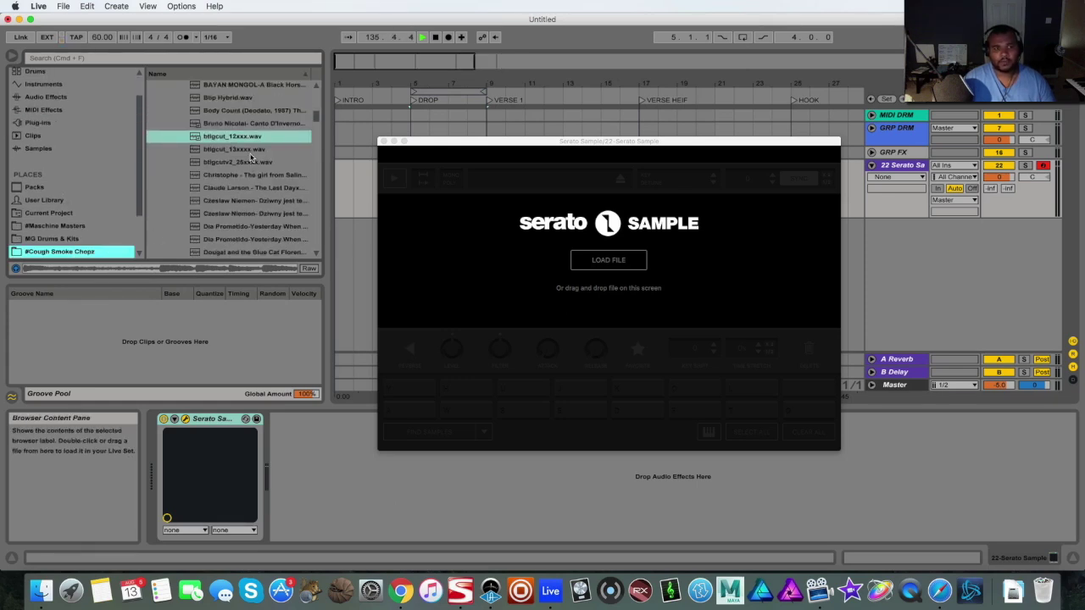
{"action": "left_click", "coordinate": [251, 166]}
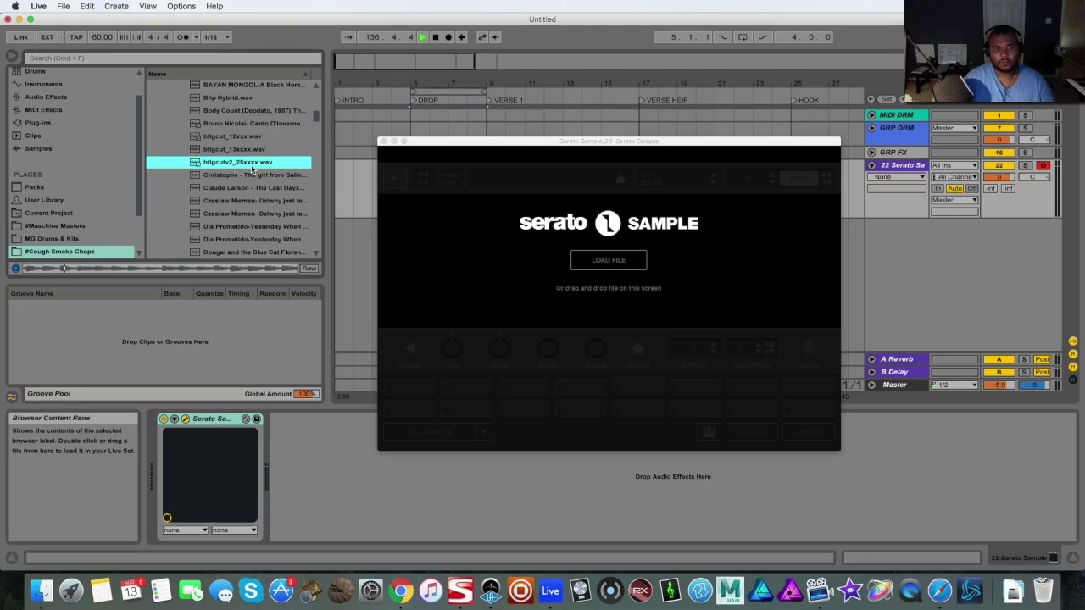
{"action": "left_click", "coordinate": [243, 152]}
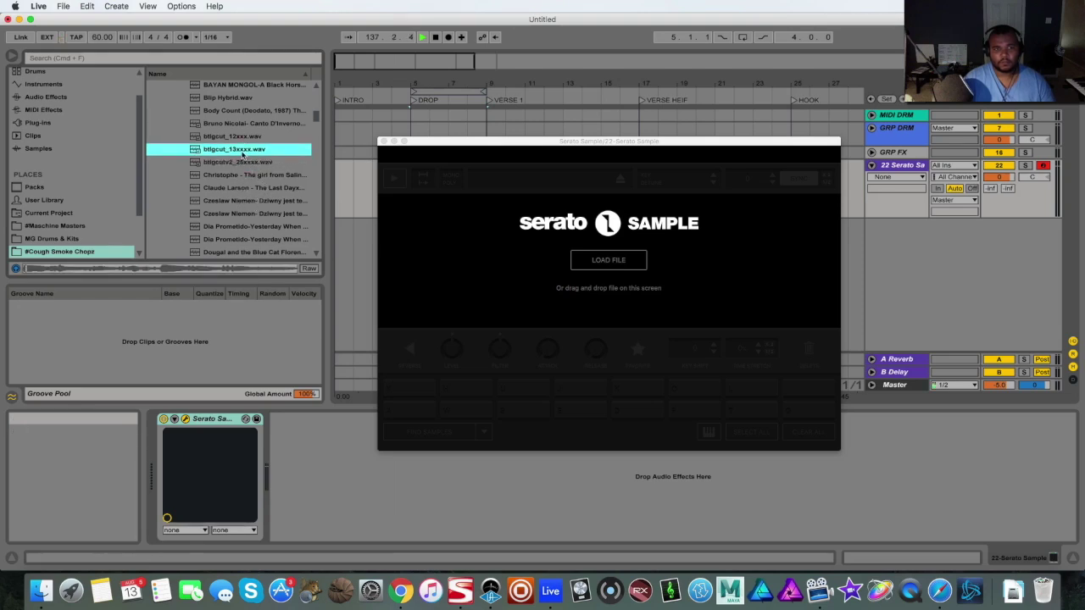
{"action": "left_click", "coordinate": [242, 138]}
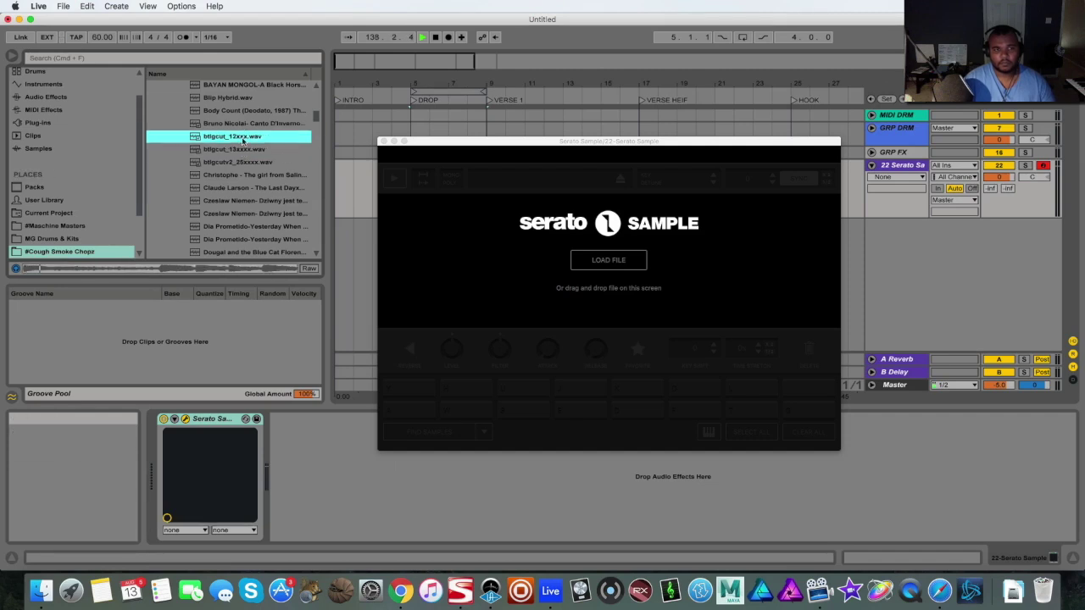
{"action": "left_click", "coordinate": [243, 164]}
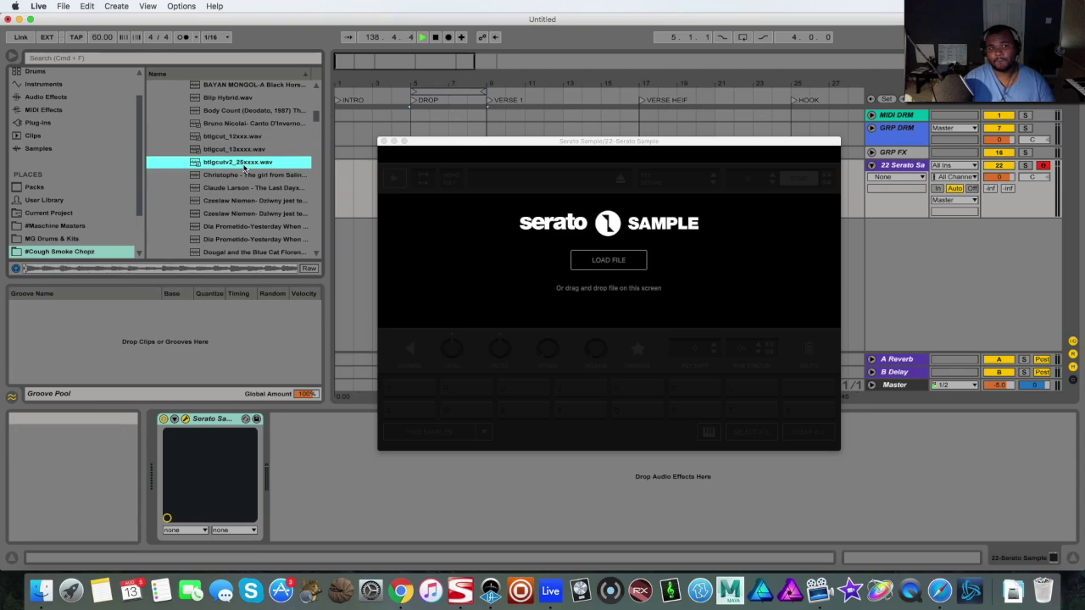
{"action": "left_click_drag", "start_coordinate": [243, 164], "coordinate": [516, 254]}
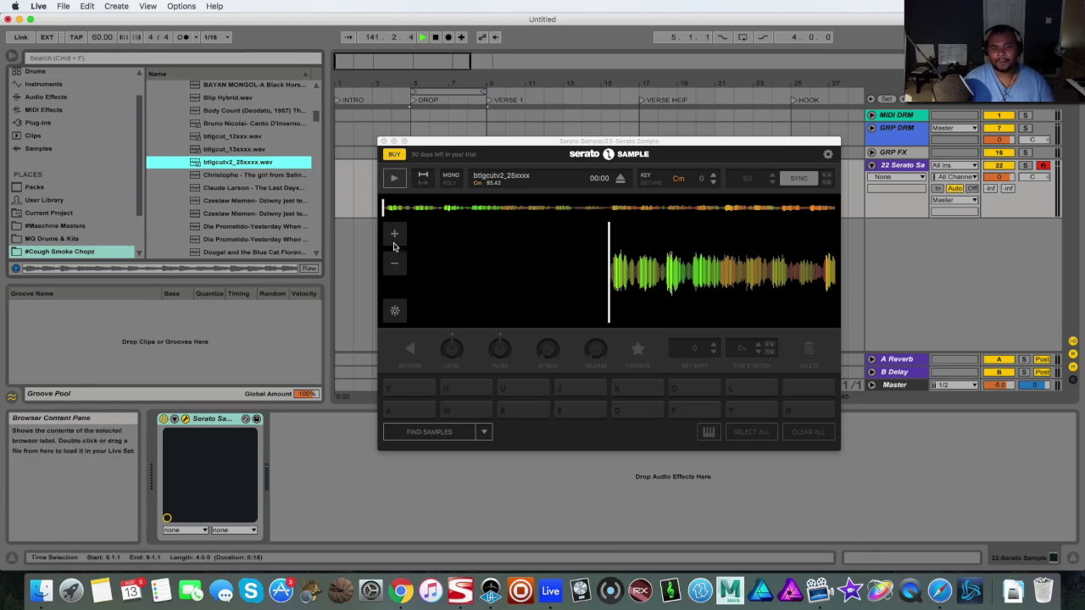
Step: Set the project tempo to 80 BPM
{"action": "left_click", "coordinate": [802, 179]}
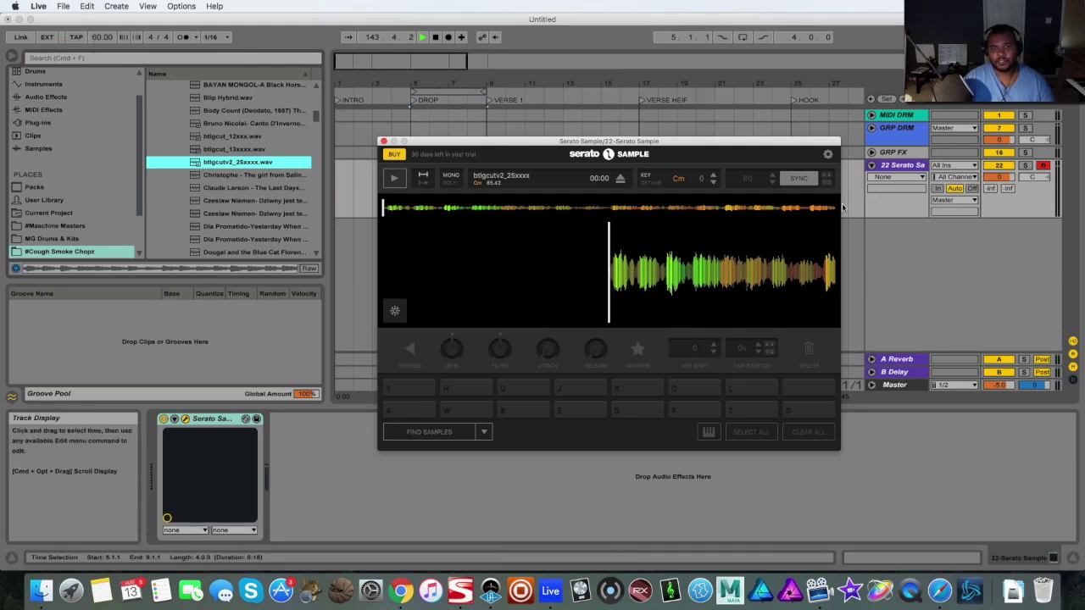
{"action": "left_click", "coordinate": [99, 40]}
{"action": "type", "text": "80"}
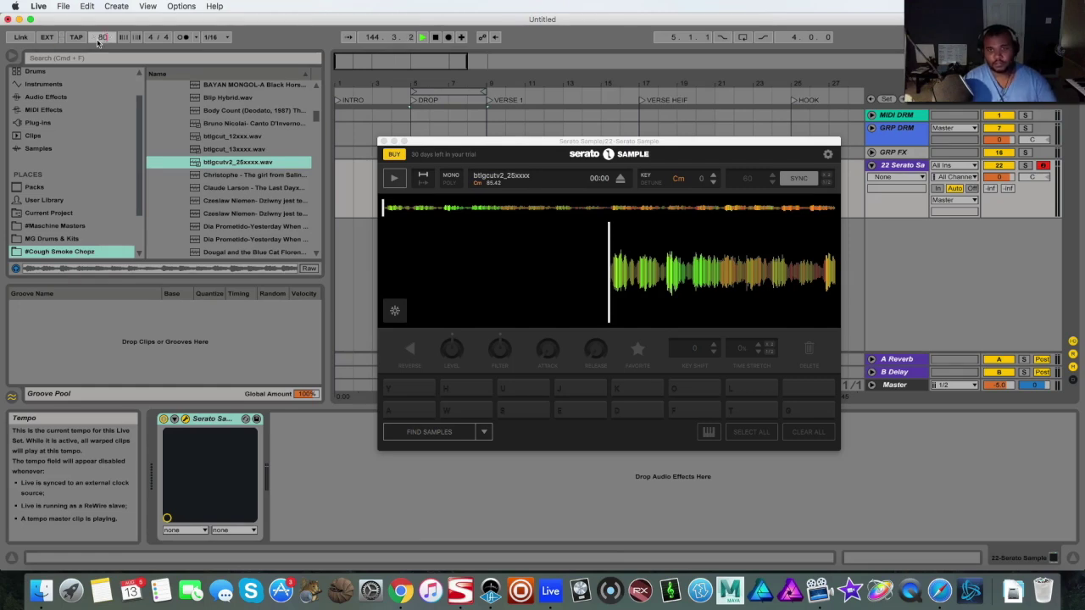
{"action": "key", "text": "Return"}
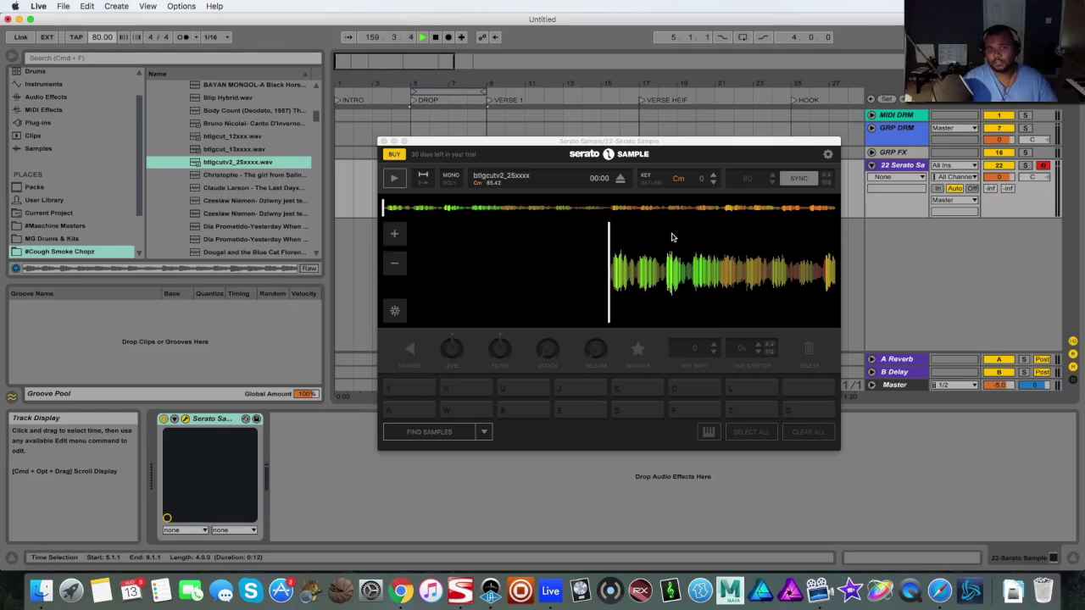
Step: Run Find Samples on the loaded file, add cue points on extra pads including K, L, O, U and T, and audition pad A
{"action": "left_click", "coordinate": [439, 435]}
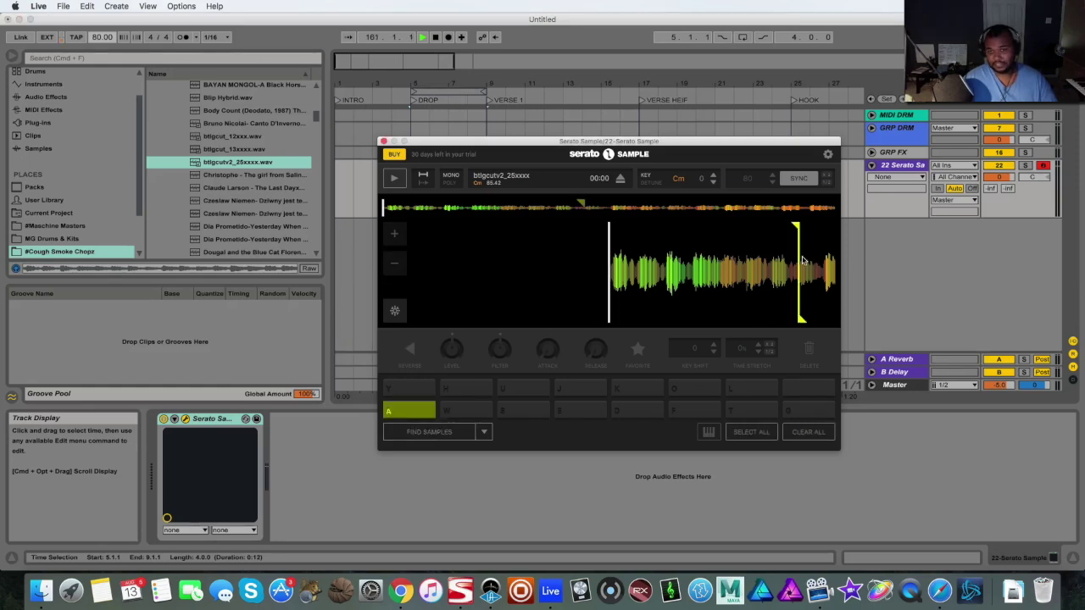
{"action": "key", "text": "k"}
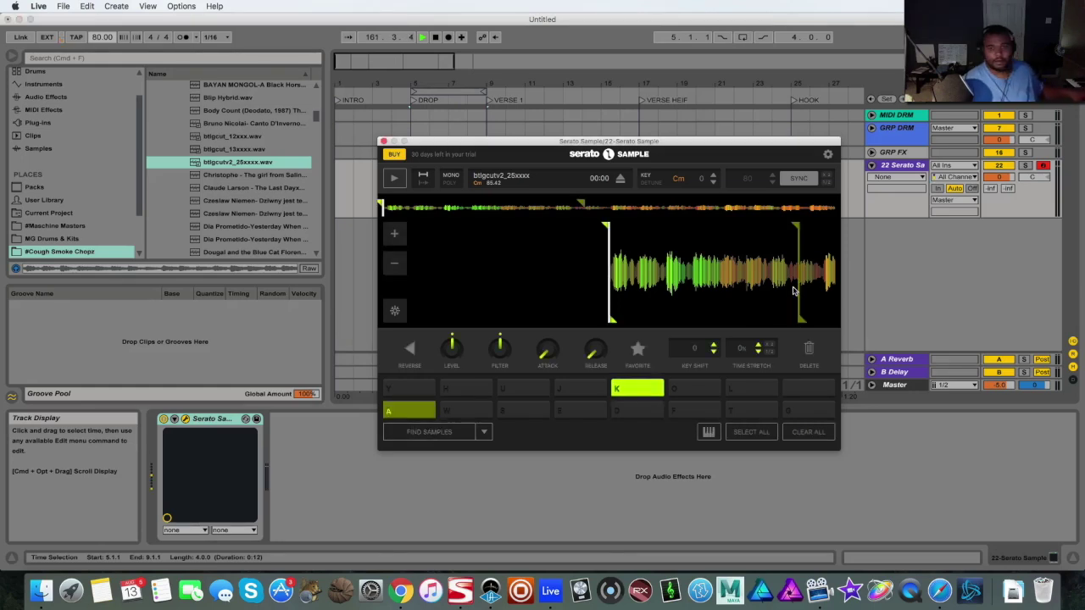
{"action": "key", "text": "l"}
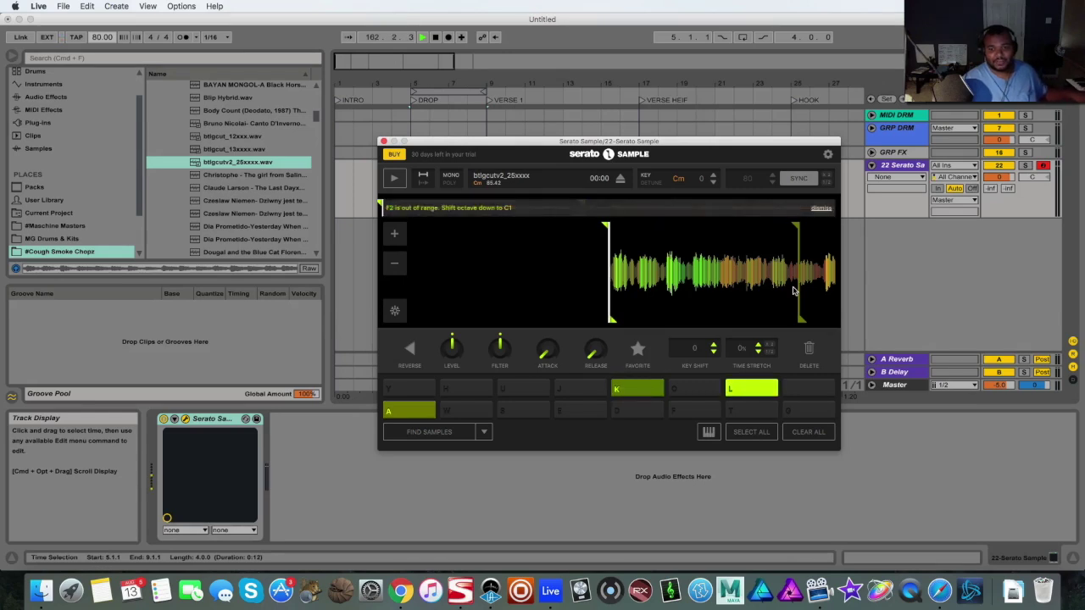
{"action": "key", "text": "p"}
{"action": "key", "text": "o"}
{"action": "key", "text": "u"}
{"action": "key", "text": "t"}
{"action": "key", "text": "semicolon"}
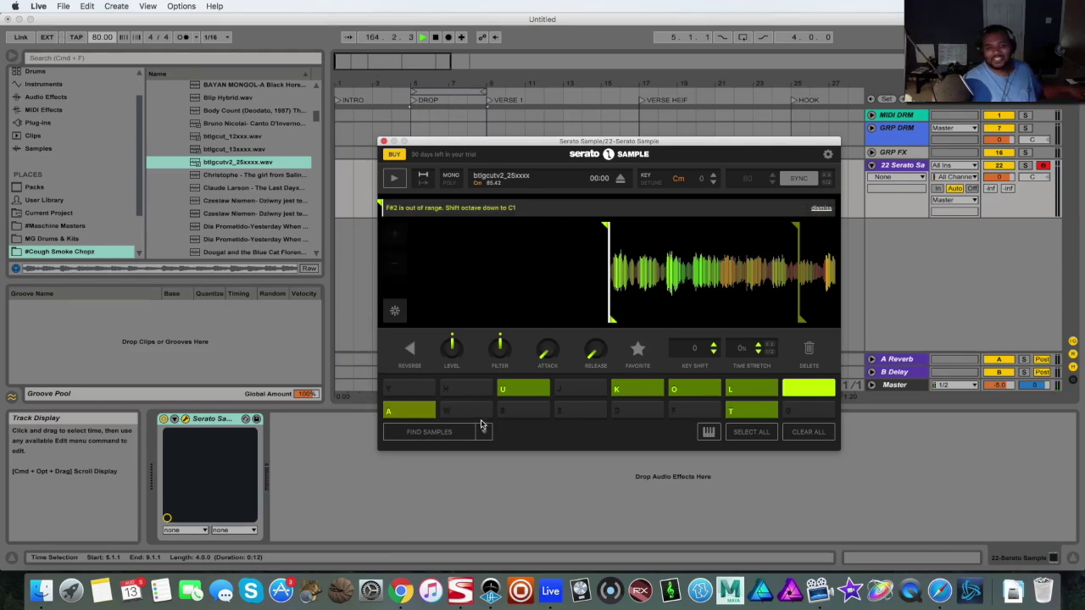
{"action": "left_click", "coordinate": [406, 414]}
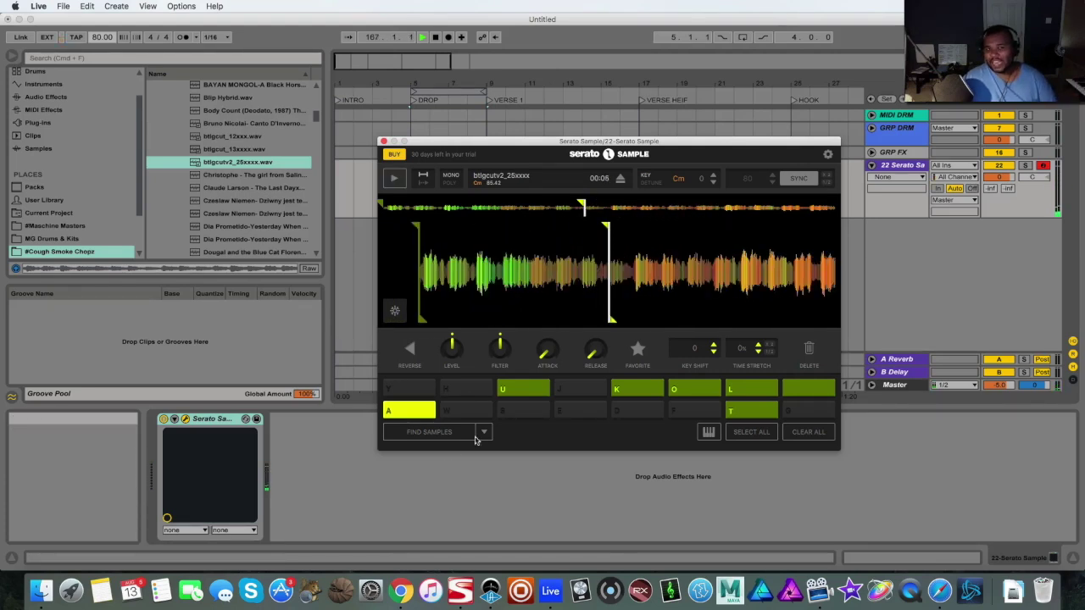
Step: Rerun Find Samples on the loaded file, keeping the pad layout mode on Find Samples
{"action": "left_click", "coordinate": [440, 432]}
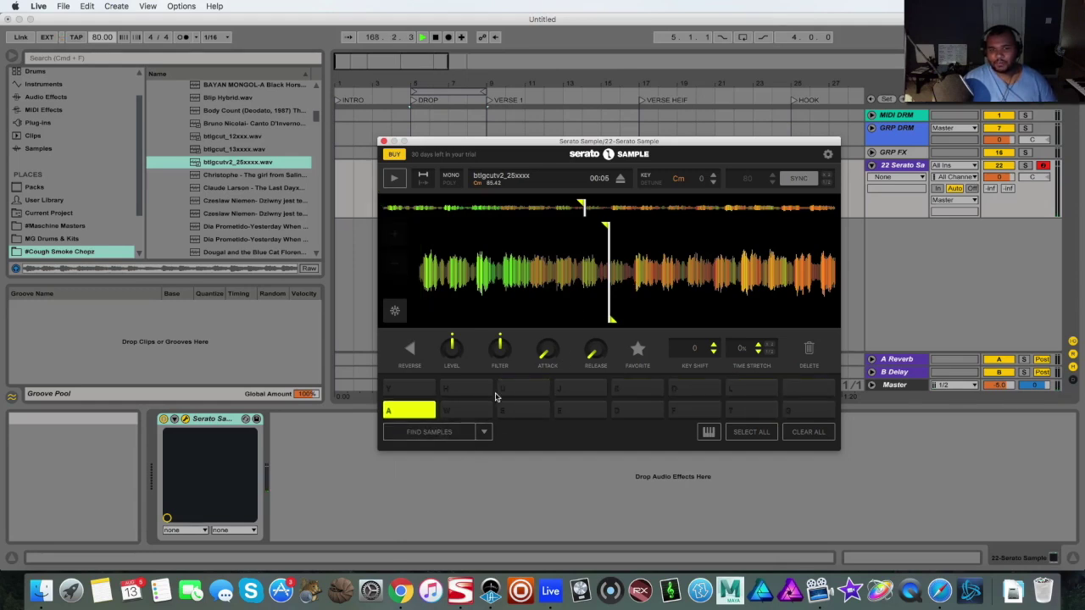
{"action": "left_click", "coordinate": [484, 432]}
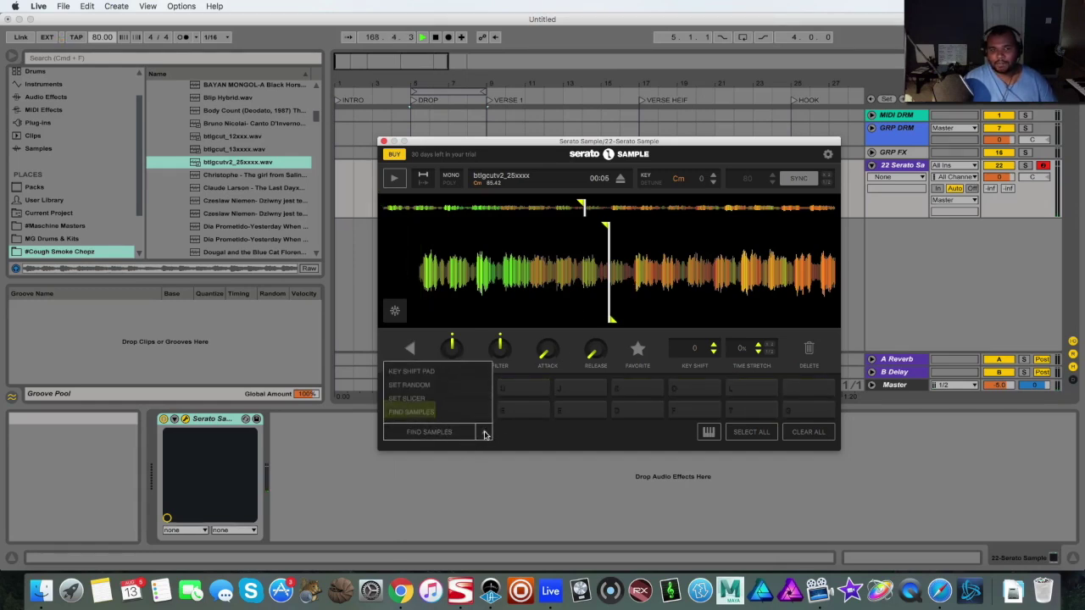
{"action": "left_click", "coordinate": [436, 413]}
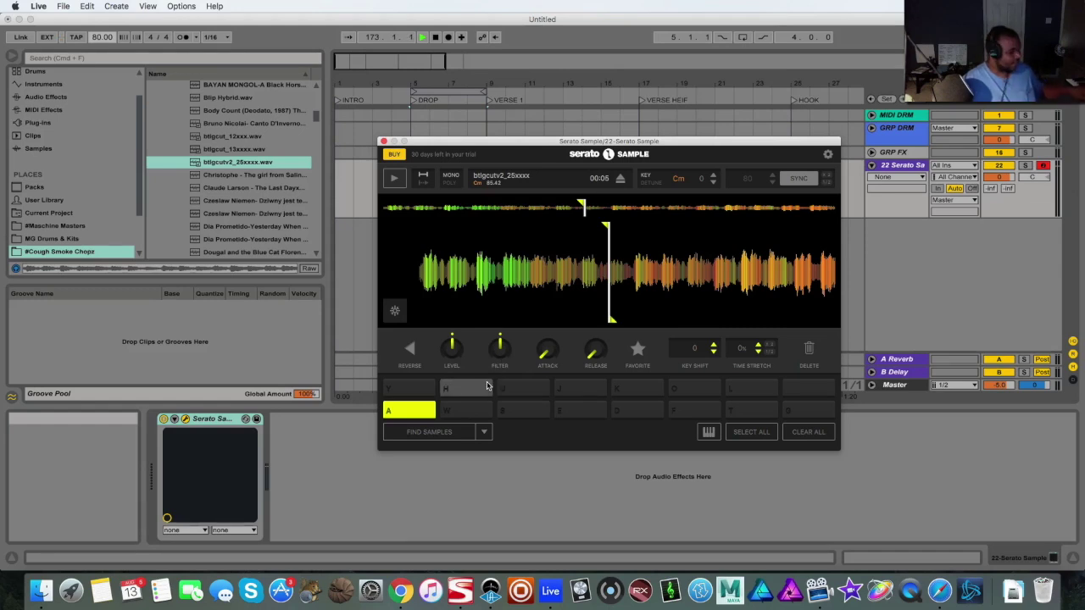
Step: Play the sample from pad A and add cue points on pads S, E and T
{"action": "key", "text": "s"}
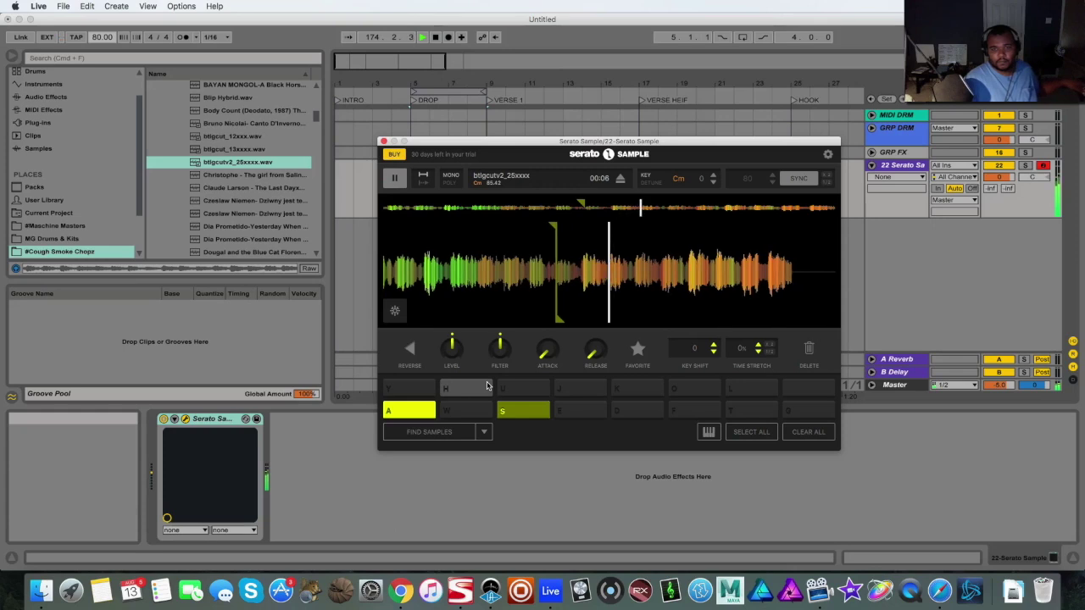
{"action": "key", "text": "s"}
{"action": "key", "text": "a"}
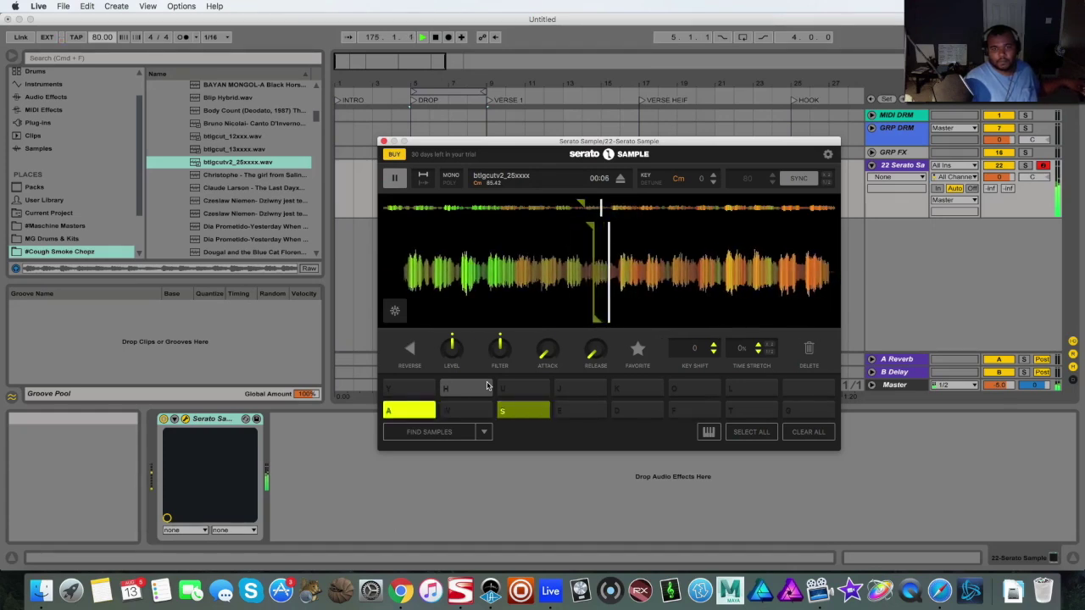
{"action": "key", "text": "e"}
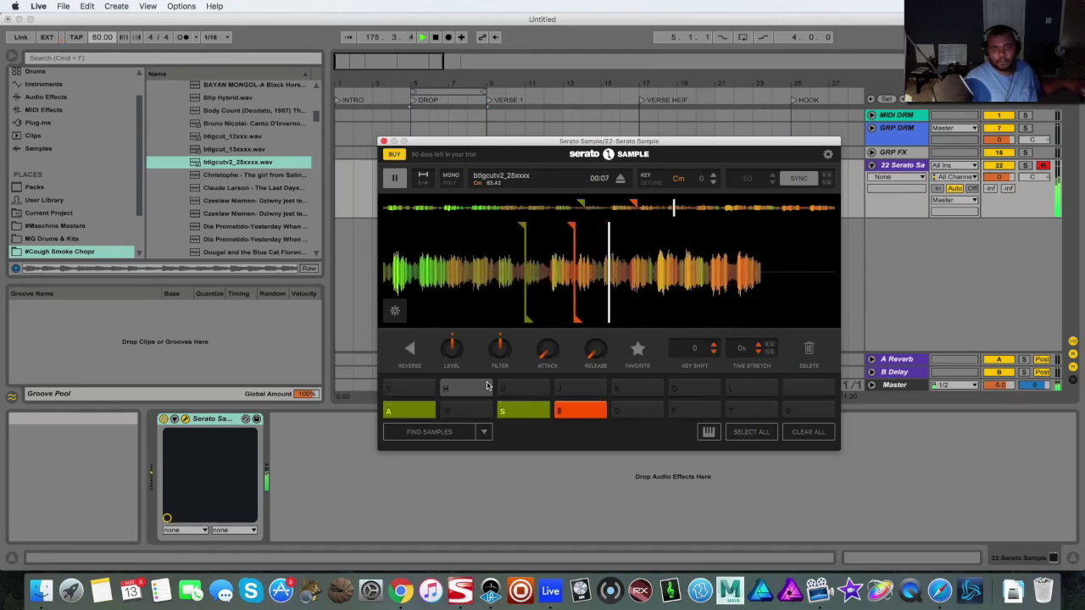
{"action": "key", "text": "t"}
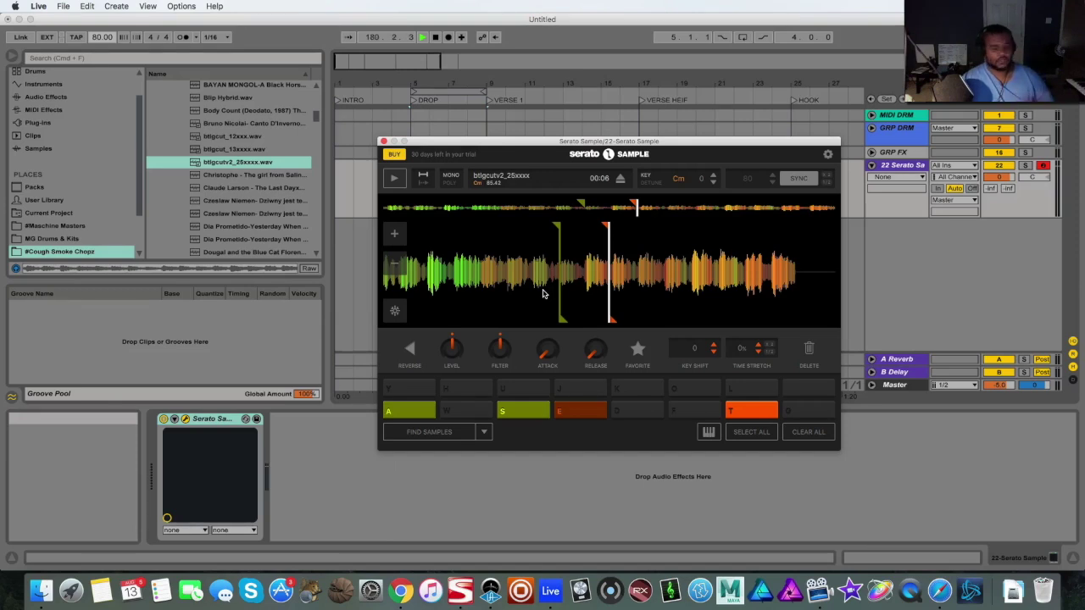
Step: Audition the chops on pads A, S and E
{"action": "key", "text": "a"}
{"action": "key", "text": "s"}
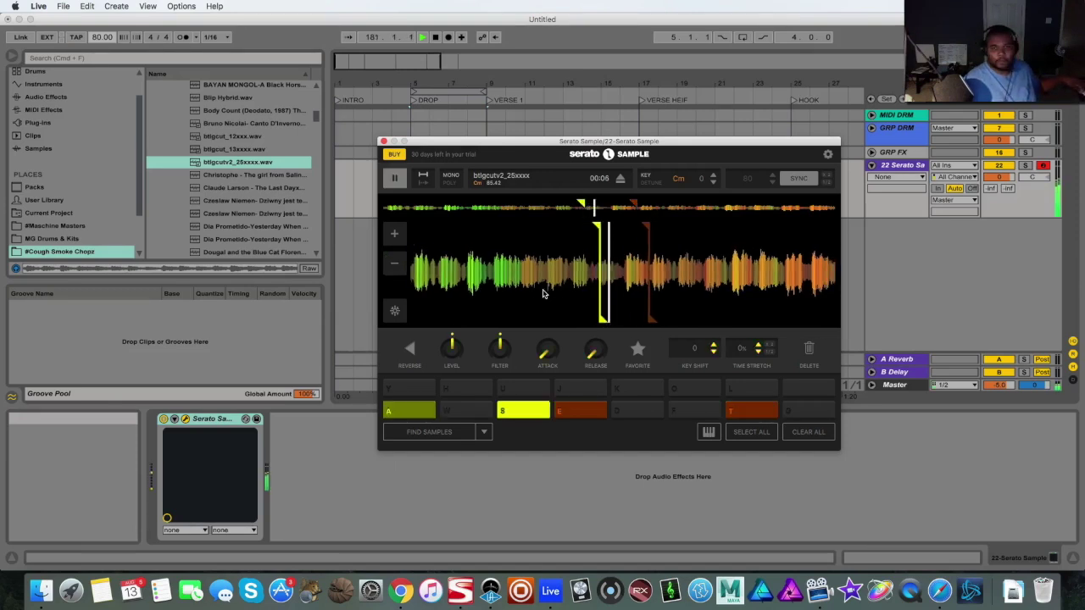
{"action": "key", "text": "e"}
{"action": "key", "text": "e"}
{"action": "key", "text": "a"}
{"action": "key", "text": "e"}
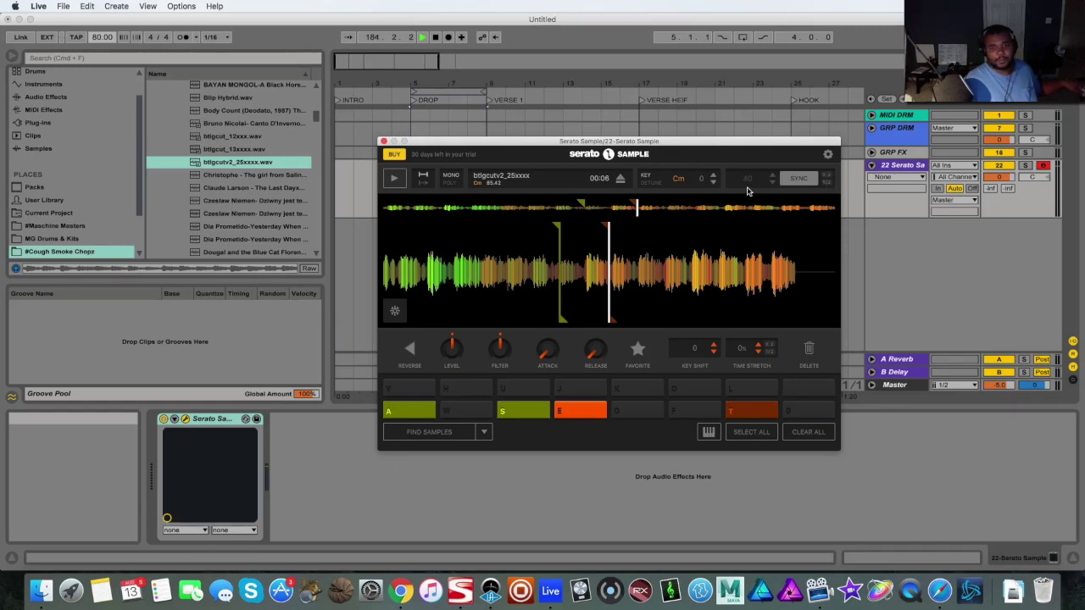
Step: Double the sample's tempo to 160 BPM, compare playback from pad A, and halve it back to 80 BPM
{"action": "key", "text": "a"}
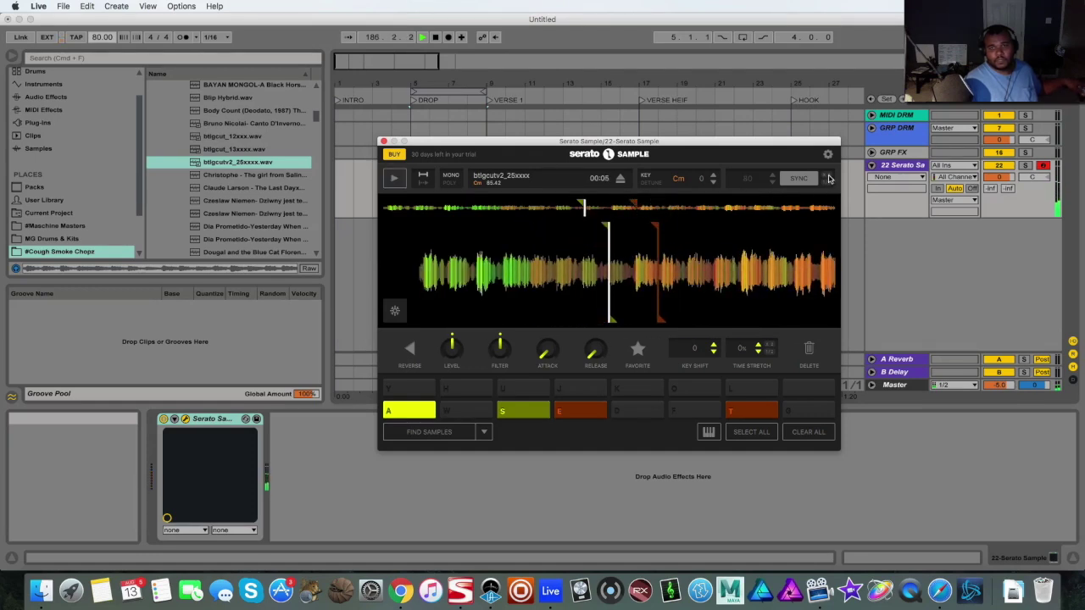
{"action": "key", "text": "a"}
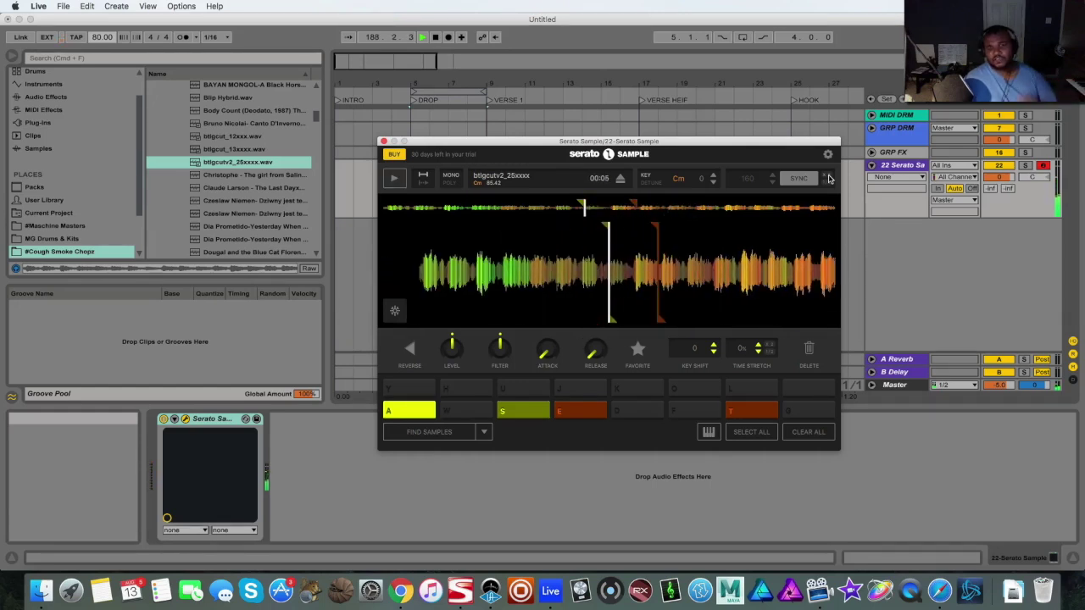
{"action": "left_click", "coordinate": [828, 183]}
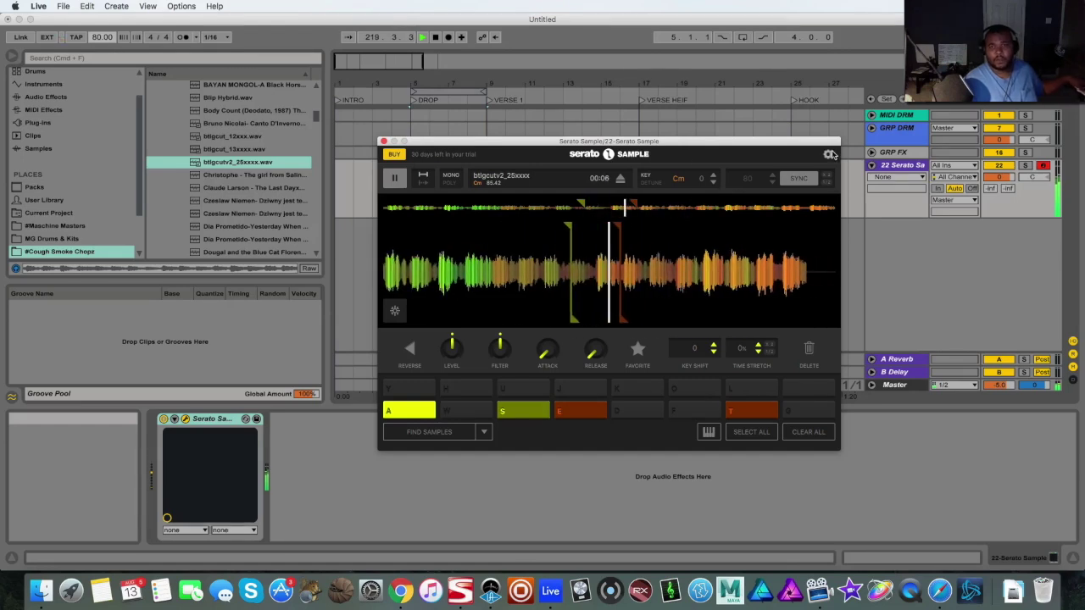
Step: Close the plug-in window and record a four-bar pad part with the metronome on, starting at bar 5 of the Serato Sample track
{"action": "left_click", "coordinate": [383, 141]}
{"action": "left_click", "coordinate": [410, 194]}
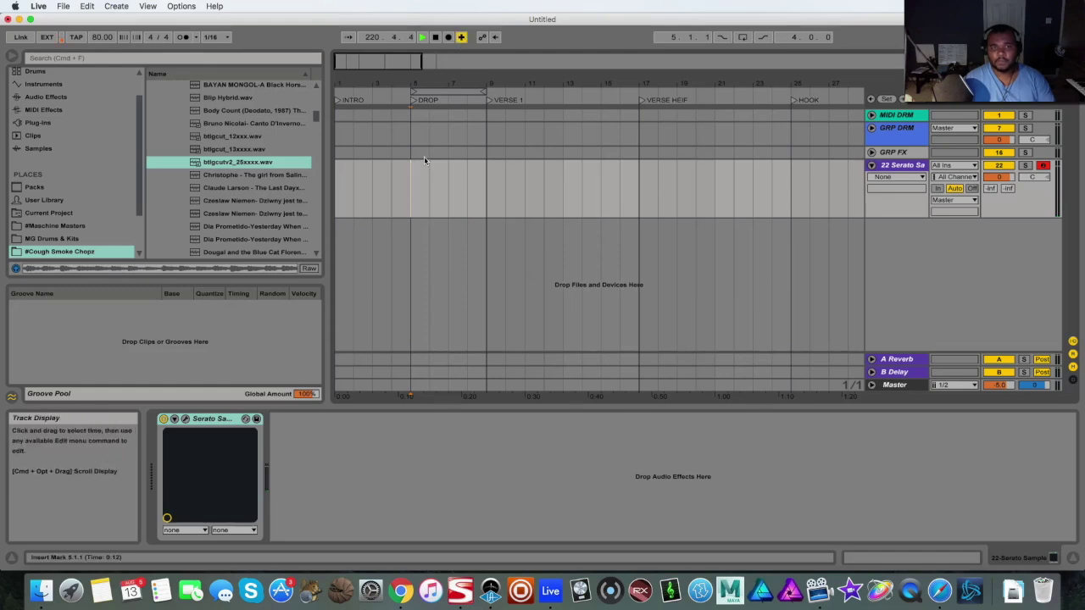
{"action": "left_click", "coordinate": [182, 37]}
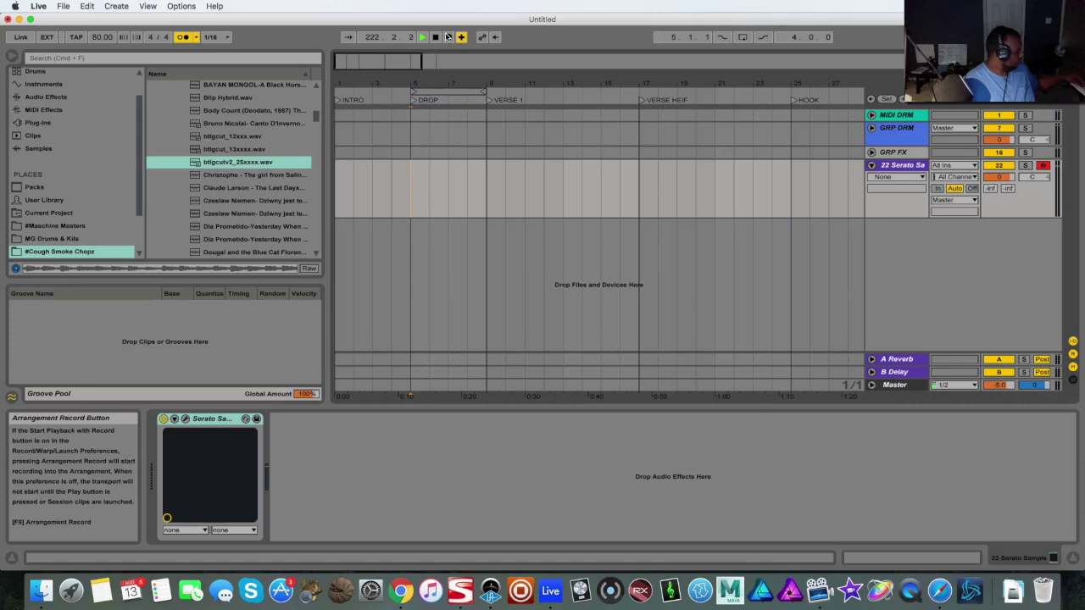
{"action": "left_click", "coordinate": [434, 37]}
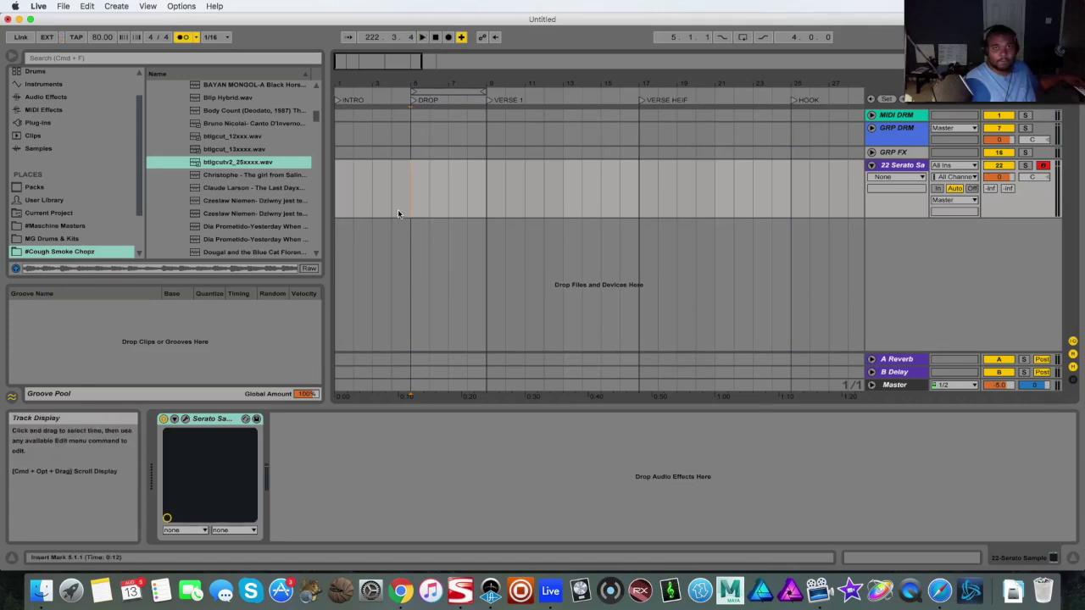
{"action": "left_click", "coordinate": [448, 38]}
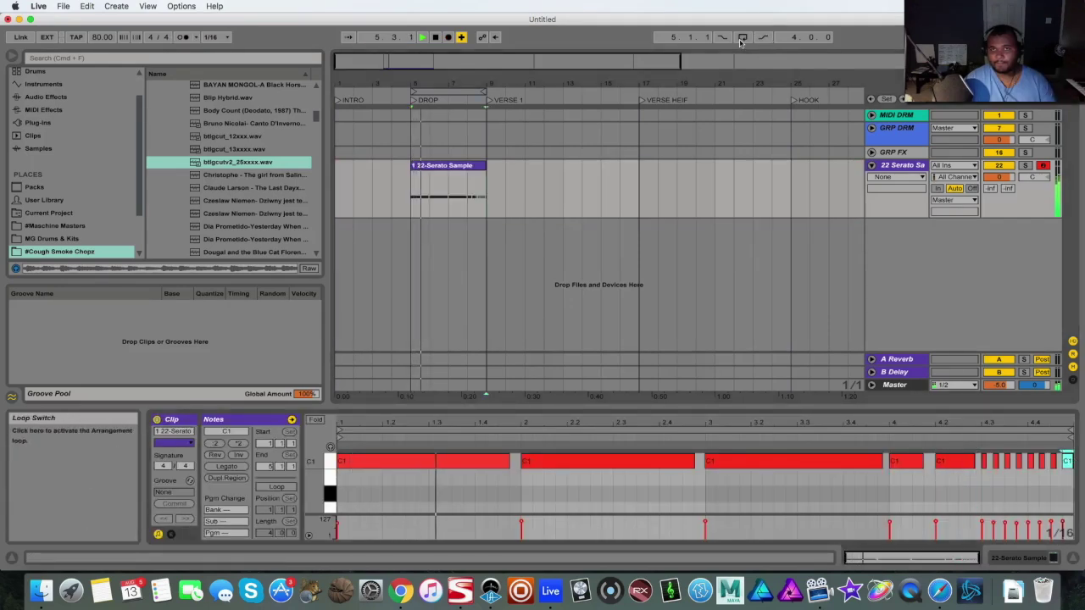
Step: Turn on the arrangement loop and lengthen the recorded clip's first, second and fourth notes to meet the notes that follow
{"action": "left_click", "coordinate": [742, 37]}
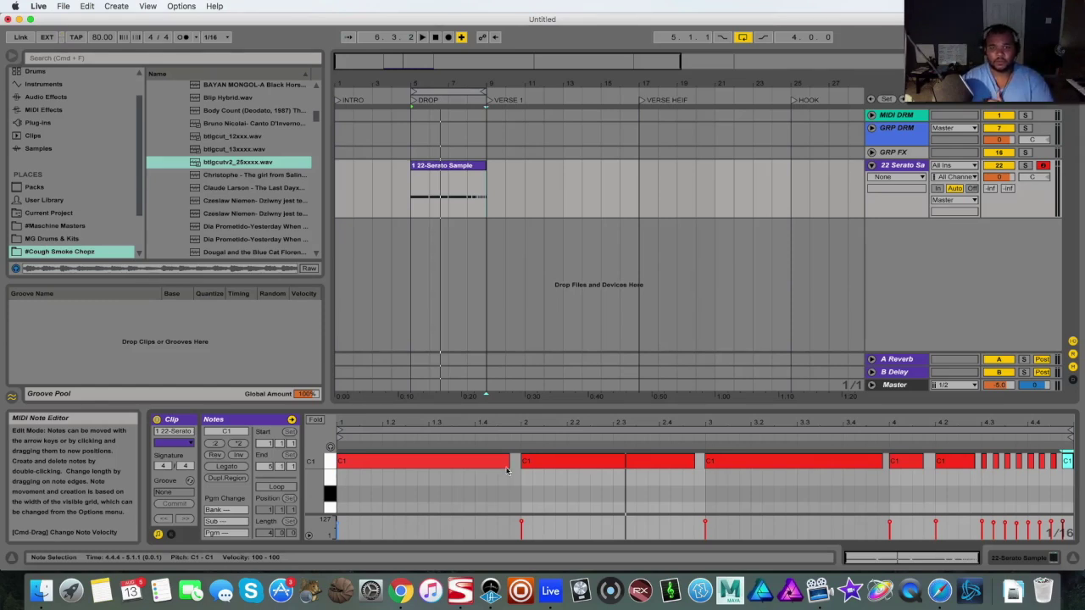
{"action": "left_click_drag", "start_coordinate": [508, 466], "coordinate": [519, 466]}
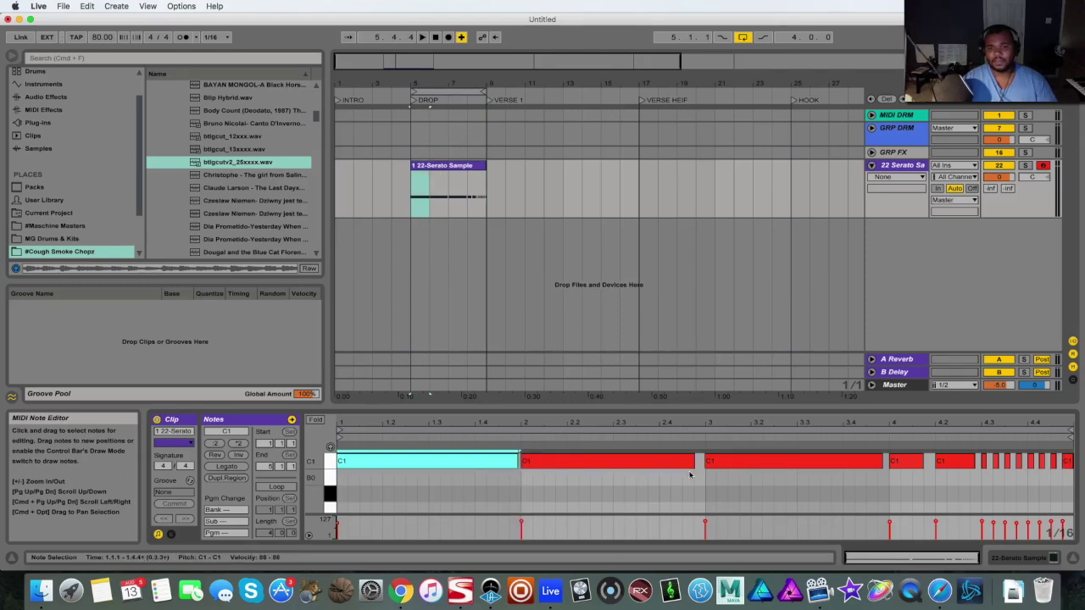
{"action": "left_click_drag", "start_coordinate": [695, 466], "coordinate": [704, 462]}
{"action": "key", "text": "space"}
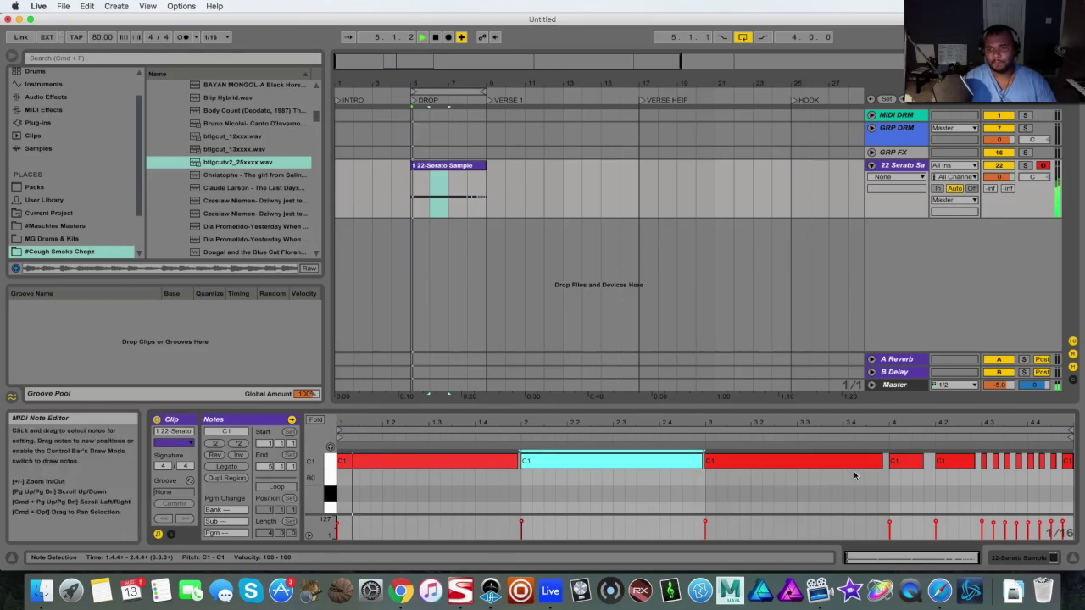
{"action": "left_click", "coordinate": [921, 463]}
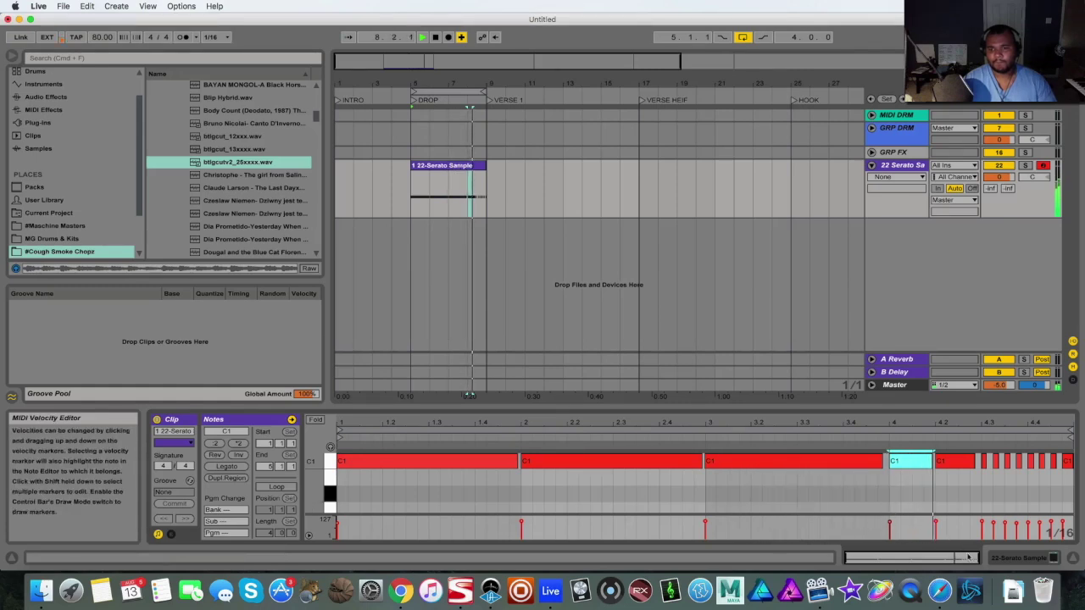
Step: Reopen the first Serato Sample window, lower the sample's key by three semitones to Am during playback, and close the window
{"action": "left_click", "coordinate": [1016, 560]}
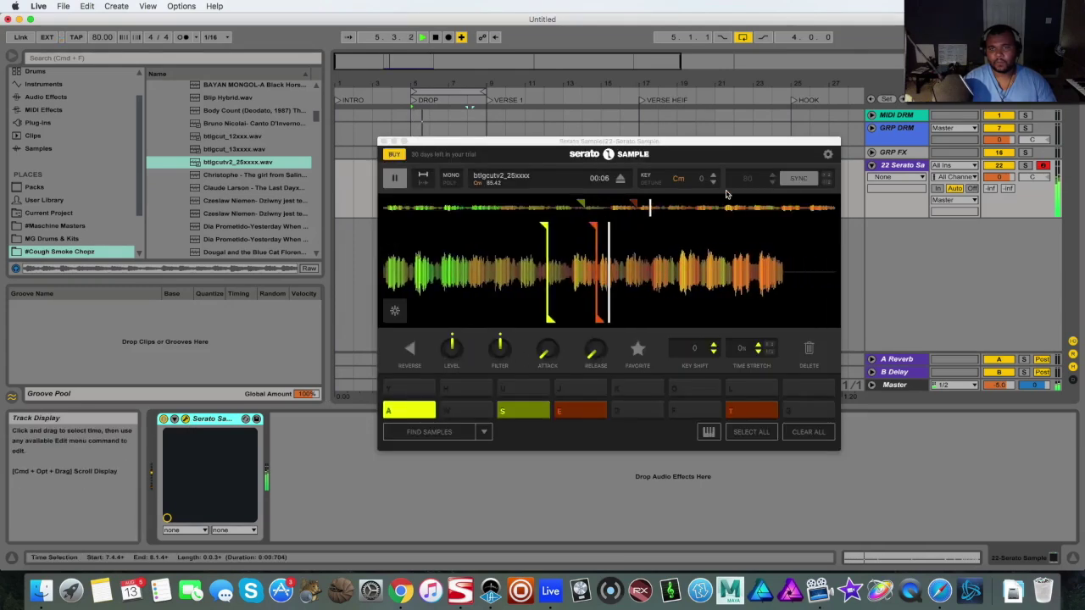
{"action": "left_click", "coordinate": [715, 184]}
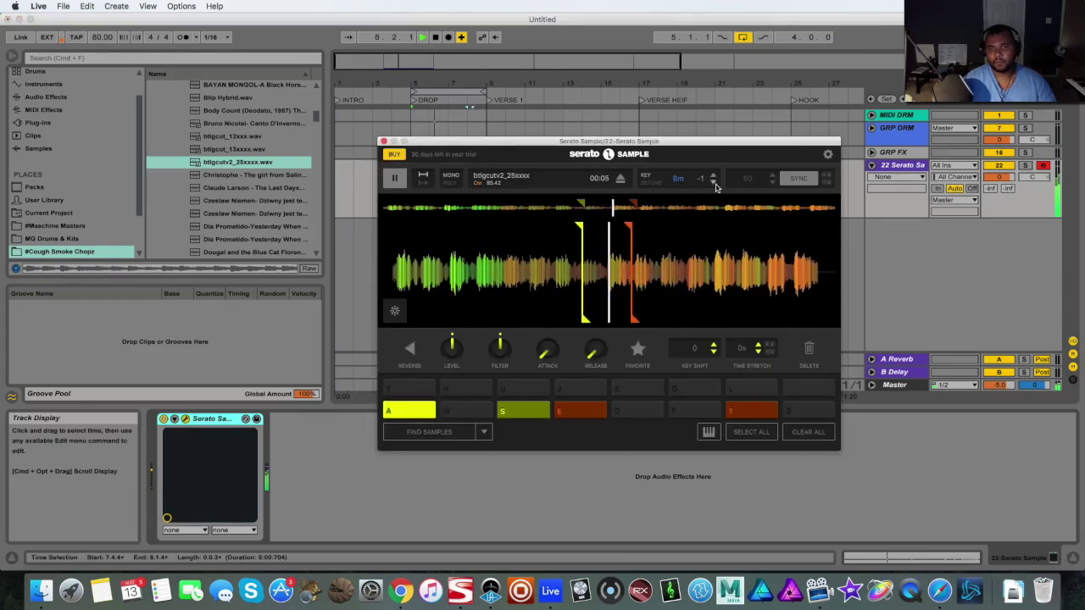
{"action": "left_click", "coordinate": [715, 183]}
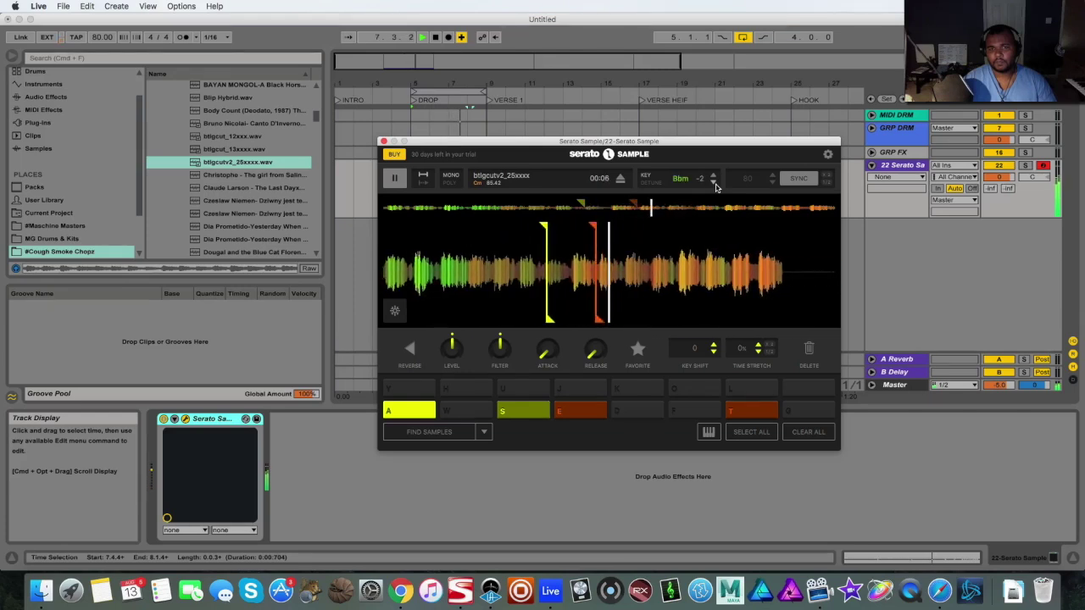
{"action": "left_click", "coordinate": [715, 183]}
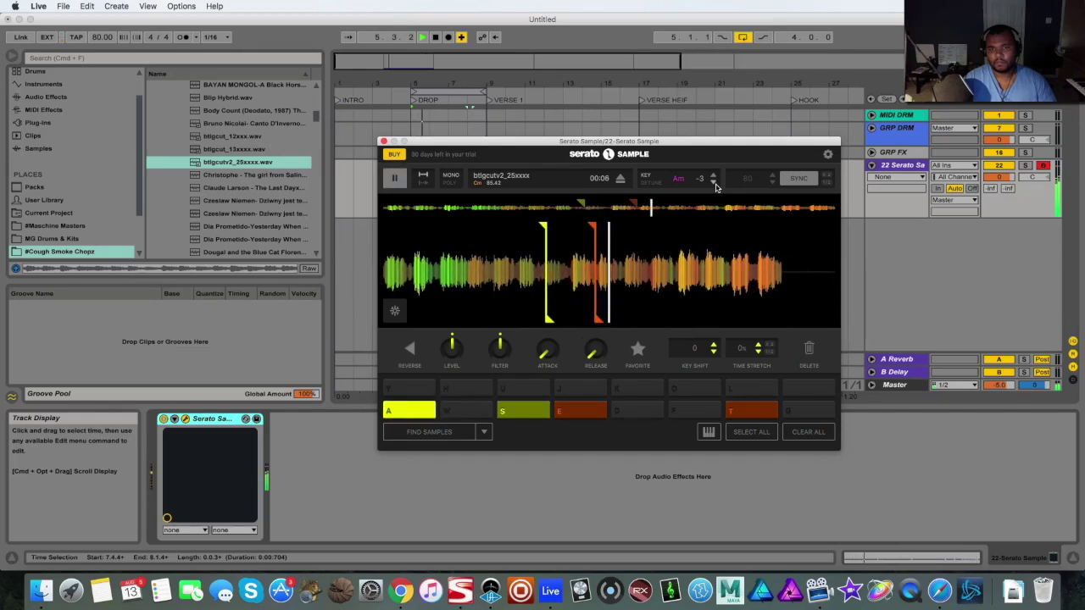
{"action": "key", "text": "space"}
{"action": "left_click", "coordinate": [385, 143]}
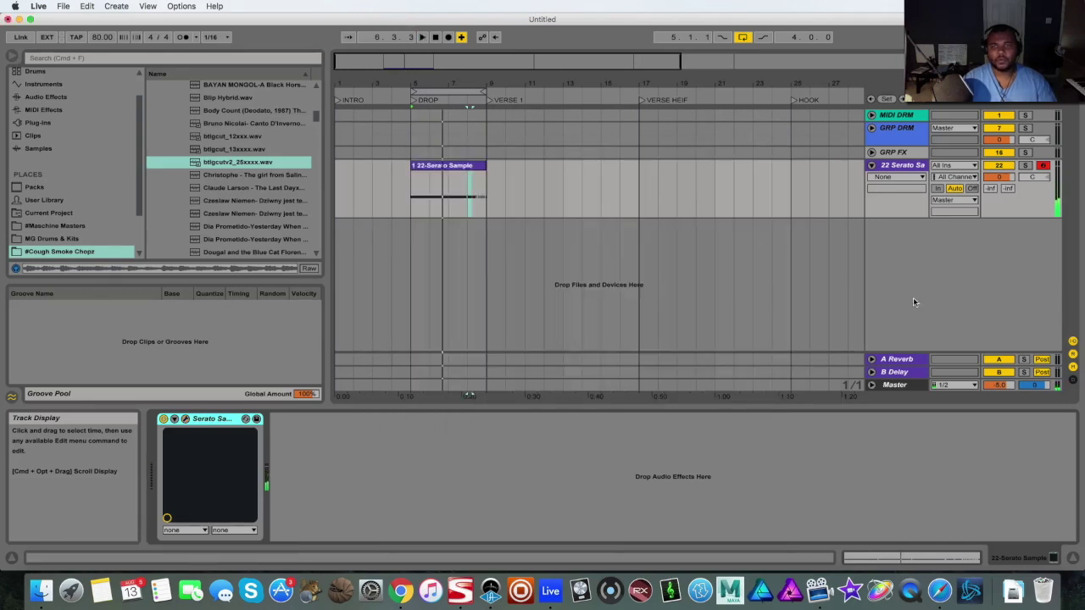
Step: Insert a new MIDI track below the Serato Sample track and colour it purple
{"action": "right_click", "coordinate": [926, 271]}
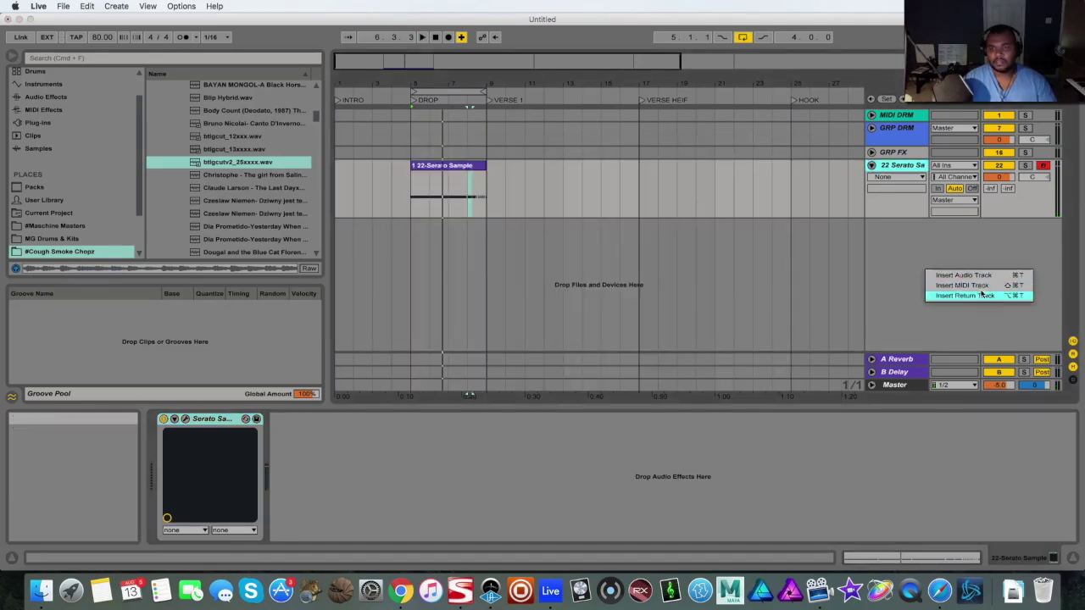
{"action": "left_click", "coordinate": [971, 285]}
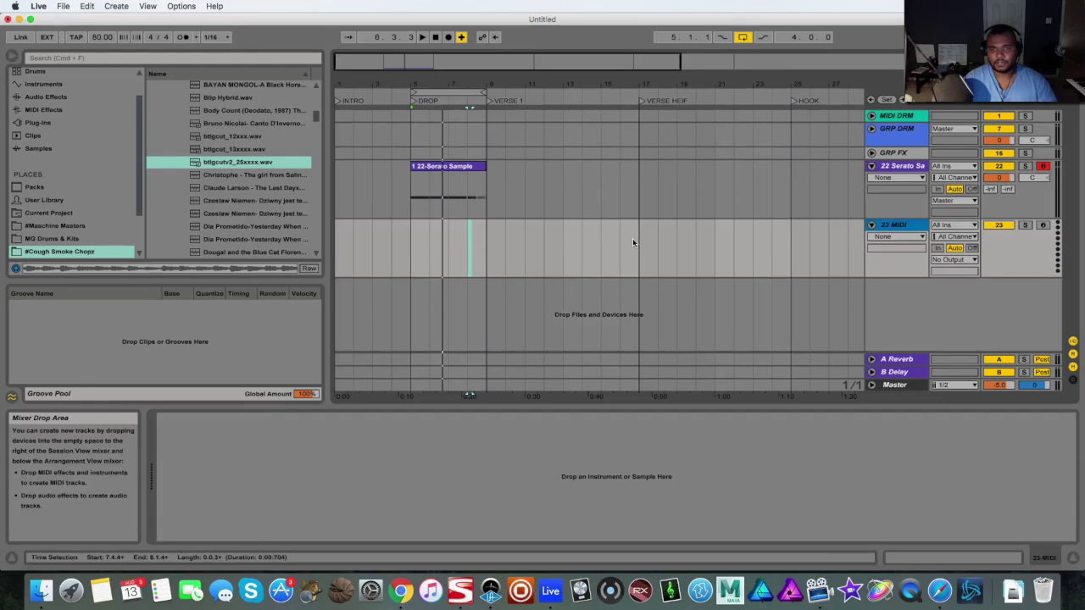
{"action": "right_click", "coordinate": [895, 227]}
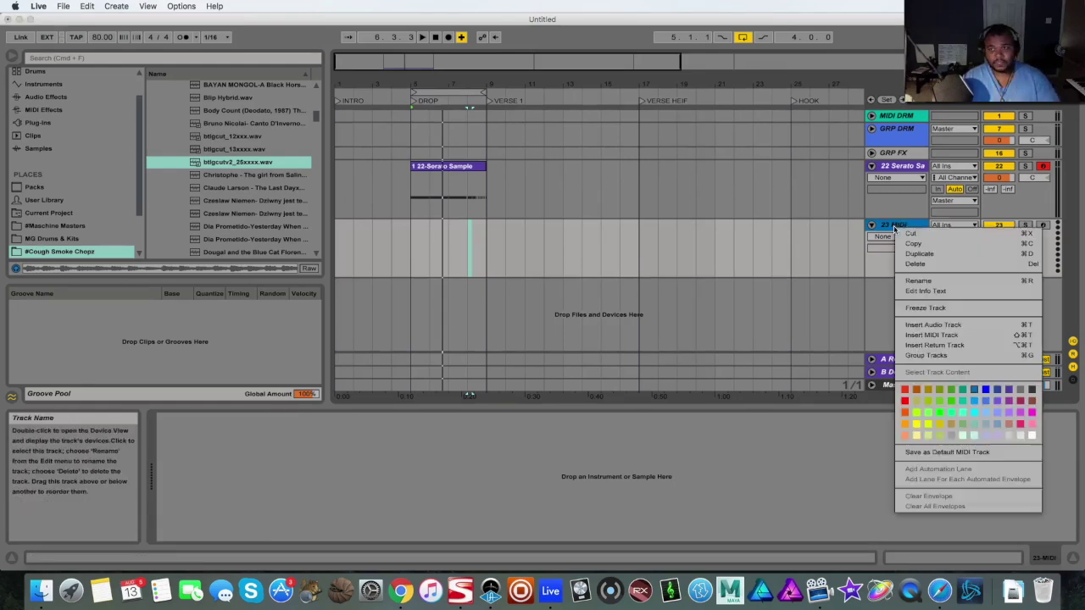
{"action": "left_click", "coordinate": [1009, 390]}
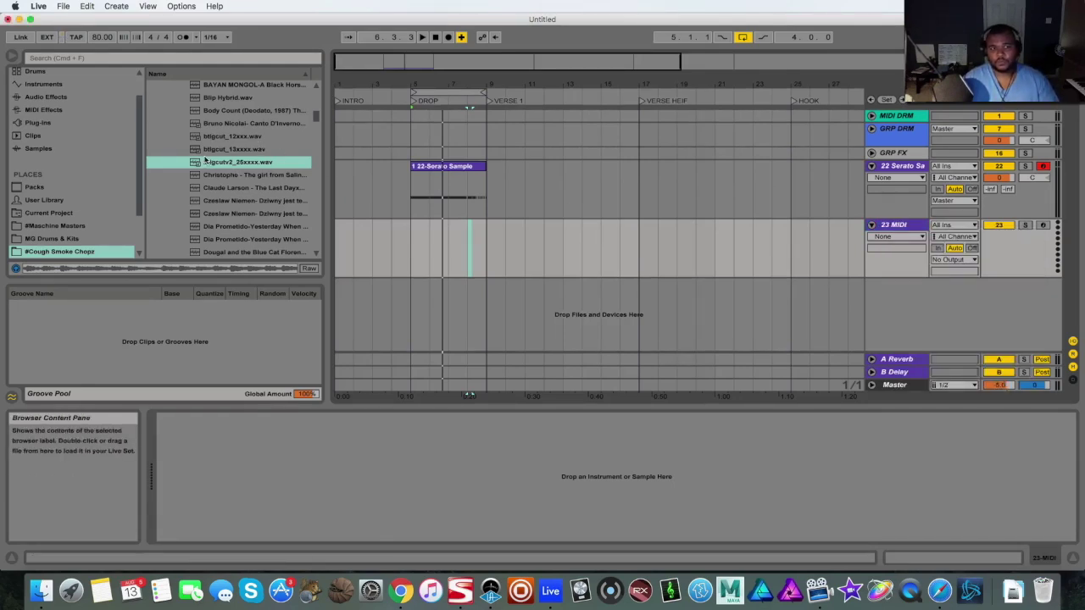
Step: Load the Serato Sample plug-in onto the new MIDI track
{"action": "left_click", "coordinate": [37, 122]}
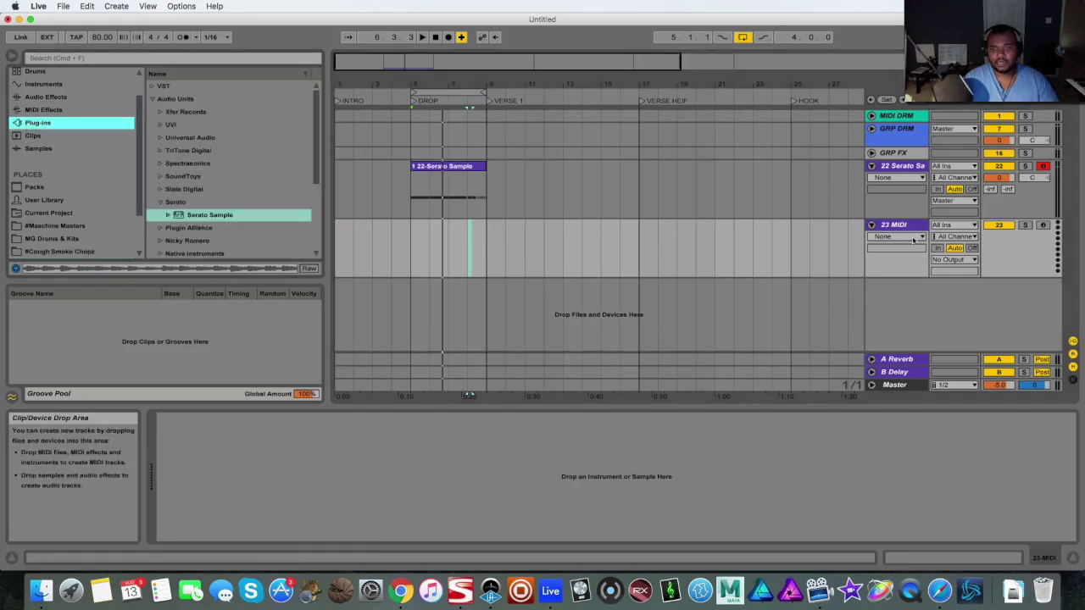
{"action": "left_click", "coordinate": [913, 228]}
{"action": "left_click_drag", "start_coordinate": [202, 216], "coordinate": [891, 231]}
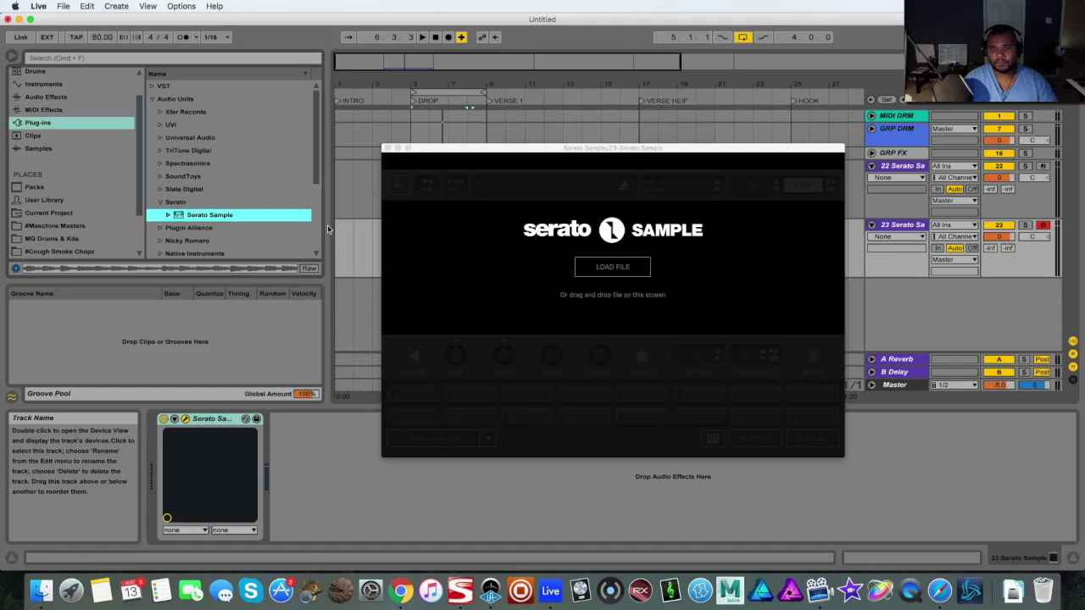
Step: Load assagai telephone girl.wav from the MINTY folder into the new plug-in and raise its key by four semitones to Am
{"action": "scroll", "coordinate": [34, 212], "scroll_direction": "down", "scroll_amount": 3}
{"action": "left_click", "coordinate": [34, 240]}
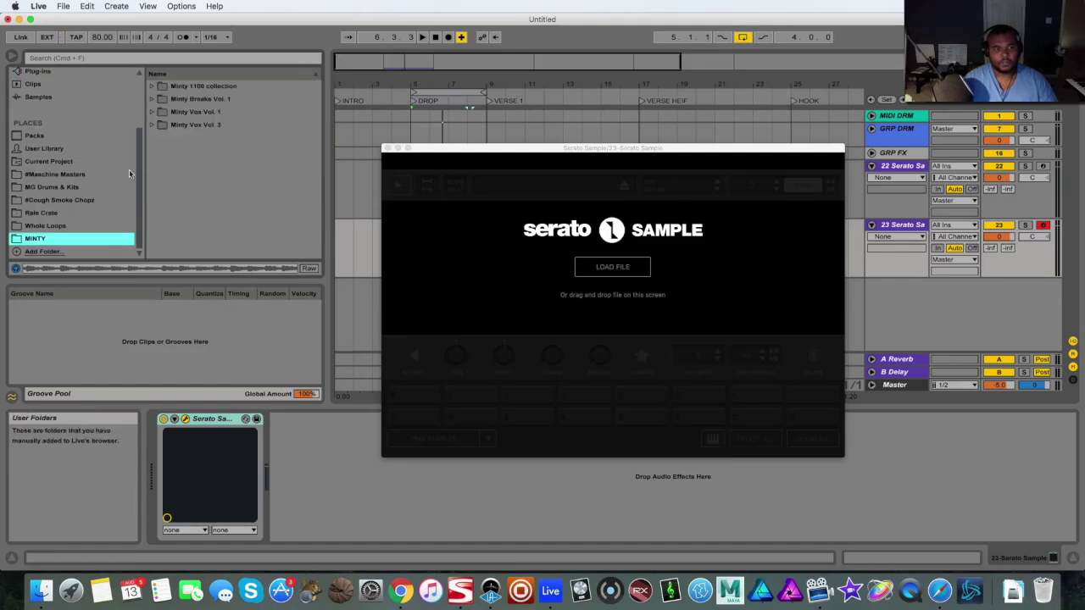
{"action": "left_click", "coordinate": [152, 86]}
{"action": "scroll", "coordinate": [222, 186], "scroll_direction": "down", "scroll_amount": 5}
{"action": "left_click", "coordinate": [221, 180]}
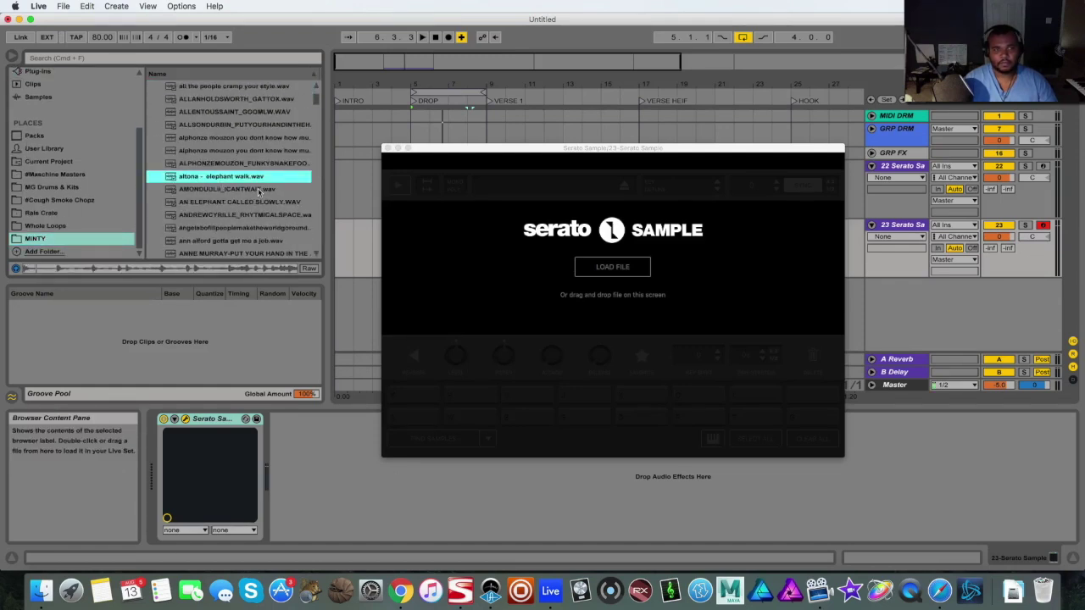
{"action": "scroll", "coordinate": [258, 189], "scroll_direction": "down", "scroll_amount": 3}
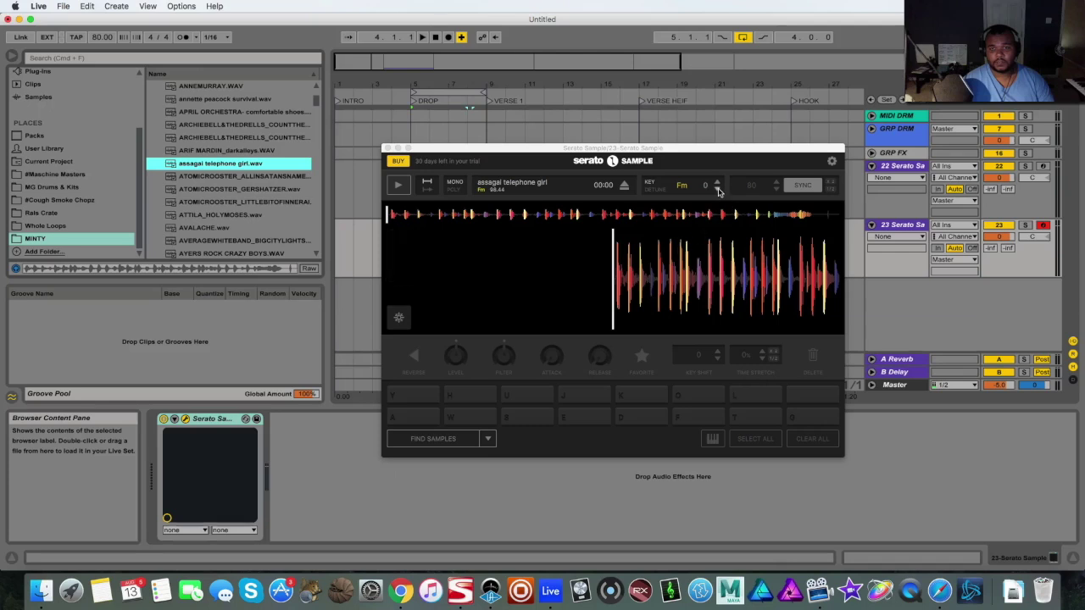
{"action": "left_click", "coordinate": [718, 182]}
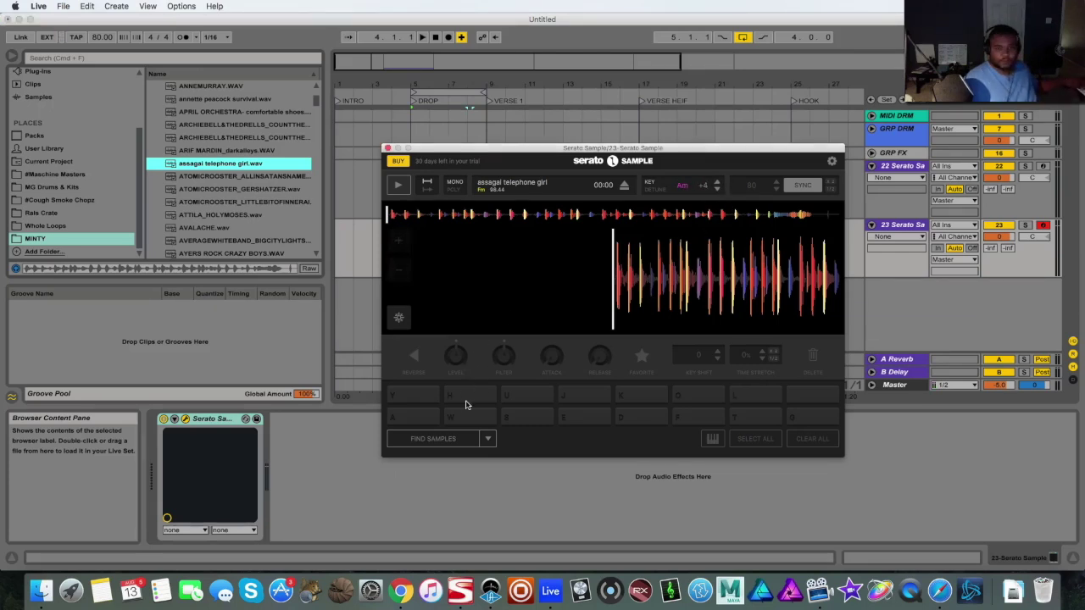
Step: Fill the pads automatically with Find Samples and audition the chops on pads A, E and F
{"action": "left_click", "coordinate": [428, 438]}
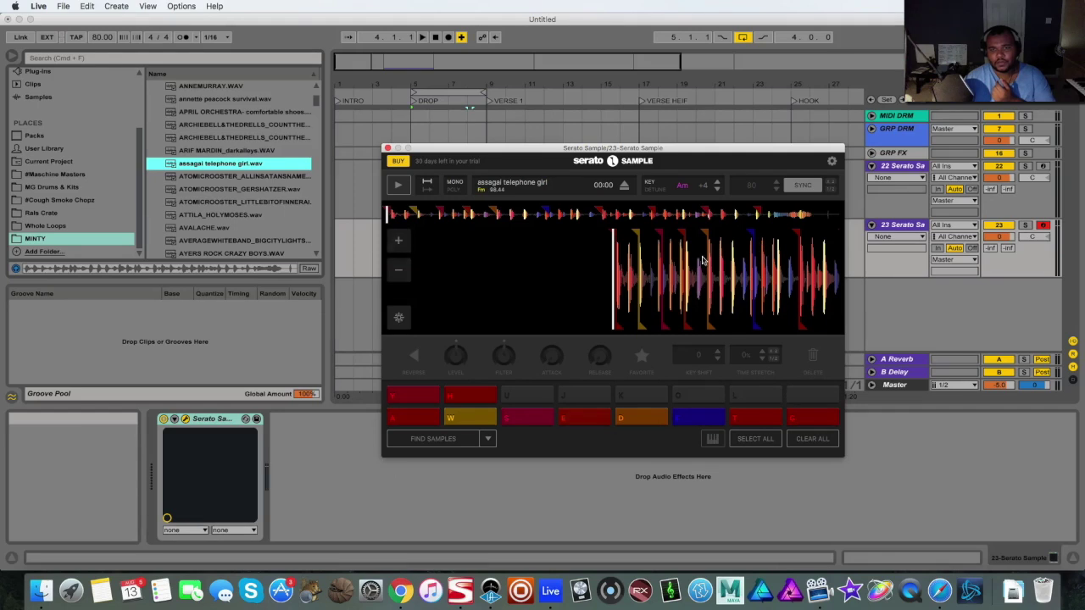
{"action": "key", "text": "w"}
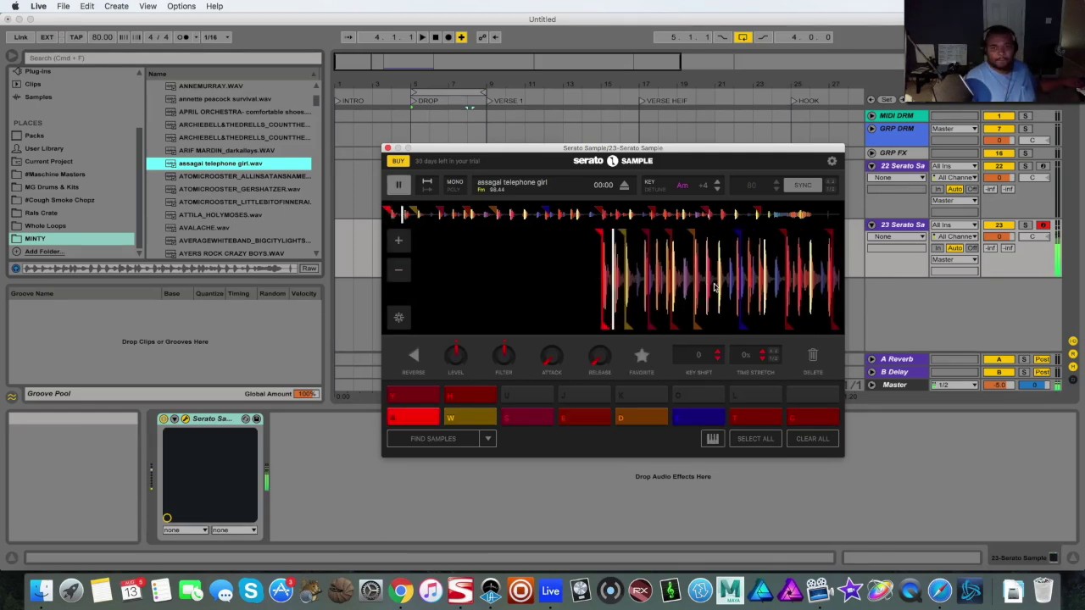
{"action": "key", "text": "e"}
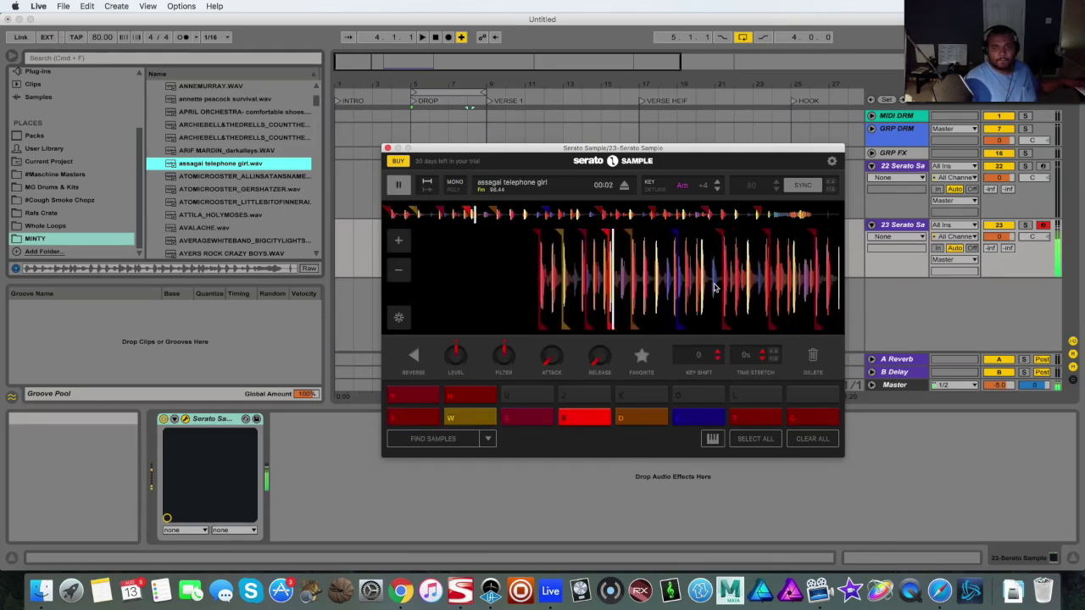
{"action": "key", "text": "j"}
{"action": "key", "text": "f"}
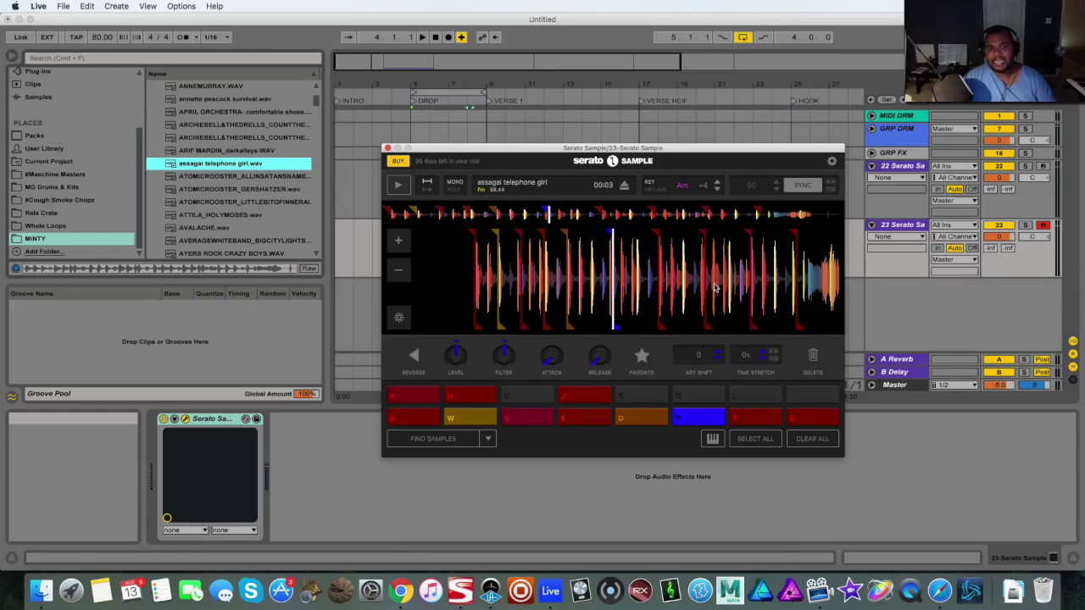
Step: Examine the pad-assignment modes, switch the sampler to poly playback, and audition the chops
{"action": "left_click", "coordinate": [488, 439]}
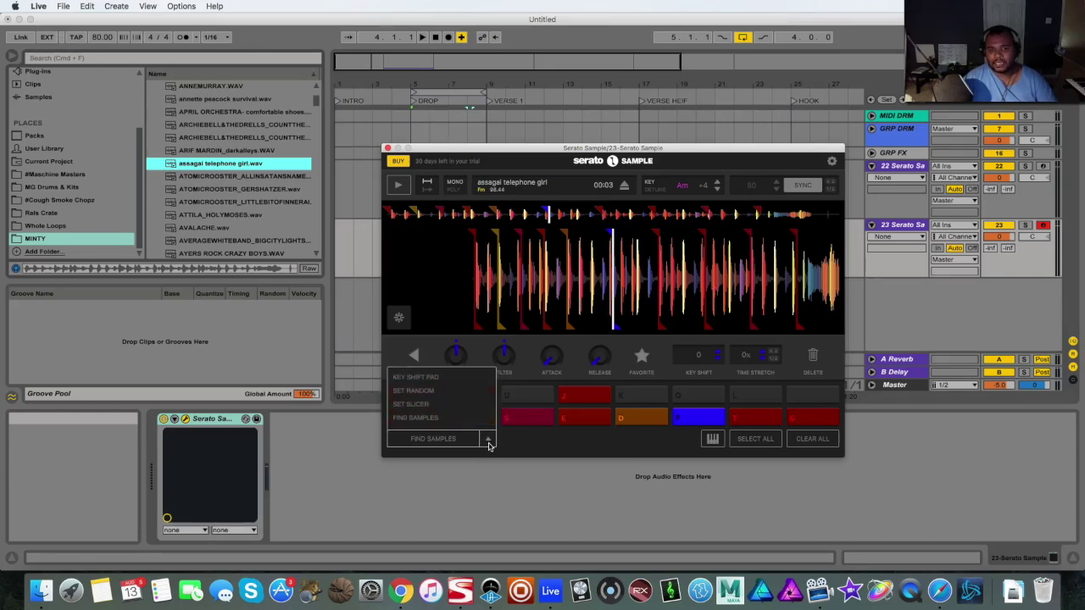
{"action": "left_click", "coordinate": [570, 452]}
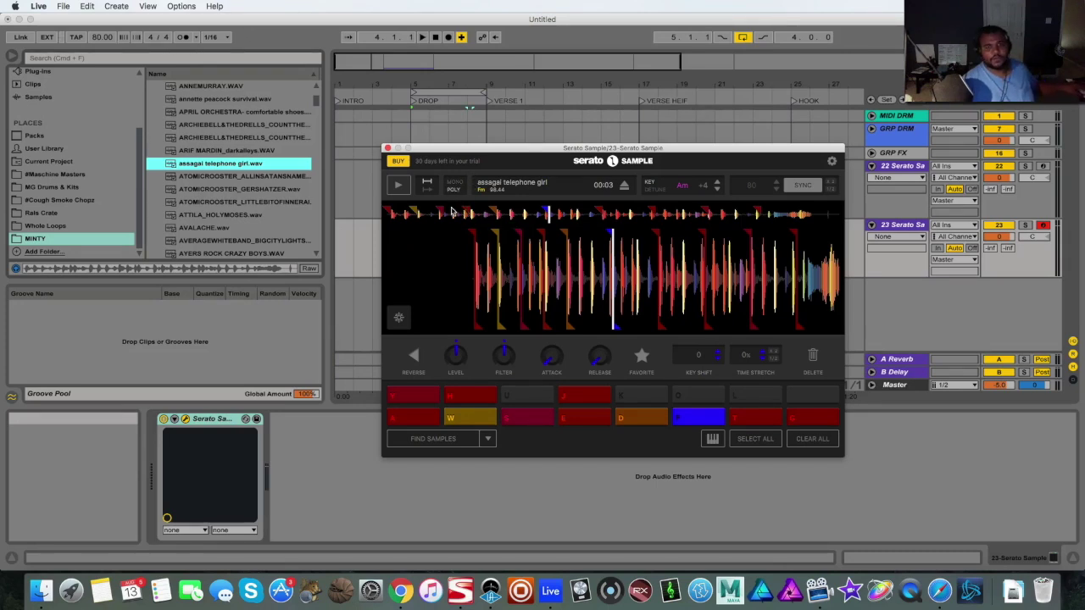
{"action": "key", "text": "a"}
{"action": "key", "text": "a"}
{"action": "key", "text": "a"}
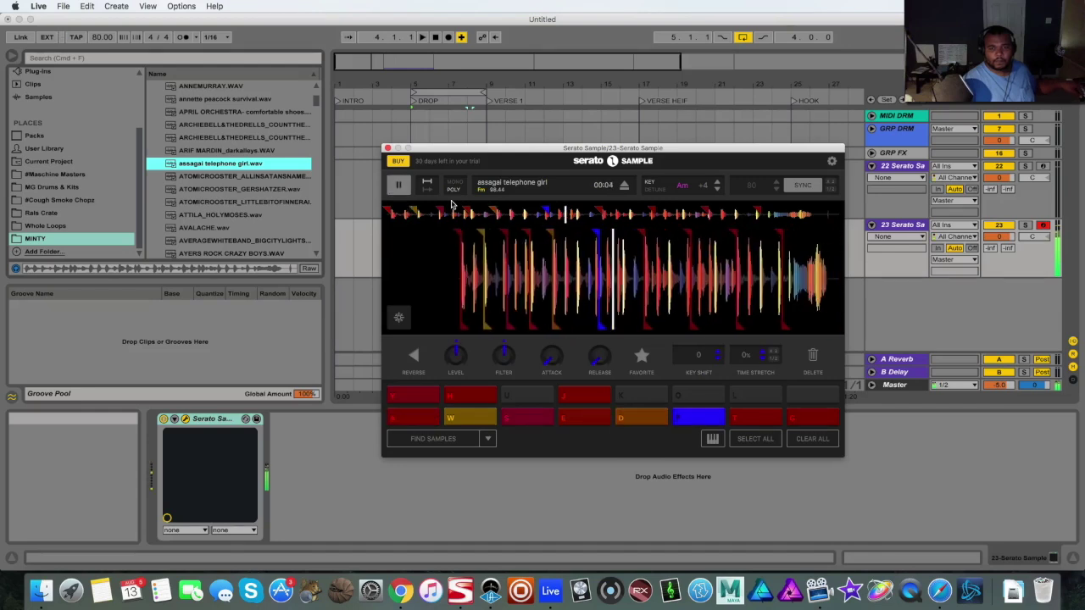
{"action": "key", "text": "s"}
Step: Record a four-bar part with pads A and H at bar 5 of track 23 and play both sample parts together
{"action": "key", "text": "h"}
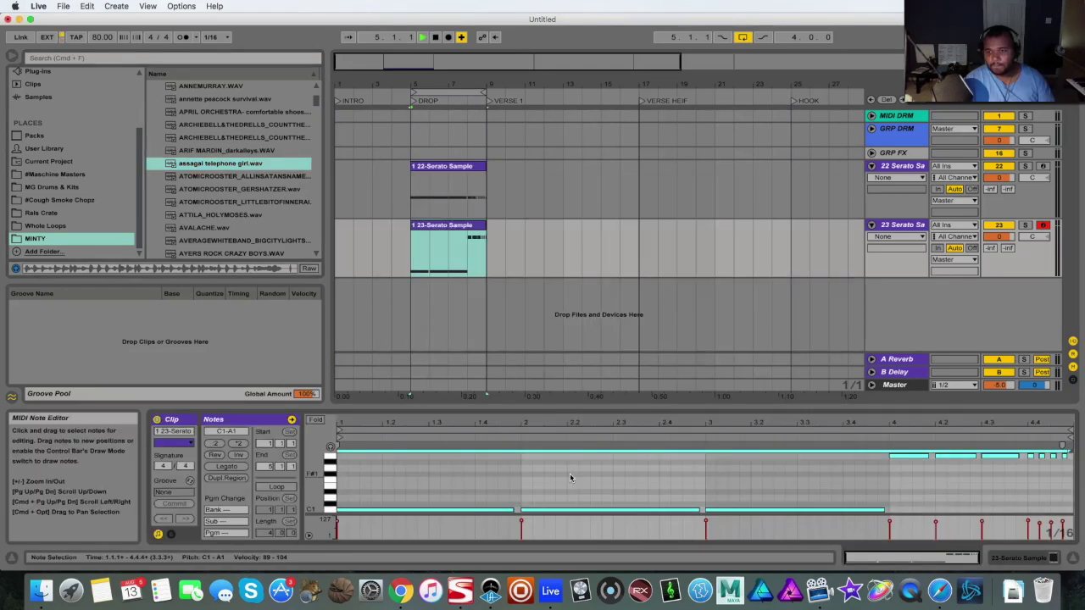
{"action": "key", "text": "space"}
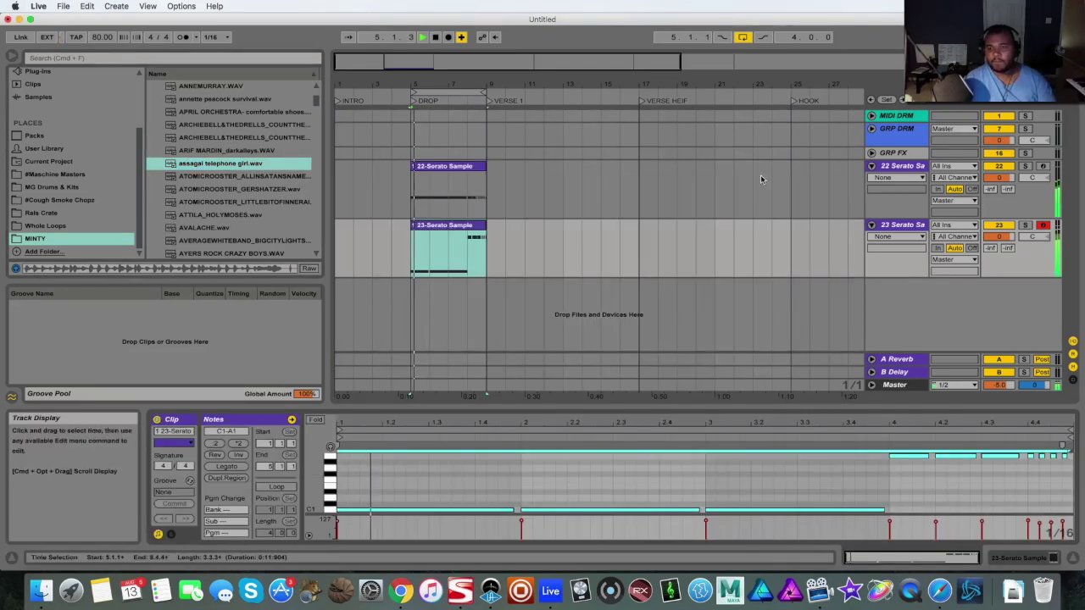
Step: Reopen the Serato Sample window of track 23 and move it aside
{"action": "left_click", "coordinate": [1005, 562]}
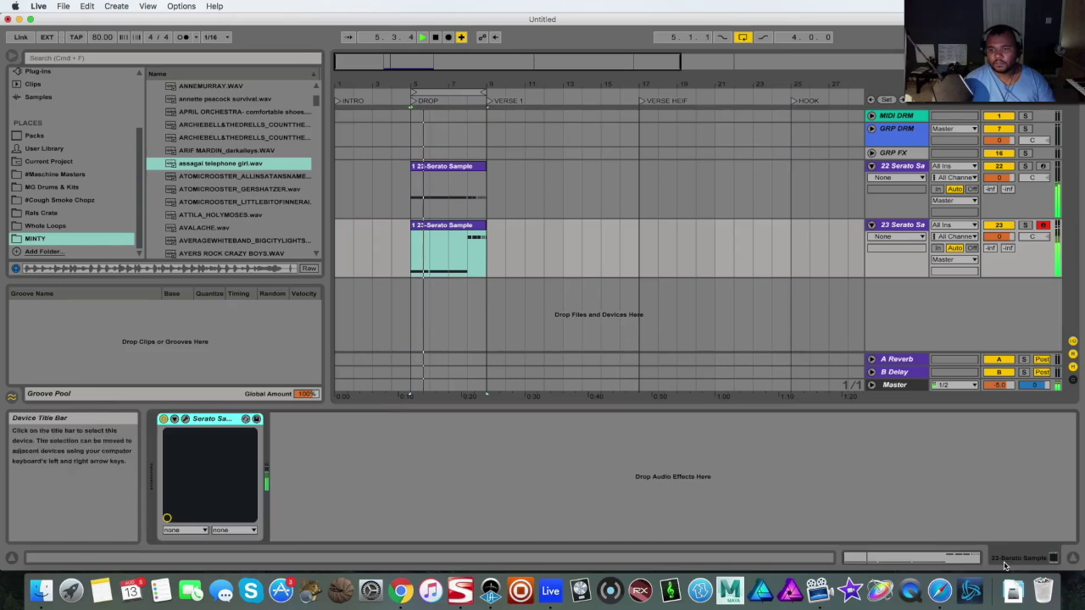
{"action": "left_click", "coordinate": [902, 226]}
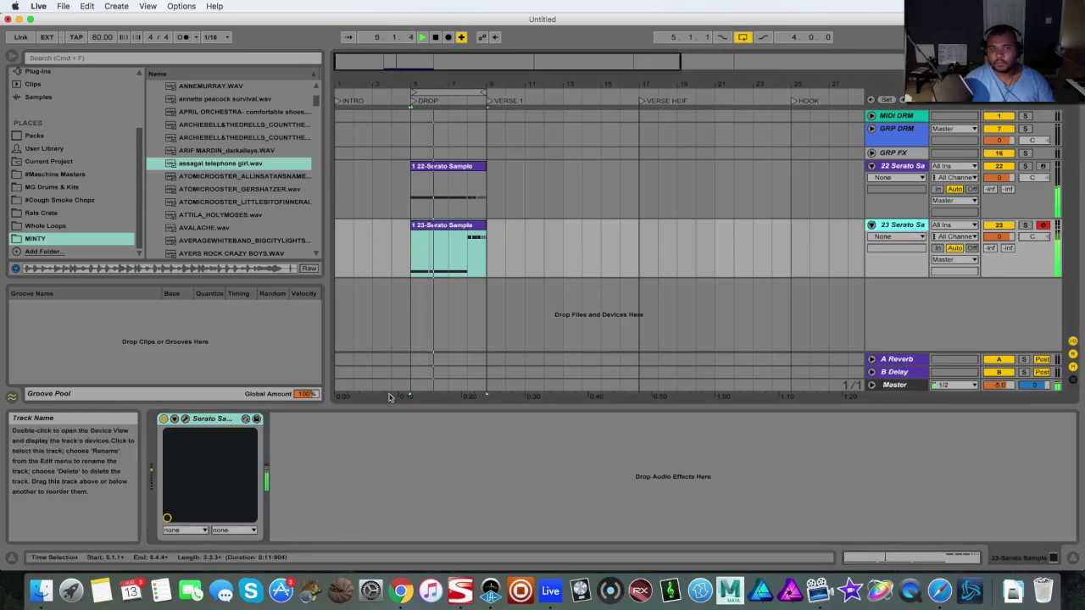
{"action": "left_click", "coordinate": [186, 423]}
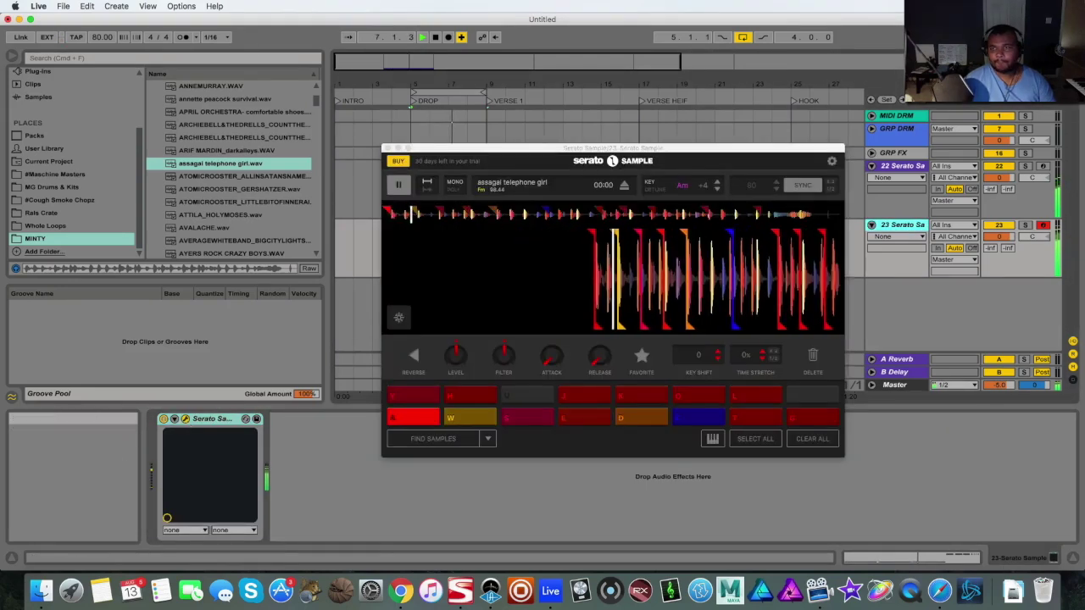
{"action": "left_click_drag", "start_coordinate": [771, 154], "coordinate": [991, 124]}
Step: Lower the volume of track 23 slightly in the Session View mixer and stop playback
{"action": "key", "text": "Tab"}
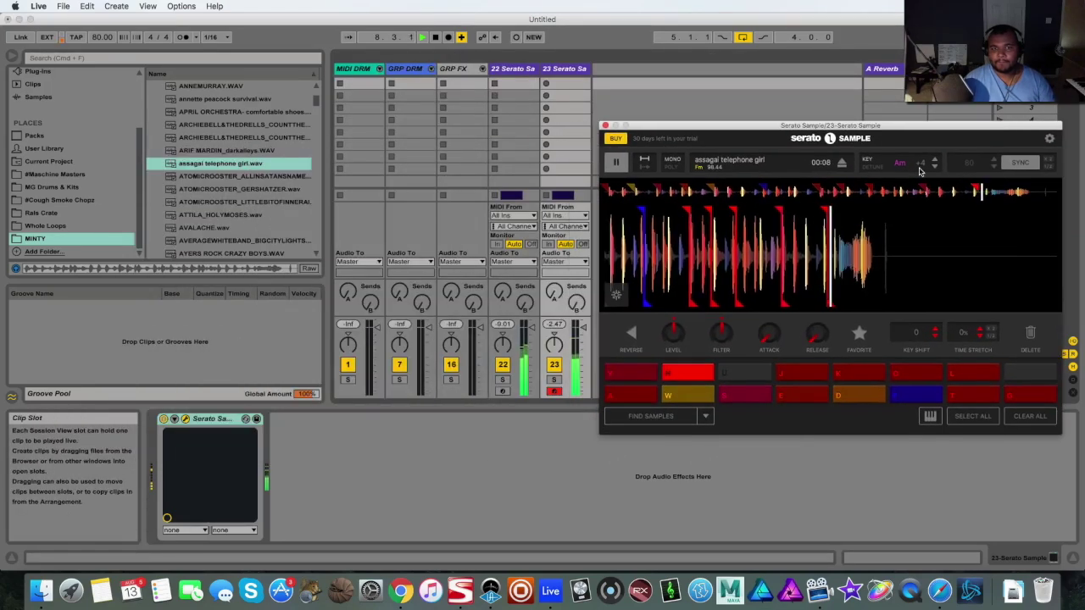
{"action": "left_click_drag", "start_coordinate": [583, 328], "coordinate": [584, 340]}
{"action": "key", "text": "space"}
{"action": "left_click_drag", "start_coordinate": [740, 124], "coordinate": [585, 115]}
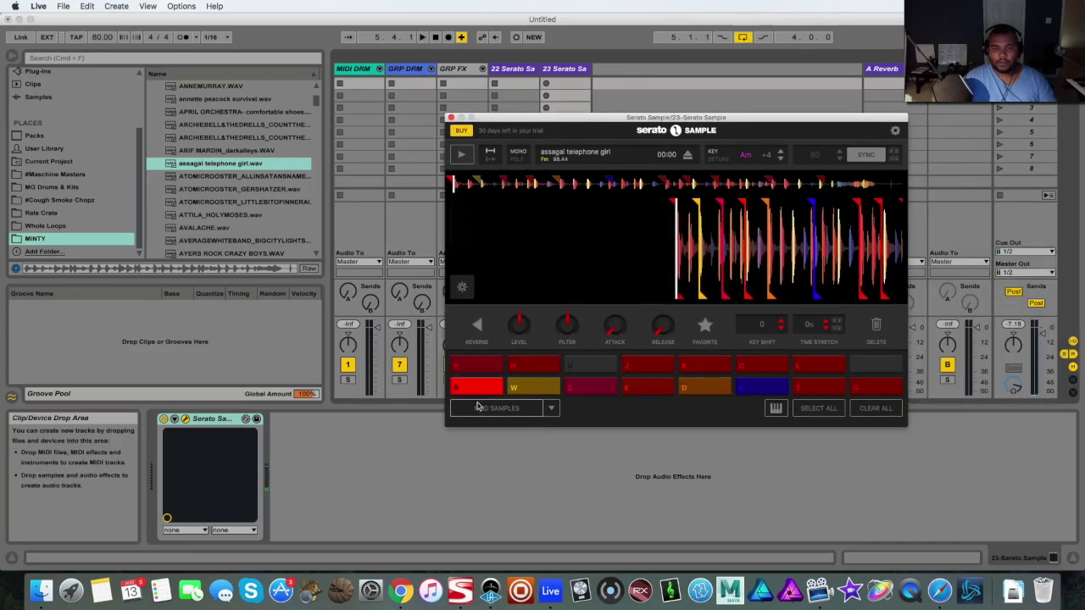
Step: Audition the telephone girl chops on pads A and J
{"action": "left_click", "coordinate": [473, 393]}
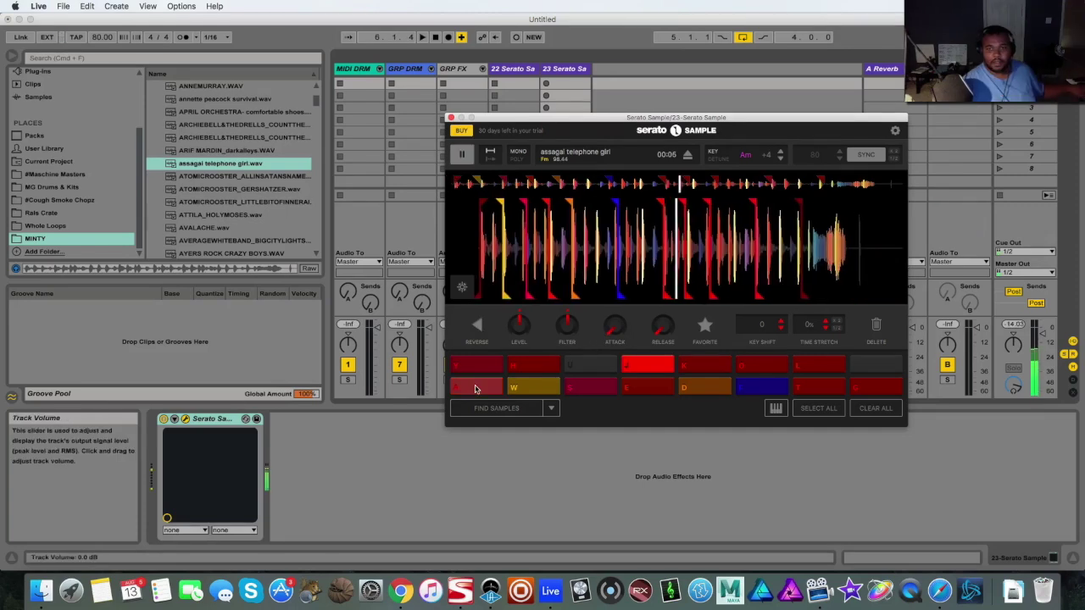
{"action": "key", "text": "j"}
{"action": "key", "text": "j"}
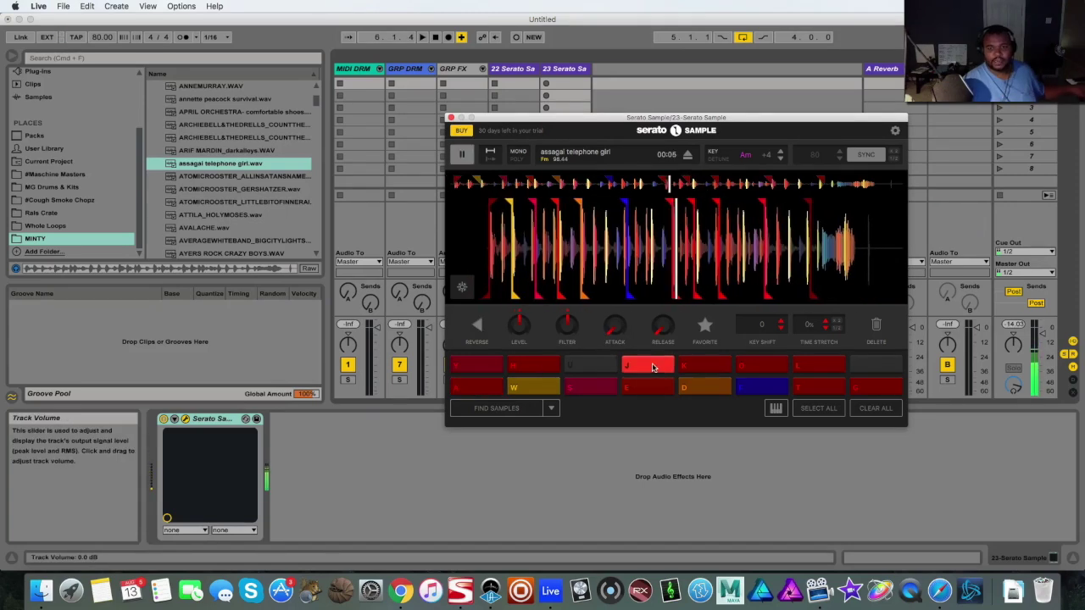
Step: Reverse pad J of the telephone girl sample and audition it over the arrangement playback
{"action": "key", "text": "j"}
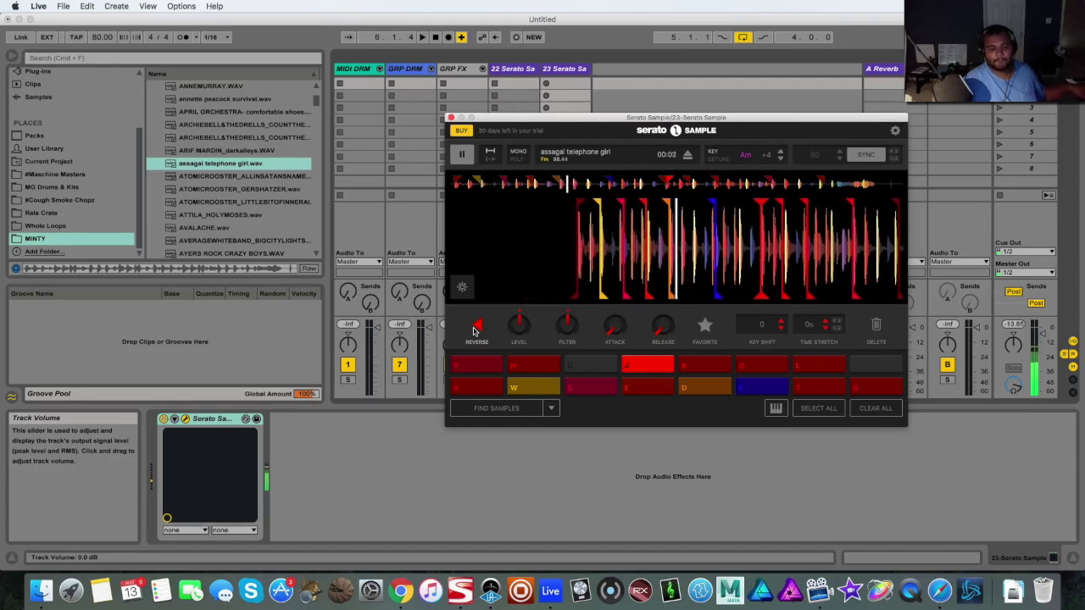
{"action": "key", "text": "a"}
{"action": "key", "text": "j"}
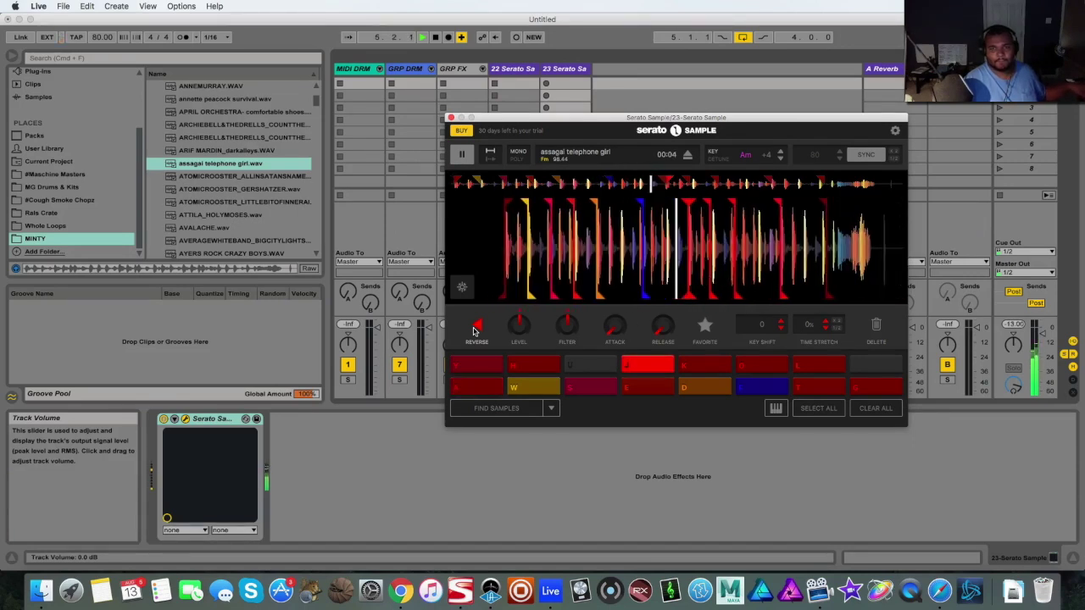
{"action": "key", "text": "j"}
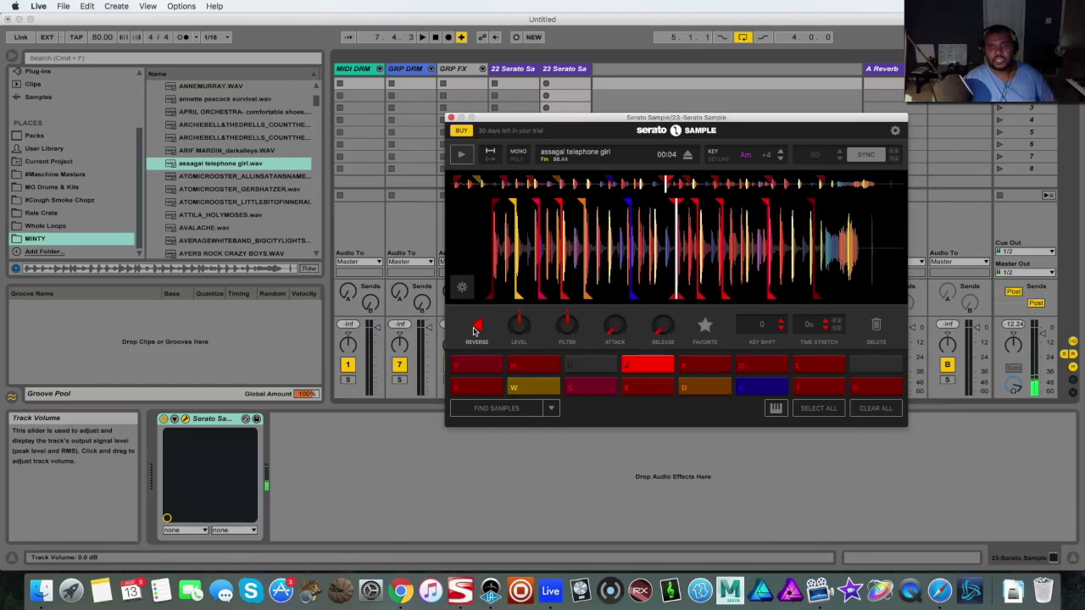
Step: Try reversing pad A of the telephone girl sample and hear it in the arrangement
{"action": "left_click", "coordinate": [477, 387]}
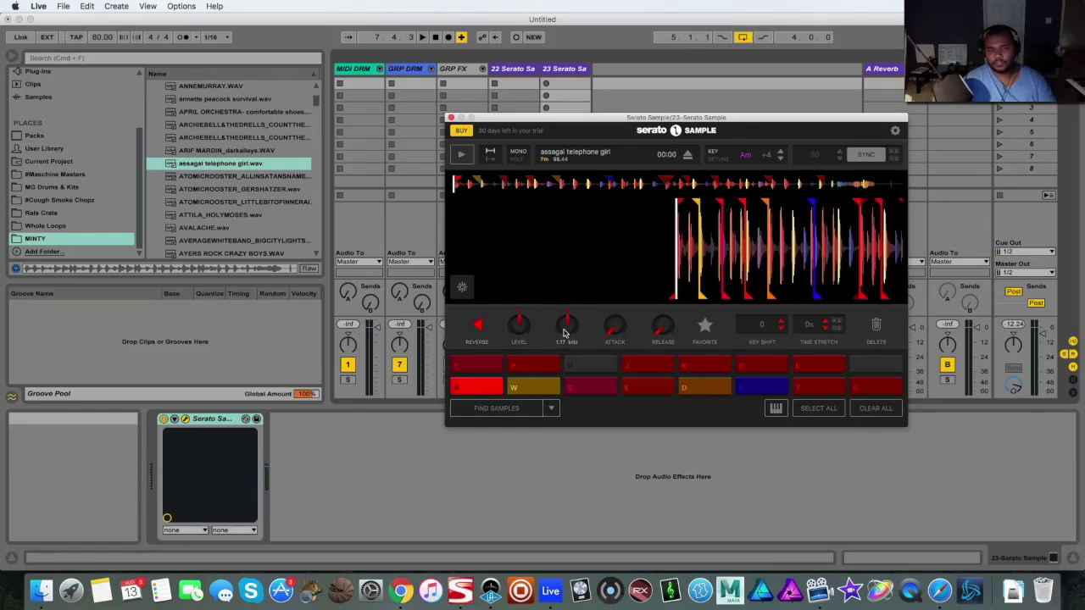
{"action": "key", "text": "space"}
{"action": "key", "text": "space"}
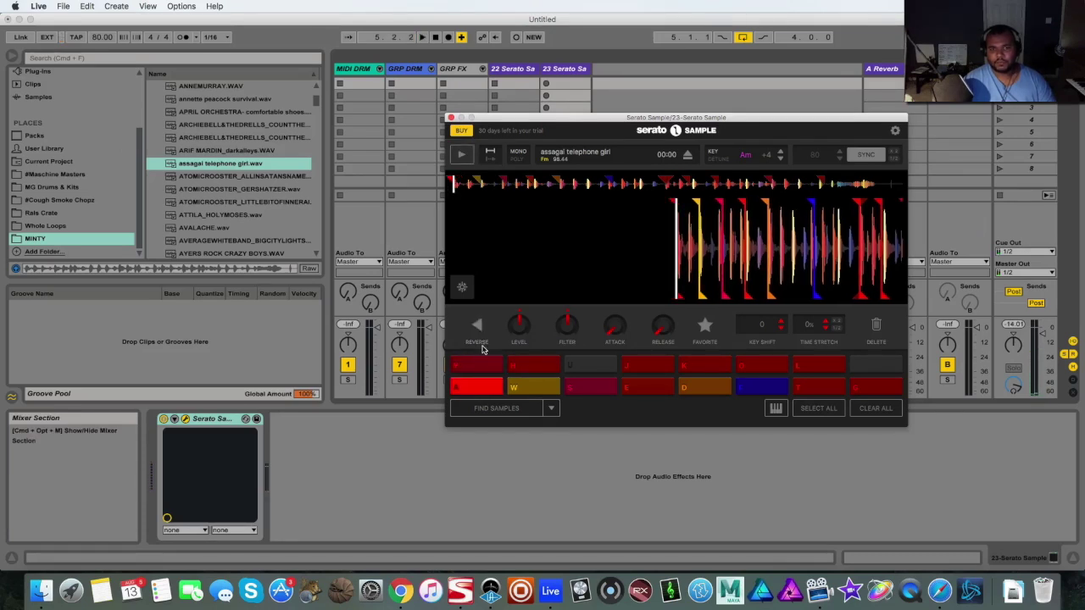
Step: Play the arrangement and low-pass filter pads H and A of the telephone girl sample
{"action": "key", "text": "space"}
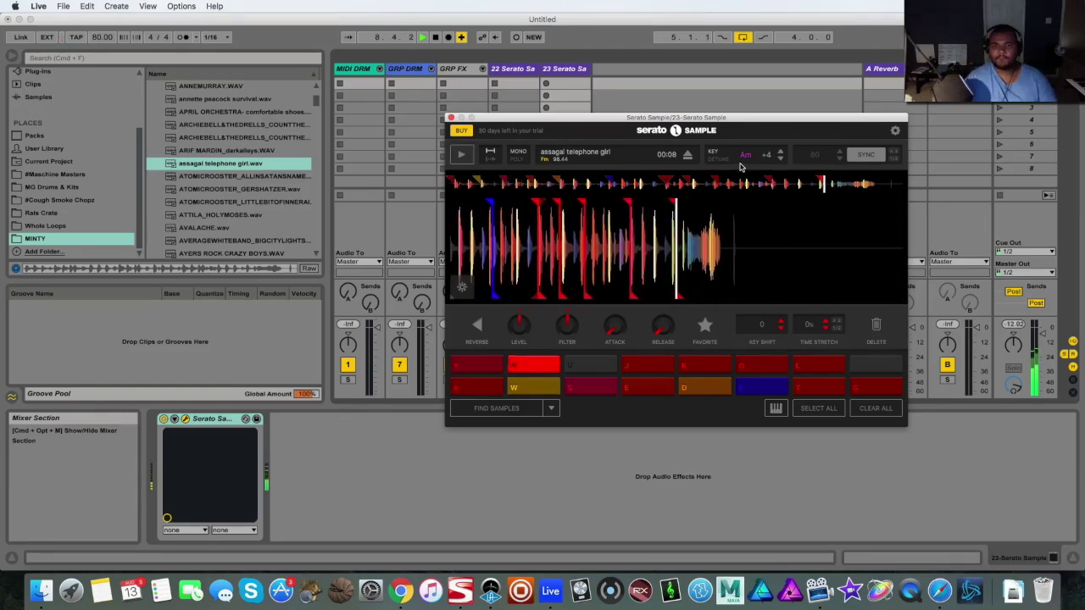
{"action": "left_click", "coordinate": [549, 368]}
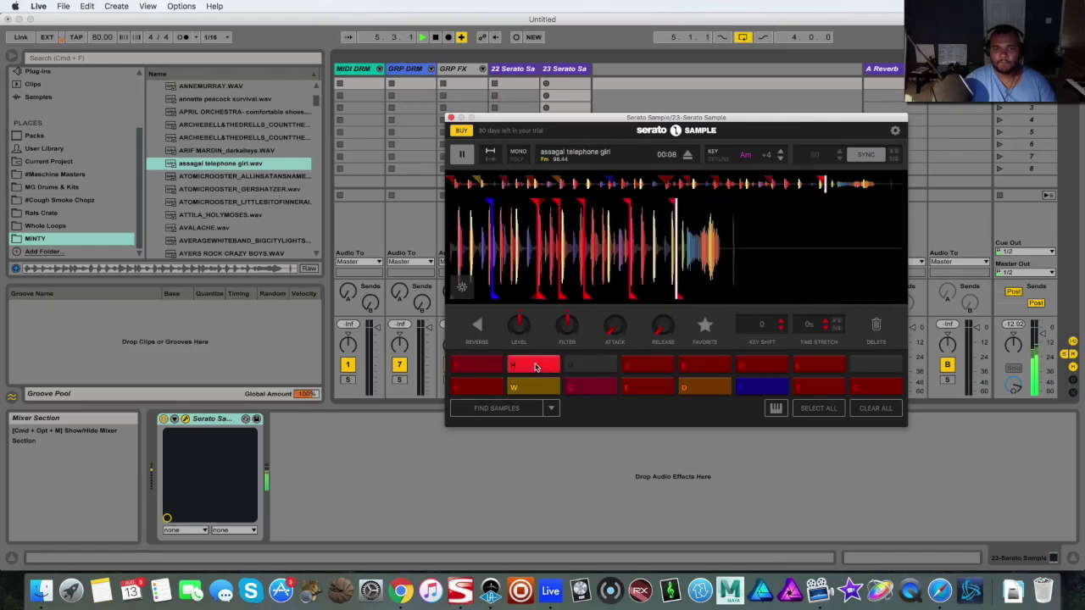
{"action": "key", "text": "a"}
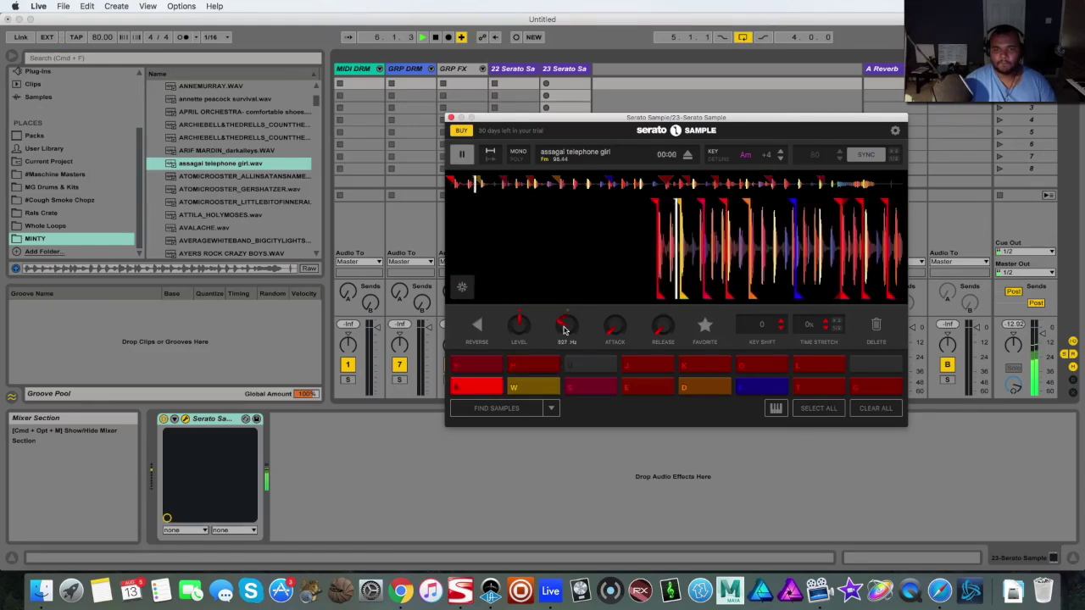
{"action": "key", "text": "space"}
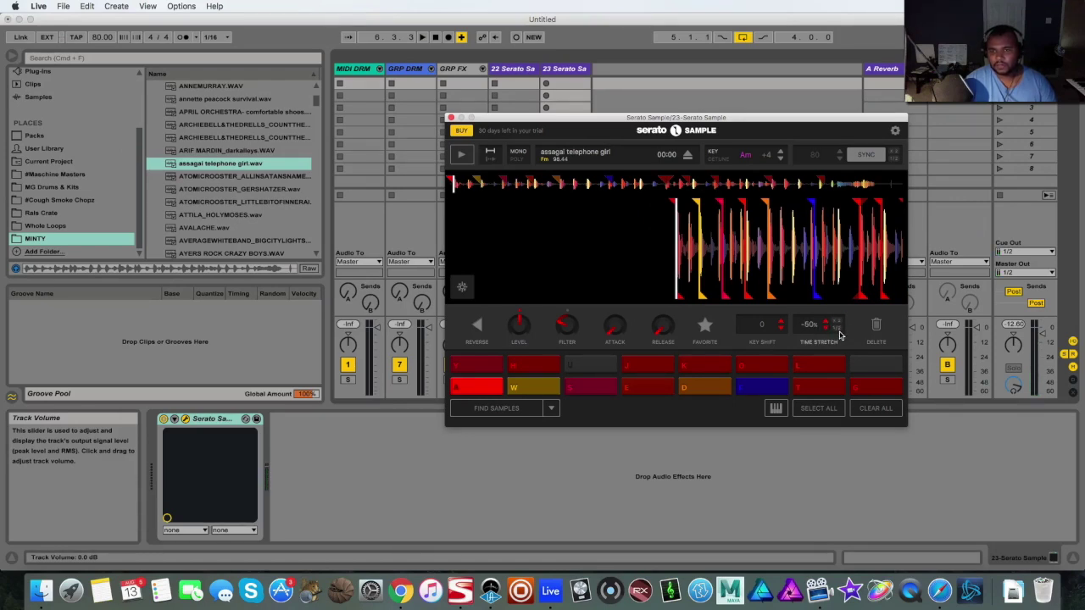
Step: Compare doubled and halved time stretch on pads A and H during playback, leaving pad H at -50%
{"action": "key", "text": "space"}
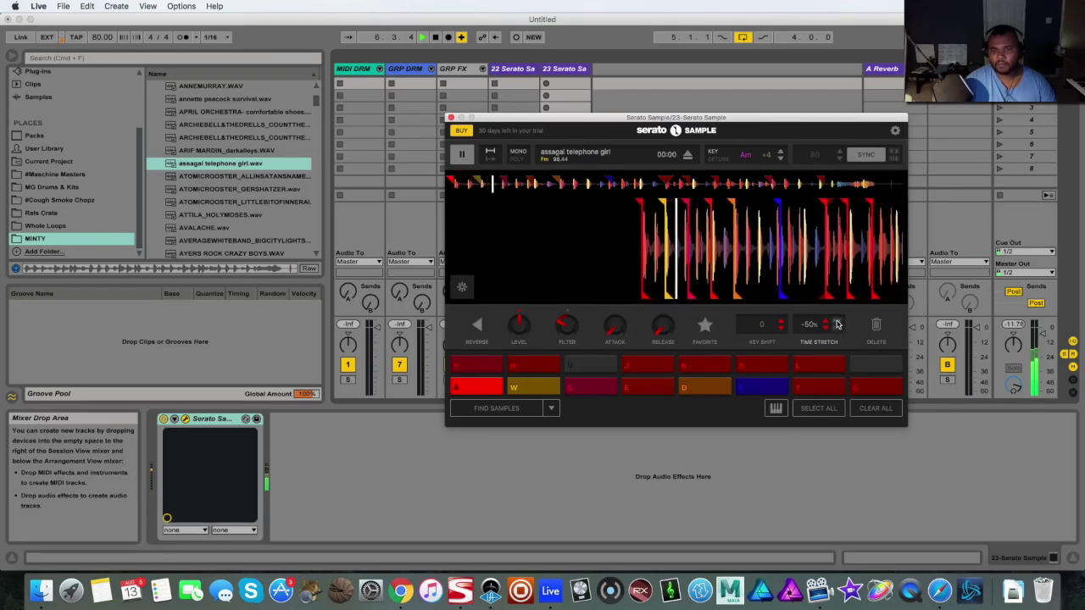
{"action": "left_click", "coordinate": [836, 329]}
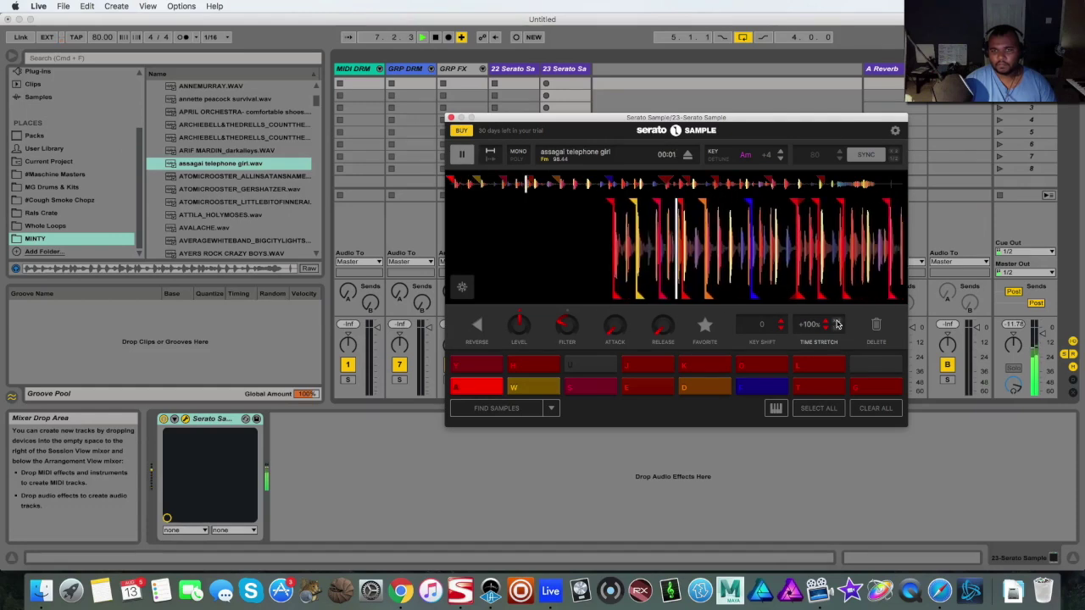
{"action": "left_click", "coordinate": [836, 331]}
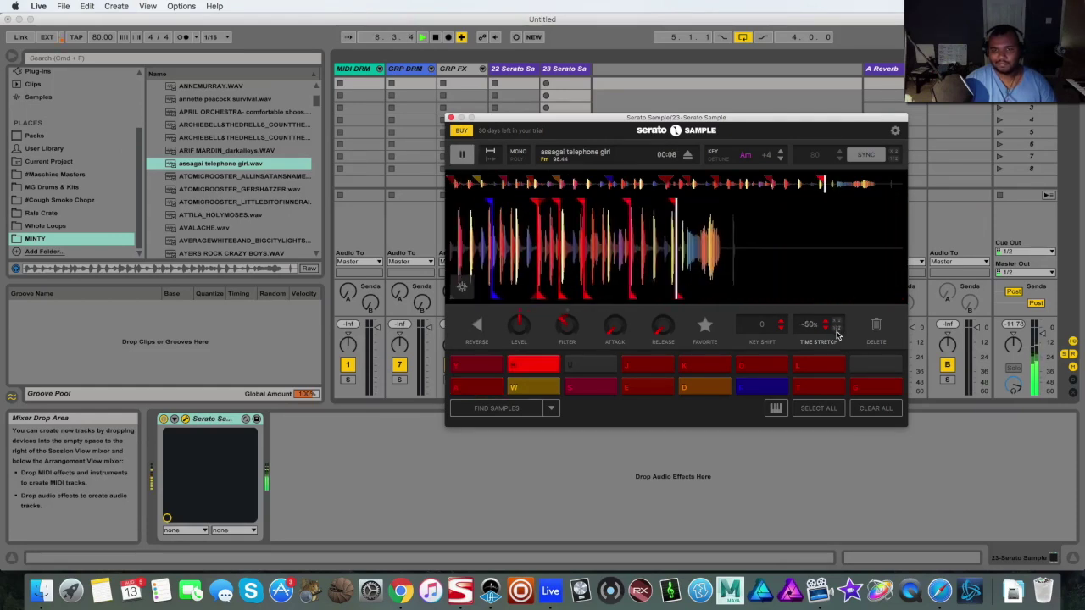
{"action": "left_click", "coordinate": [837, 325]}
{"action": "left_click", "coordinate": [837, 329]}
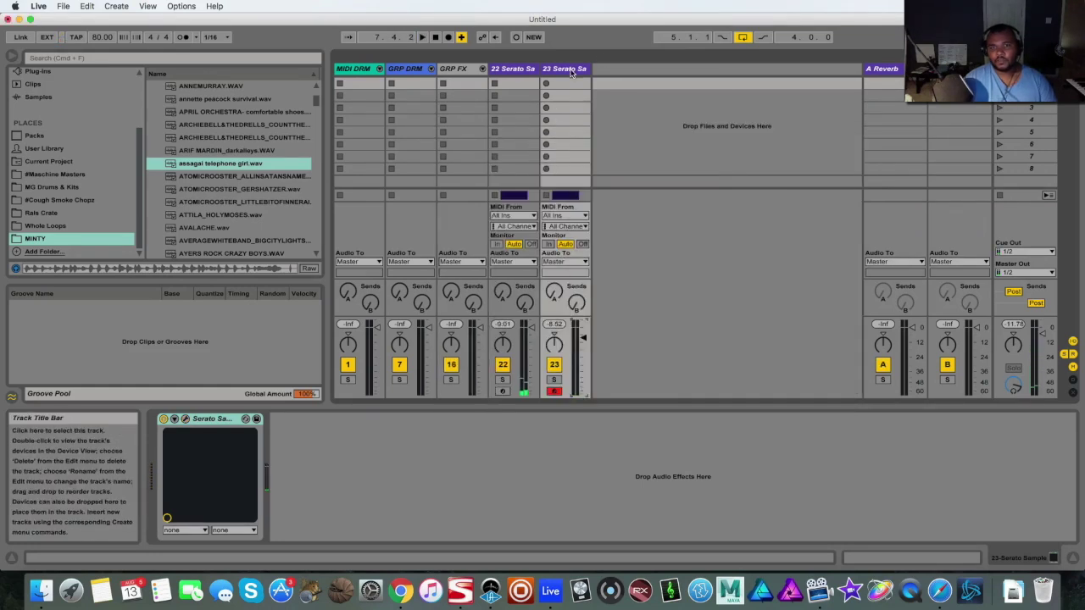
Step: Reopen the Serato Sample window of track 23 and mark pad H as a favorite
{"action": "right_click", "coordinate": [570, 71]}
{"action": "left_click", "coordinate": [554, 68]}
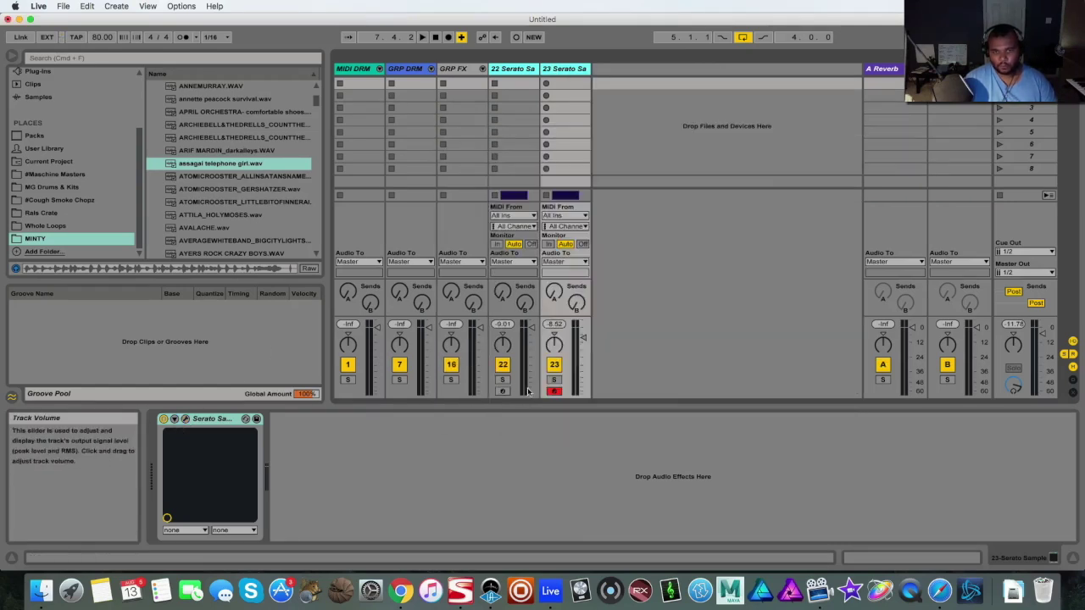
{"action": "left_click", "coordinate": [184, 419]}
{"action": "left_click", "coordinate": [184, 420]}
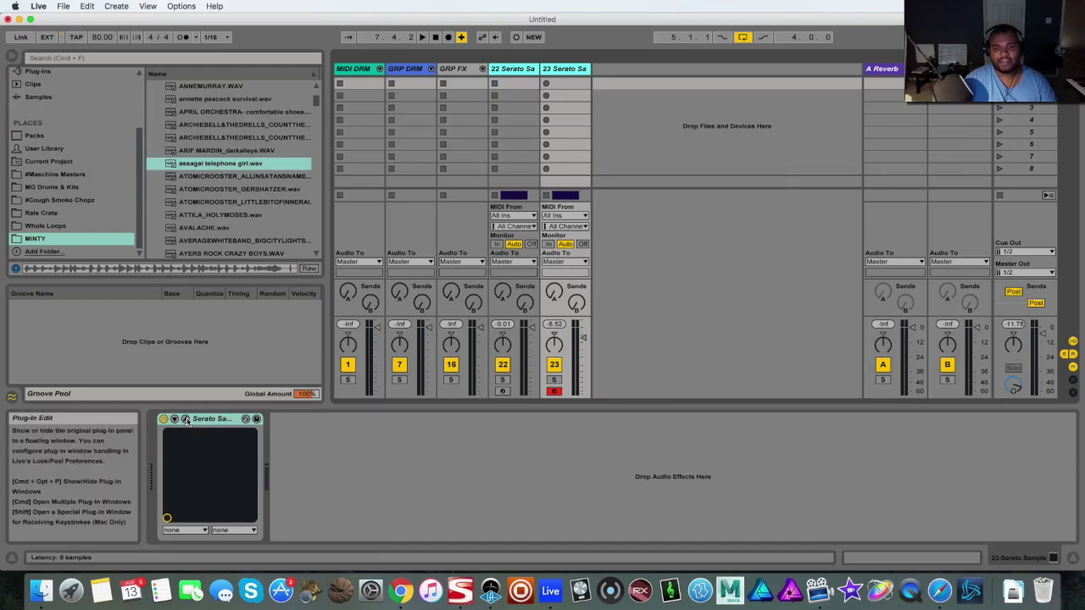
{"action": "key", "text": "super+alt+p"}
{"action": "left_click", "coordinate": [534, 366]}
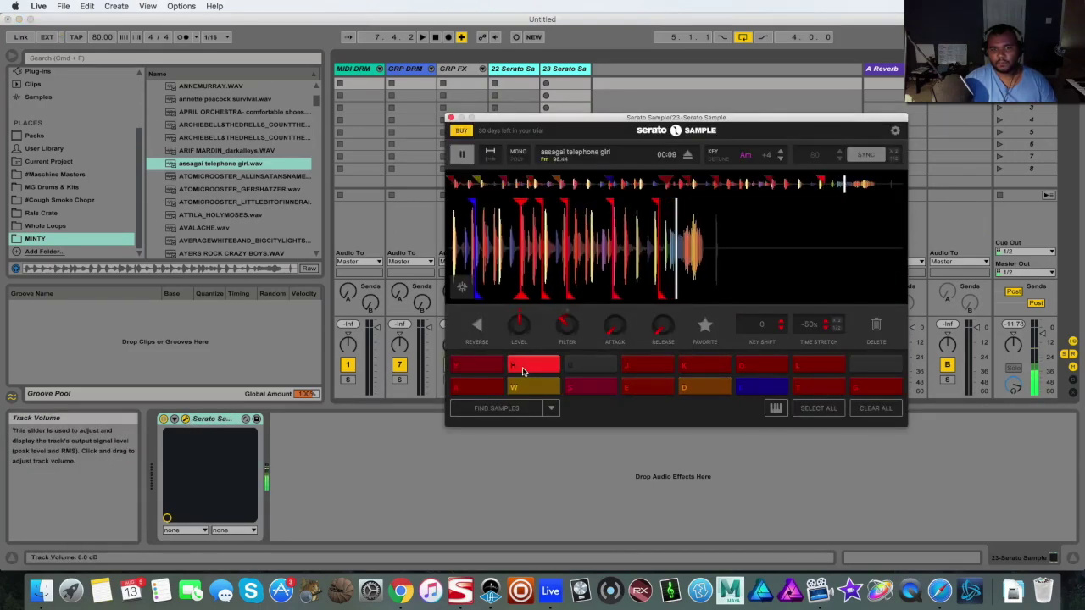
{"action": "left_click", "coordinate": [704, 326]}
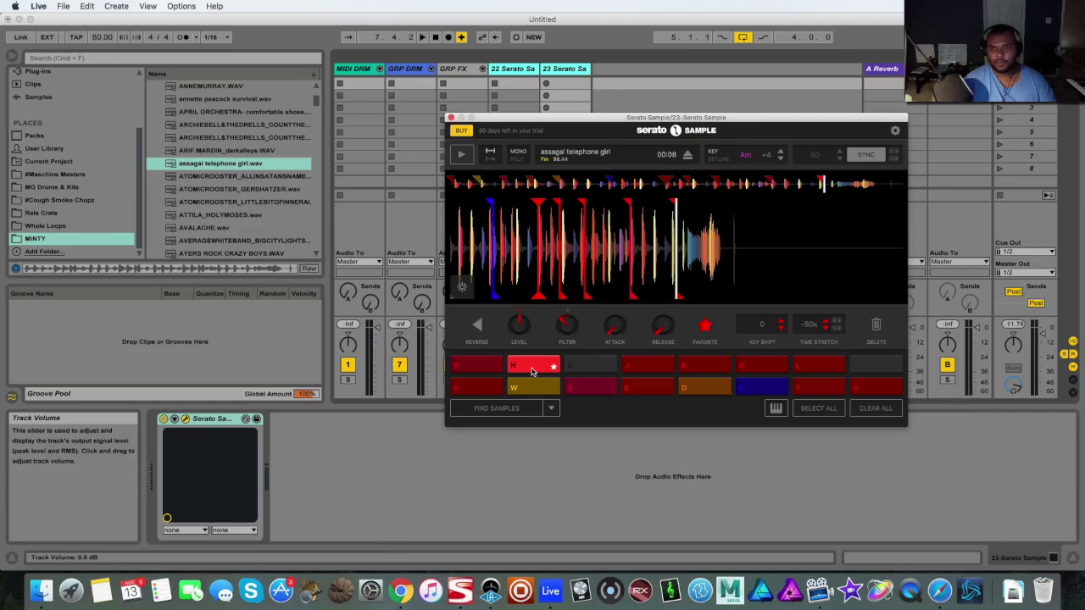
Step: Close the sampler window and insert a new MIDI track with Serato Sample after track 23
{"action": "left_click", "coordinate": [452, 117]}
{"action": "right_click", "coordinate": [621, 72]}
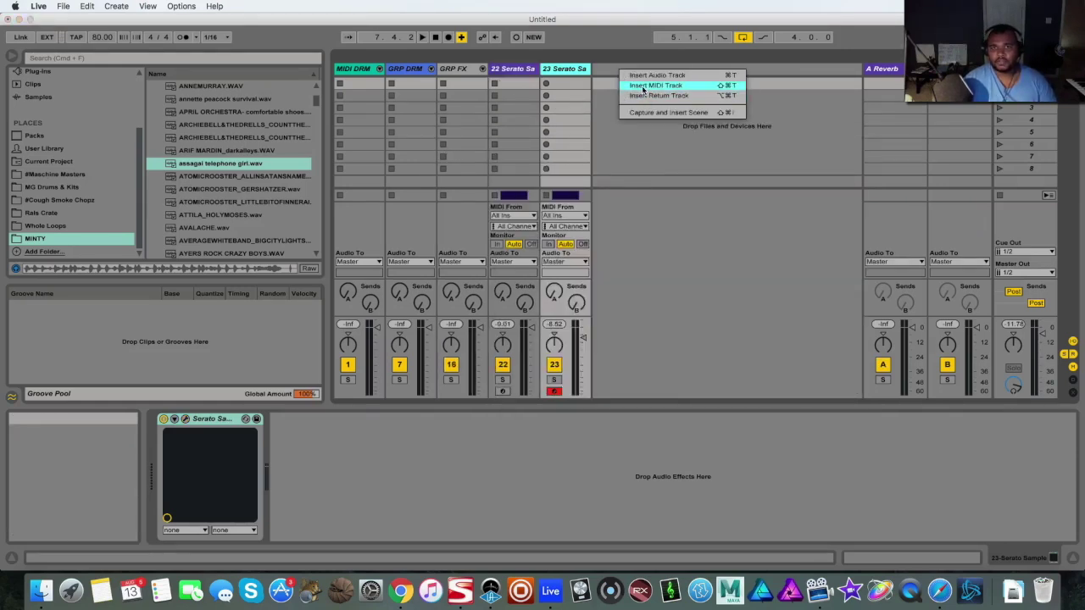
{"action": "left_click", "coordinate": [646, 85]}
{"action": "left_click", "coordinate": [39, 73]}
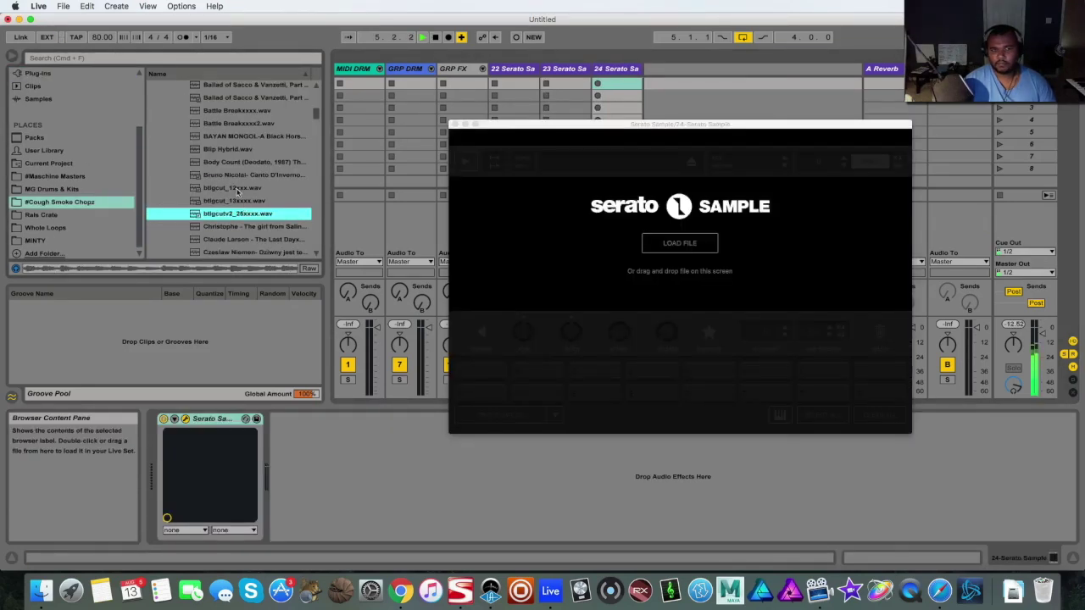
Step: Load btlgcut_12xxx.wav from the #Cough Smoke Chopz folder into track 24's Serato Sample and find samples in it
{"action": "left_click_drag", "start_coordinate": [238, 189], "coordinate": [551, 254]}
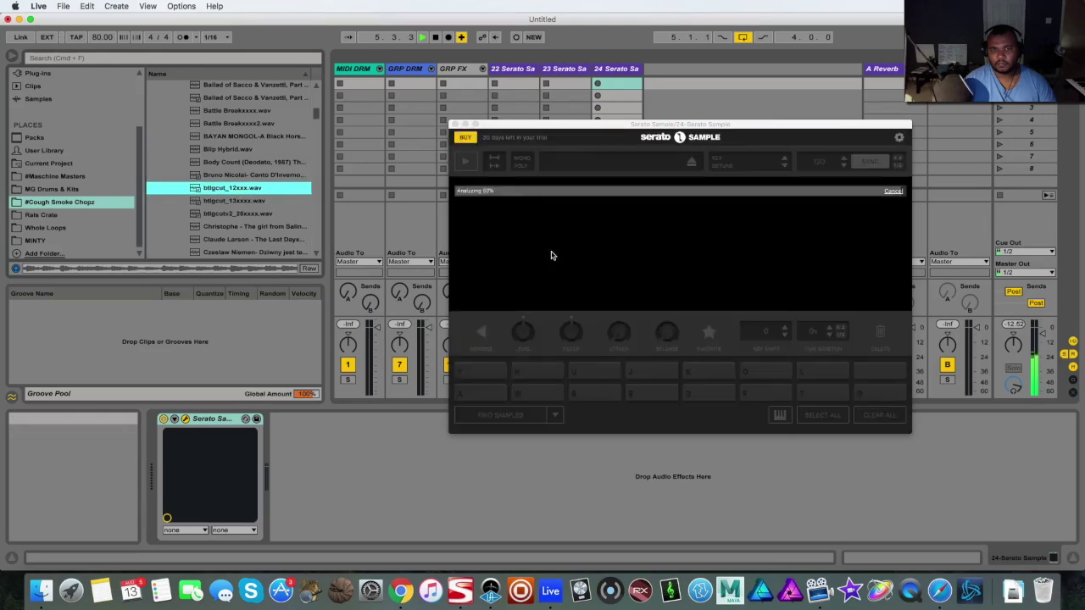
{"action": "left_click", "coordinate": [498, 415]}
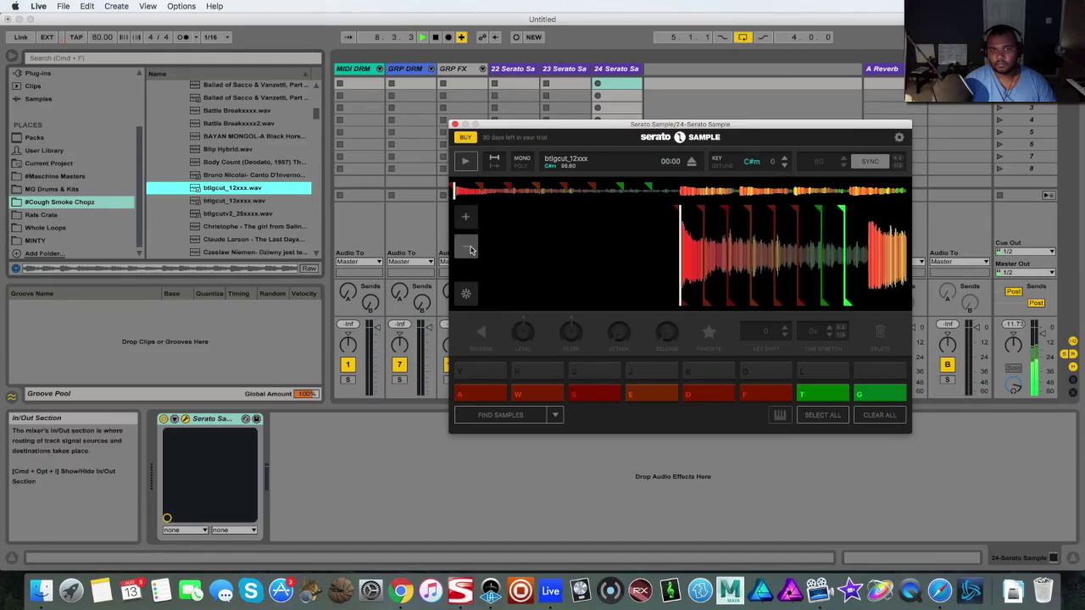
Step: Shift the key of btlgcut_12xxx by -4 to Am
{"action": "left_click", "coordinate": [470, 249]}
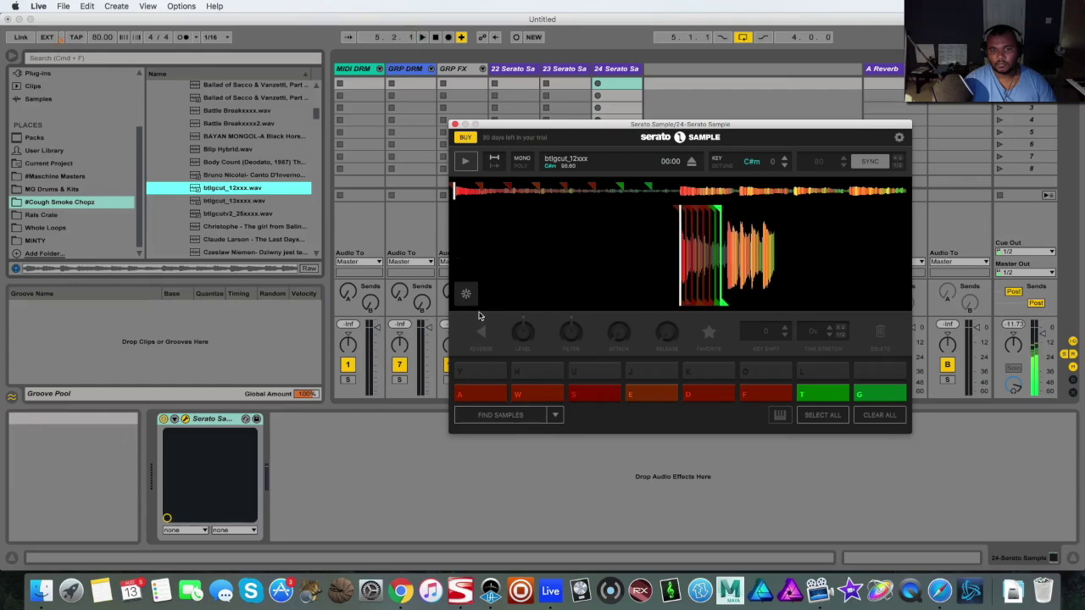
{"action": "left_click", "coordinate": [471, 219]}
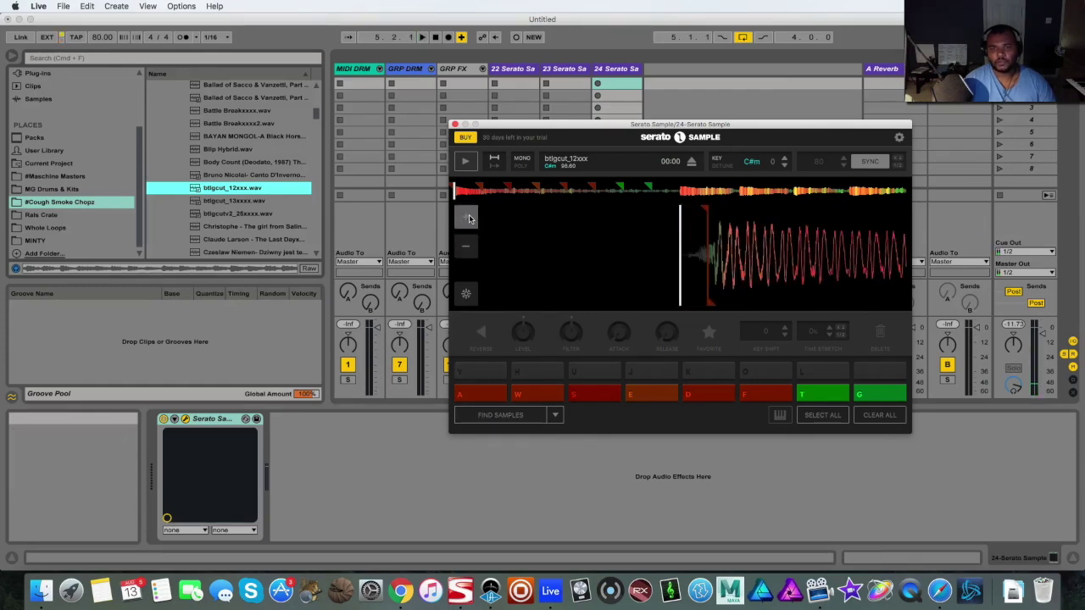
{"action": "left_click", "coordinate": [474, 245]}
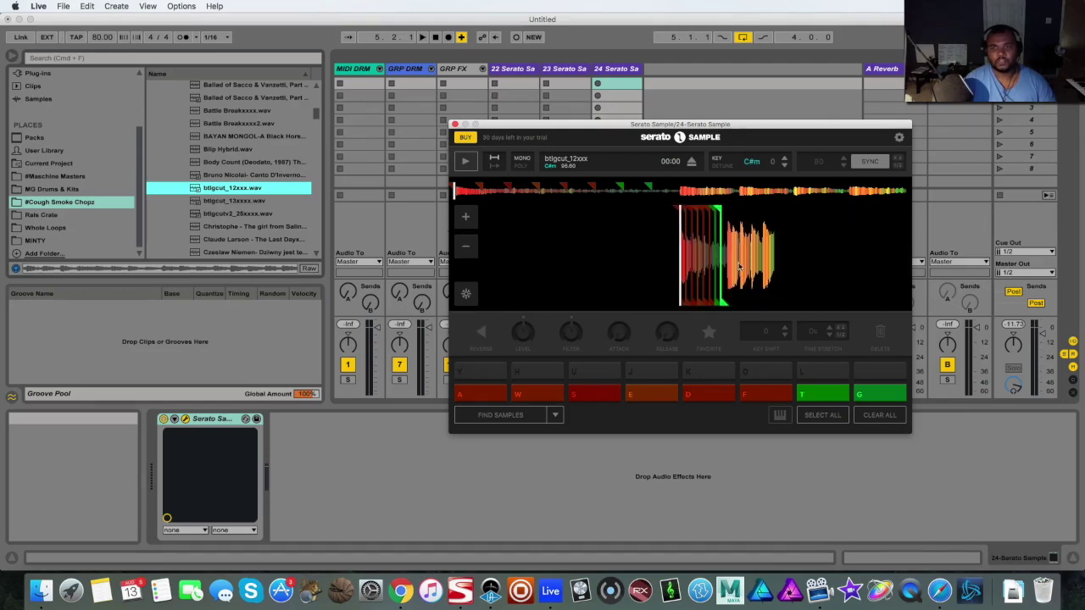
{"action": "left_click", "coordinate": [466, 217]}
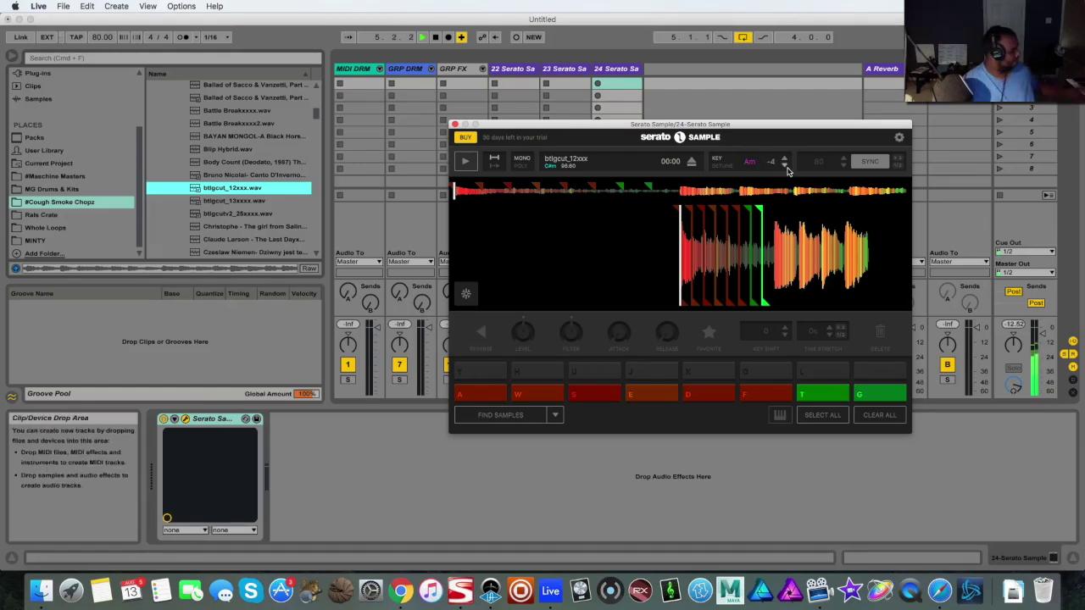
Step: Audition pads A, E and D over the playing beat and lower the volume of track 24 to -15.6 dB
{"action": "key", "text": "a"}
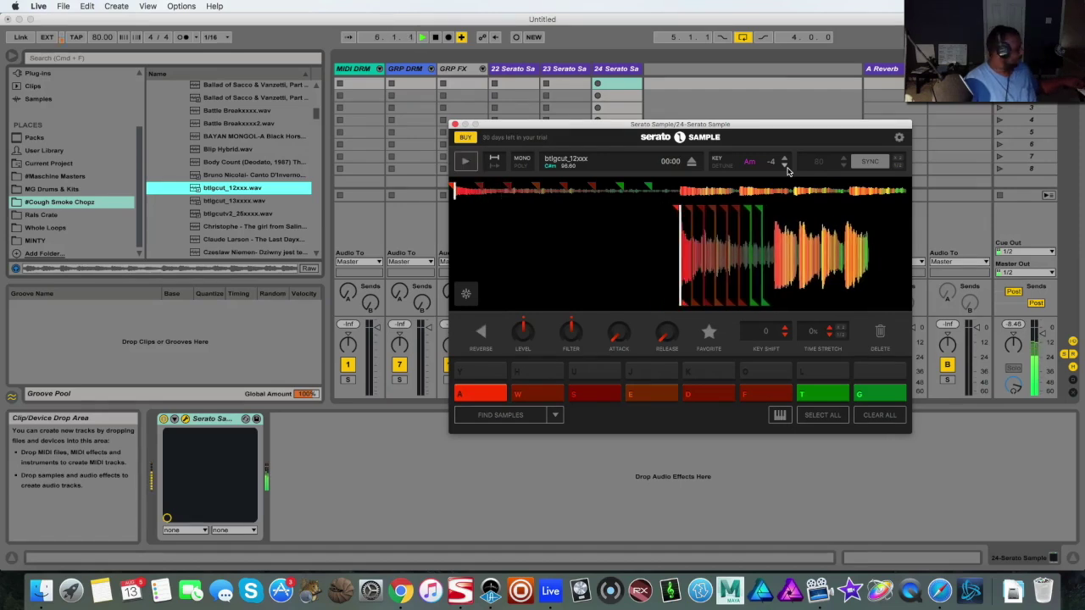
{"action": "key", "text": "e"}
{"action": "key", "text": "d"}
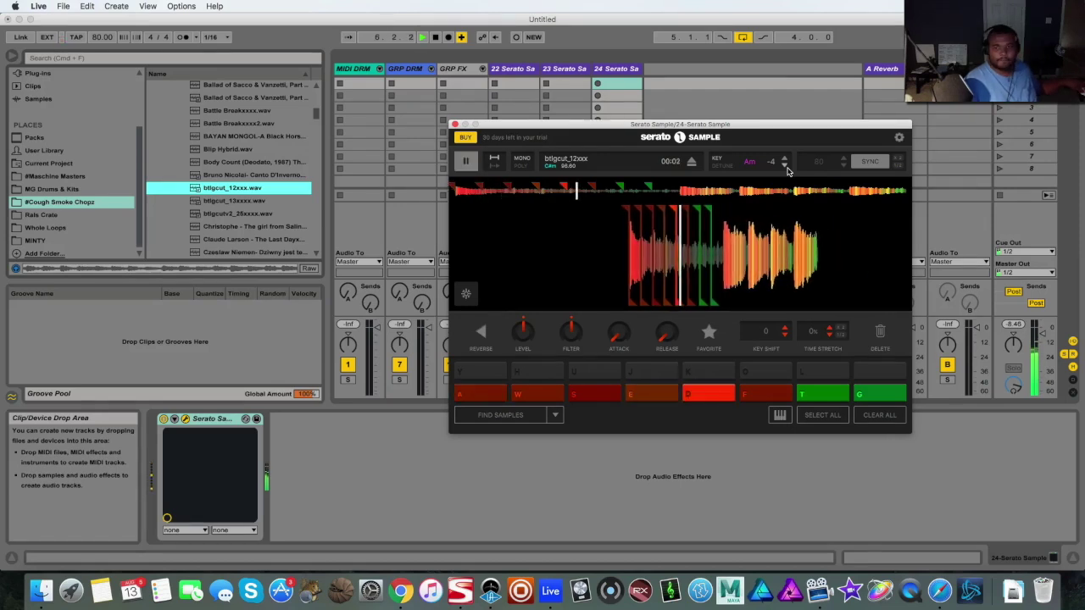
{"action": "left_click", "coordinate": [455, 125]}
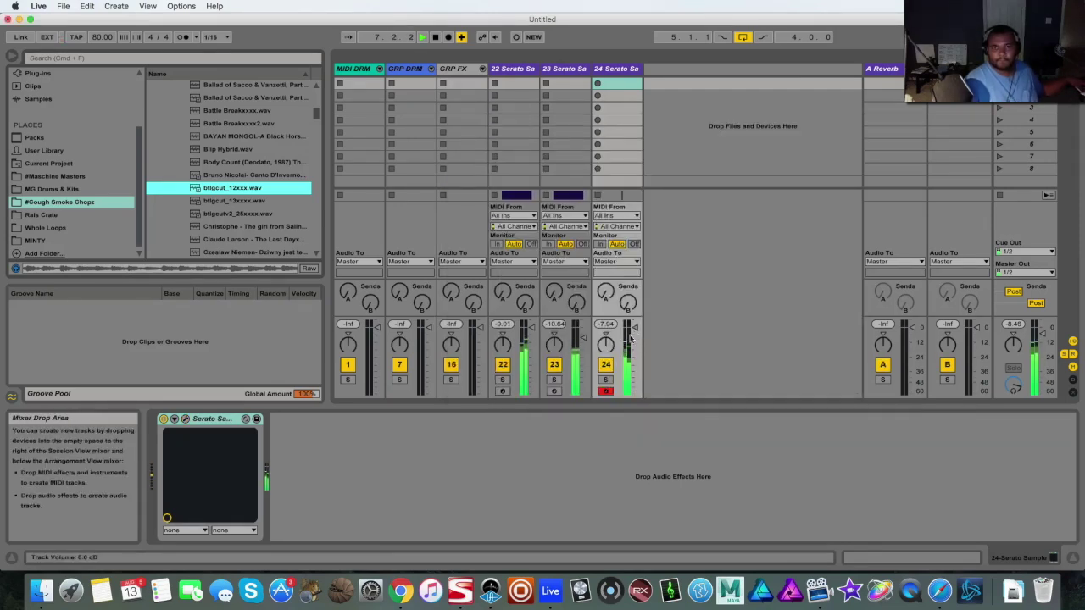
{"action": "left_click_drag", "start_coordinate": [636, 339], "coordinate": [635, 349]}
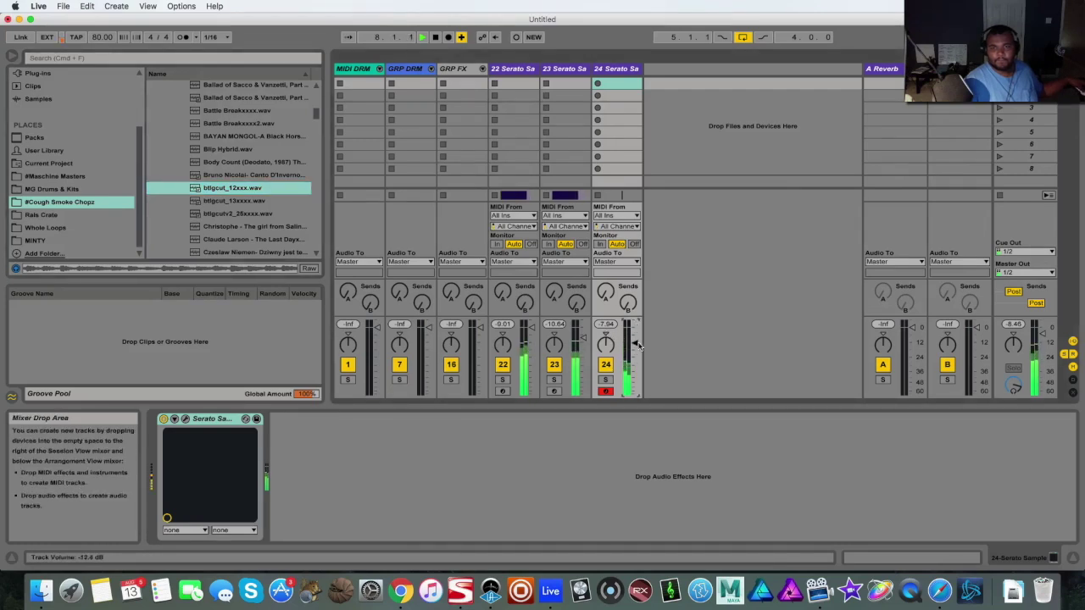
Step: Record a four-bar part with pad S at bar 5 of track 24 in the arrangement
{"action": "key", "text": "Tab"}
{"action": "left_click", "coordinate": [412, 305]}
{"action": "key", "text": "F9"}
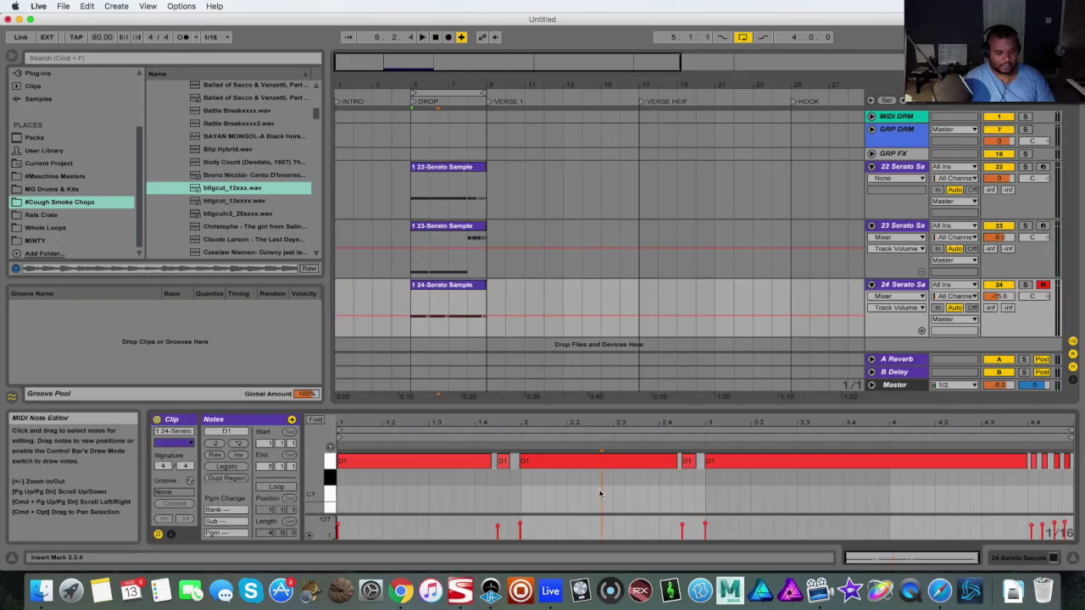
Step: Quantize all notes of the recorded track 24 clip and play the arrangement
{"action": "key", "text": "super+a"}
{"action": "key", "text": "super+u"}
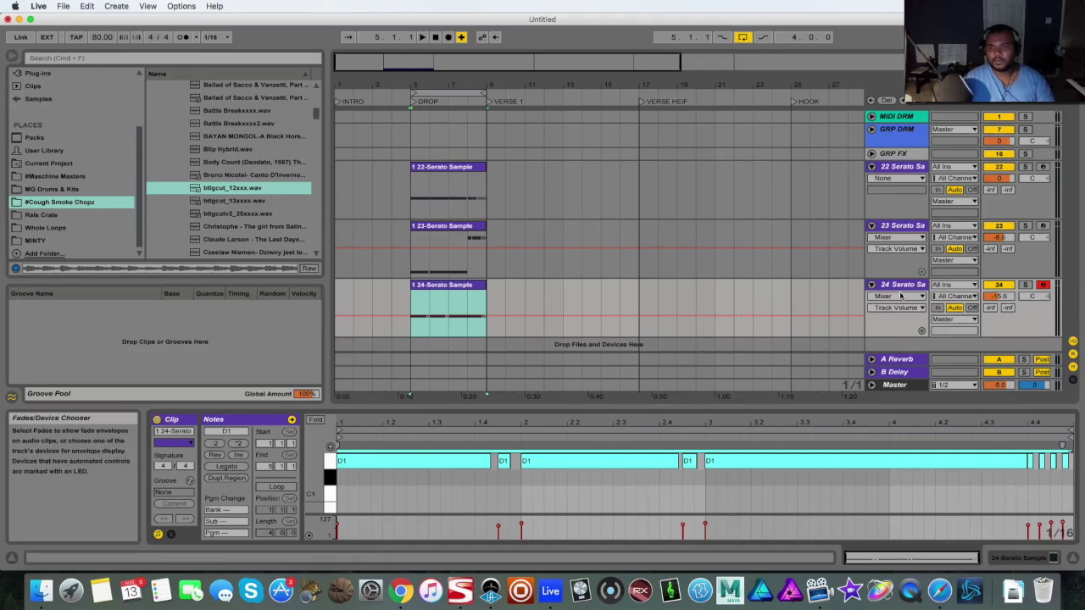
{"action": "key", "text": "space"}
Step: Reopen the Serato Sample window of track 24 and set the time stretch of pad S to -50%
{"action": "left_click", "coordinate": [467, 286]}
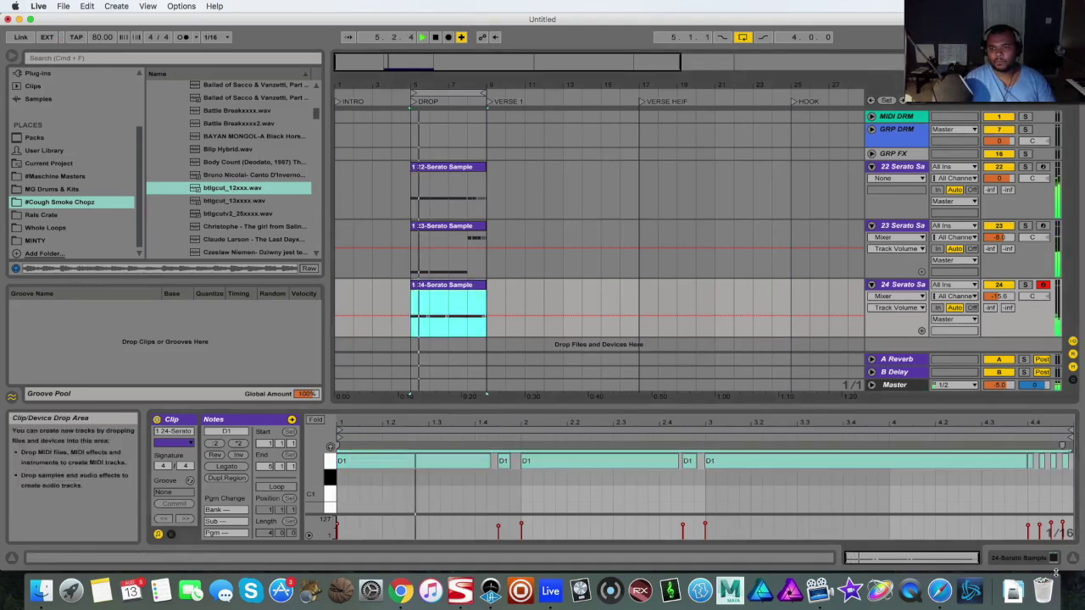
{"action": "left_click", "coordinate": [1009, 557]}
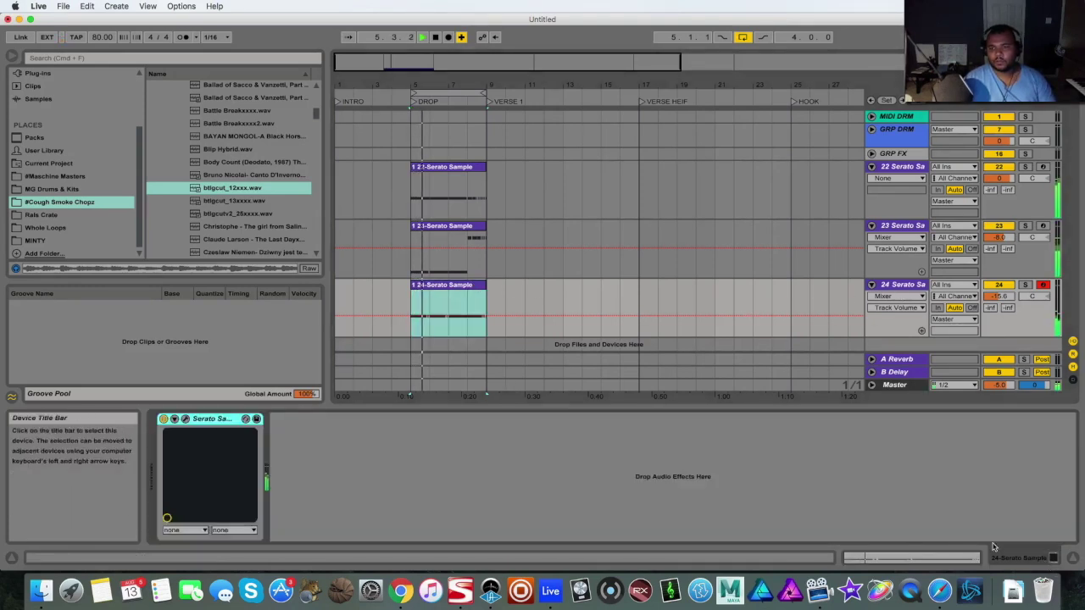
{"action": "left_click", "coordinate": [184, 421]}
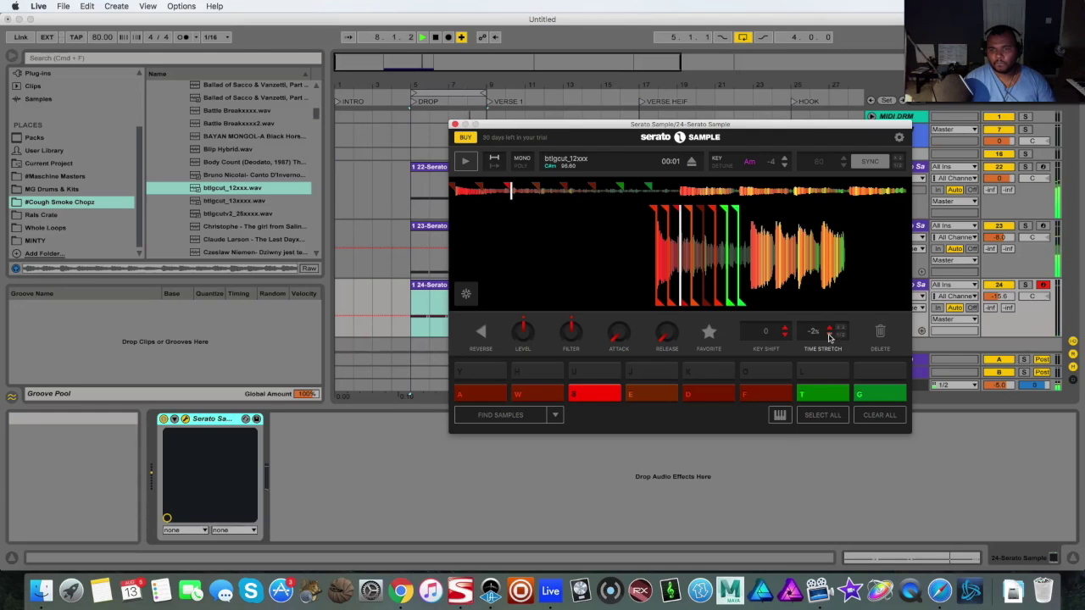
{"action": "left_click", "coordinate": [841, 338]}
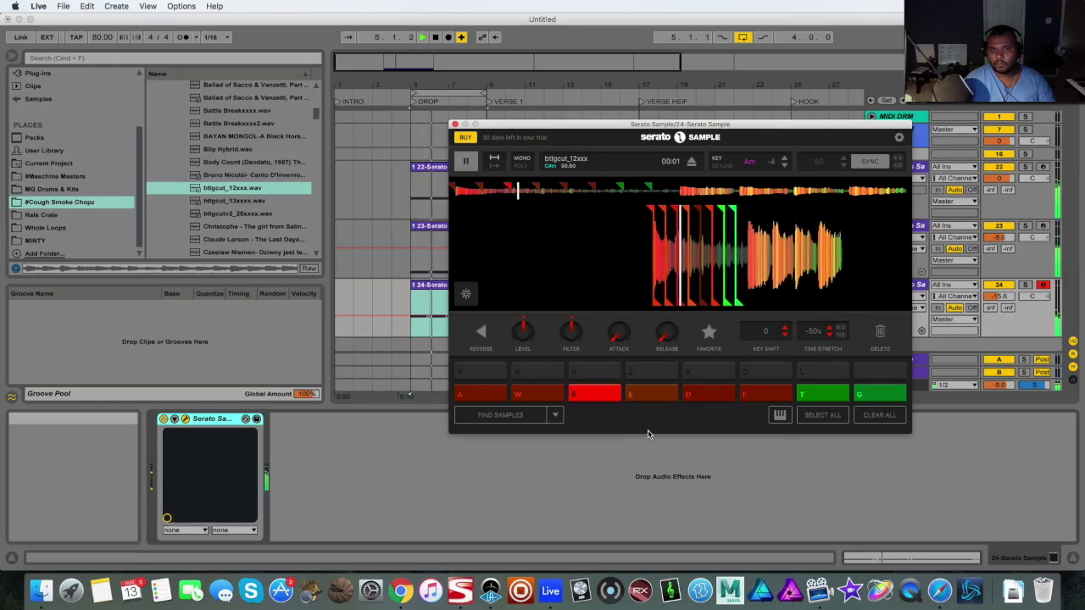
Step: Set the time stretch of pad S on track 24 to +100% and adjust its filter and attack
{"action": "left_click", "coordinate": [829, 329]}
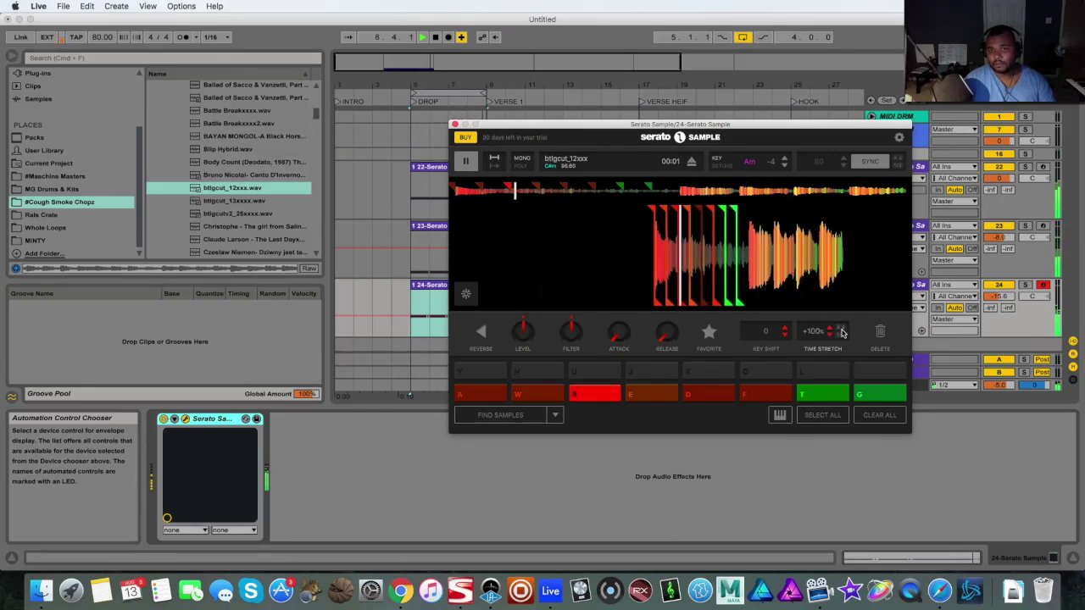
{"action": "left_click_drag", "start_coordinate": [571, 333], "coordinate": [585, 372]}
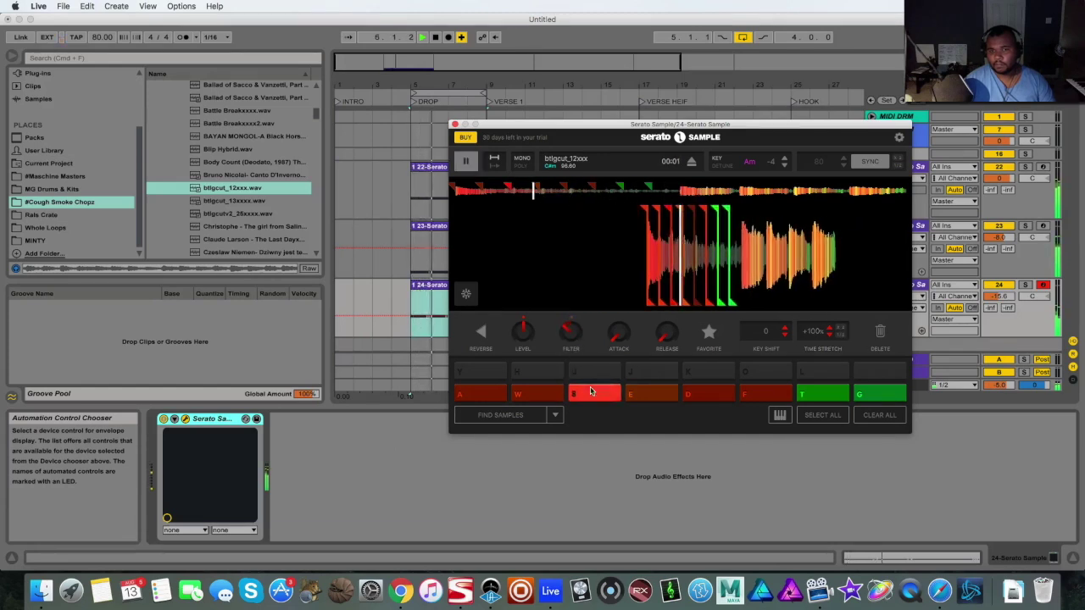
{"action": "left_click_drag", "start_coordinate": [567, 332], "coordinate": [567, 349]}
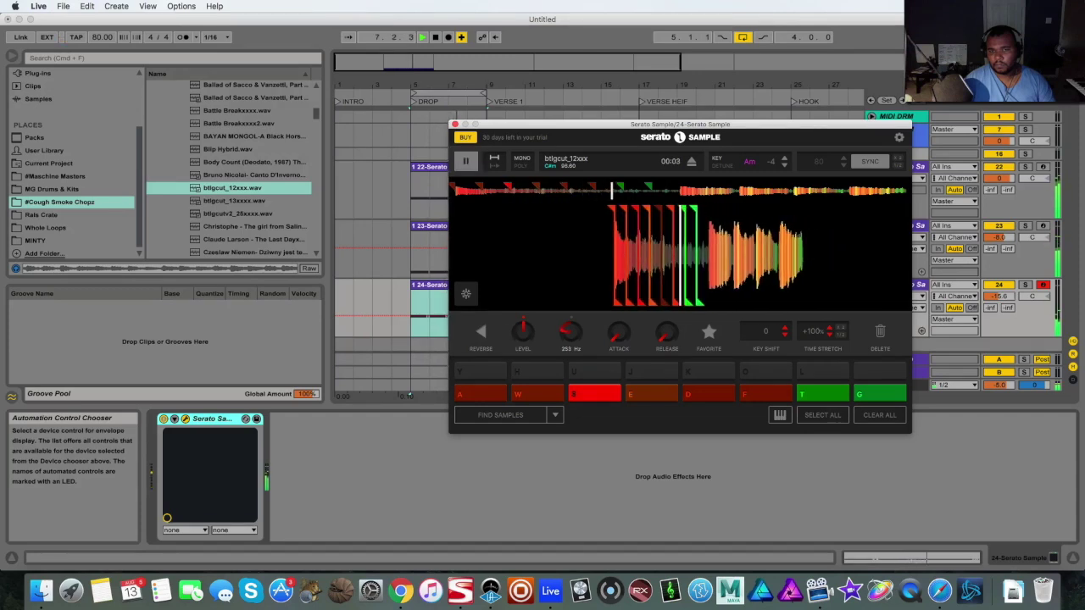
{"action": "mouse_move", "coordinate": [617, 340]}
{"action": "left_mouse_down"}
{"action": "mouse_move", "coordinate": [617, 318]}
{"action": "mouse_move", "coordinate": [616, 350]}
{"action": "mouse_move", "coordinate": [617, 339]}
{"action": "left_mouse_up"}
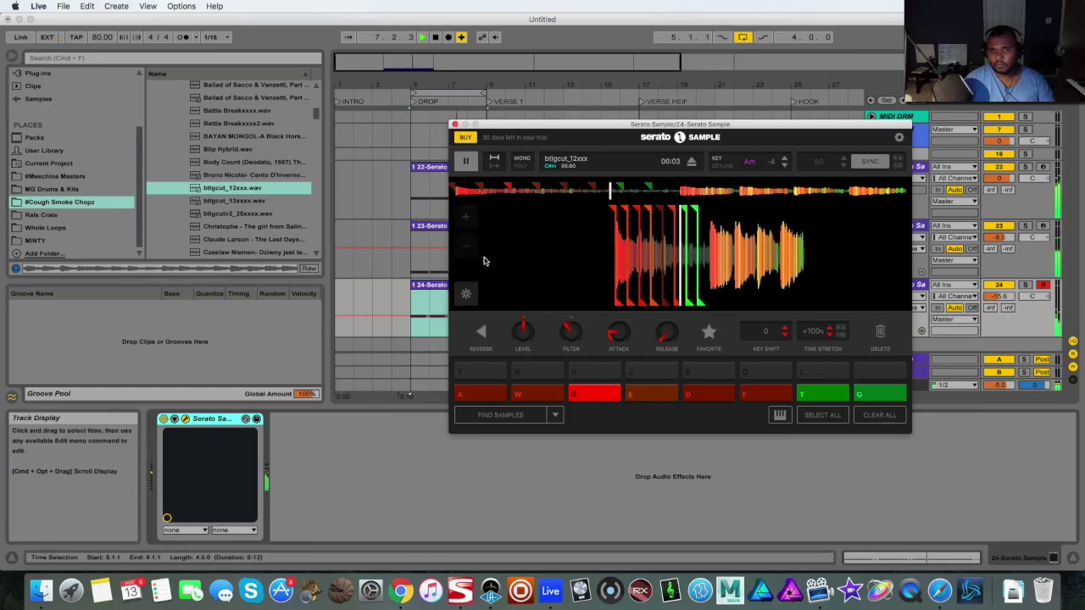
{"action": "left_click", "coordinate": [454, 125]}
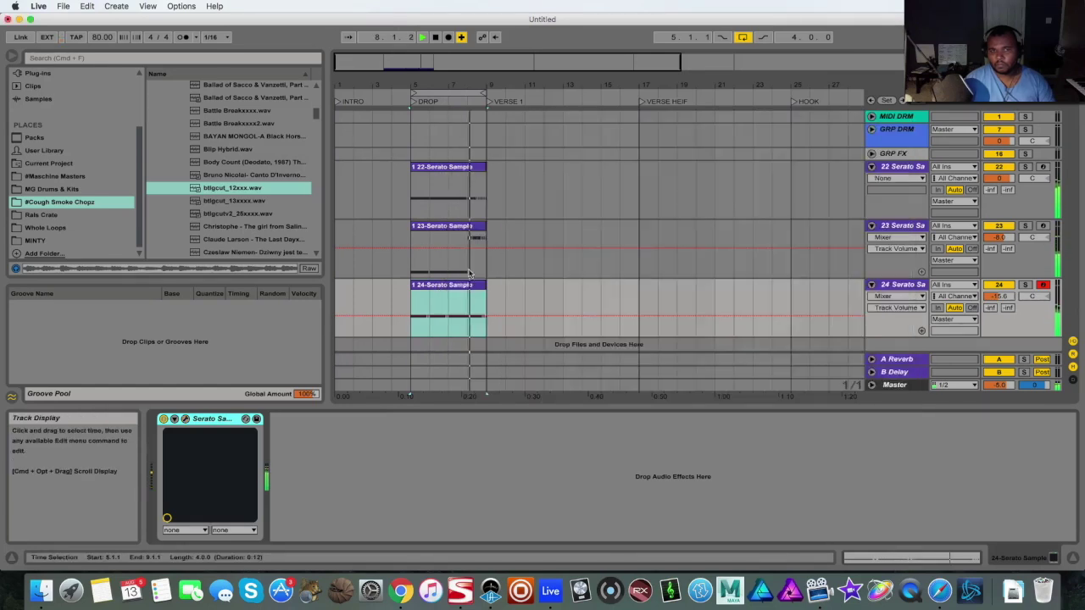
Step: Open the track 24 clip and shorten the long D1 note starting at bar 3 so it ends at bar 4
{"action": "left_click", "coordinate": [457, 286]}
{"action": "key", "text": "space"}
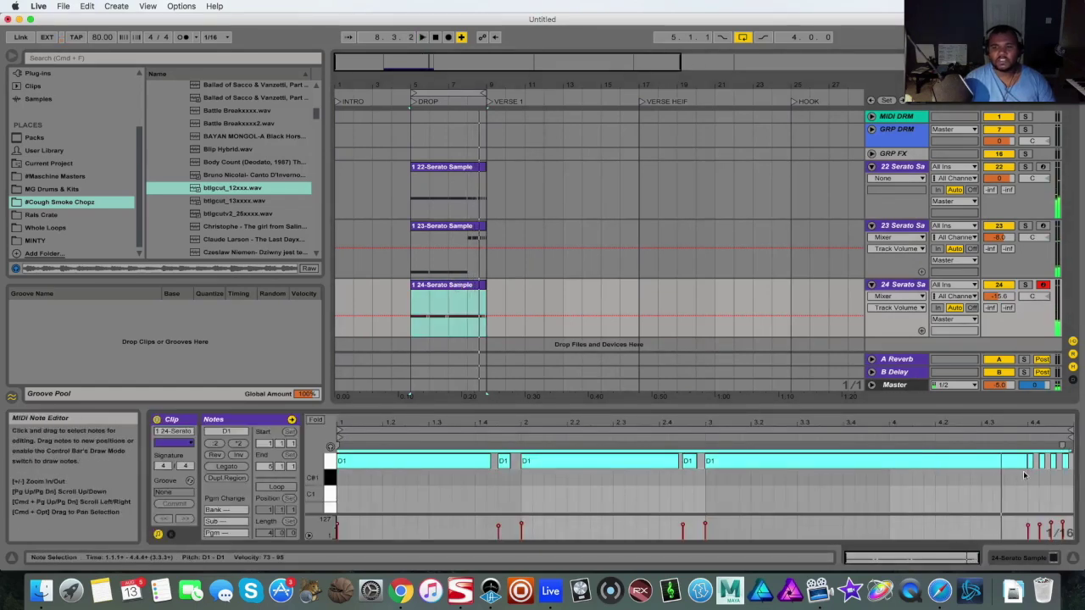
{"action": "left_click", "coordinate": [1013, 492]}
{"action": "left_click_drag", "start_coordinate": [1026, 458], "coordinate": [889, 462]}
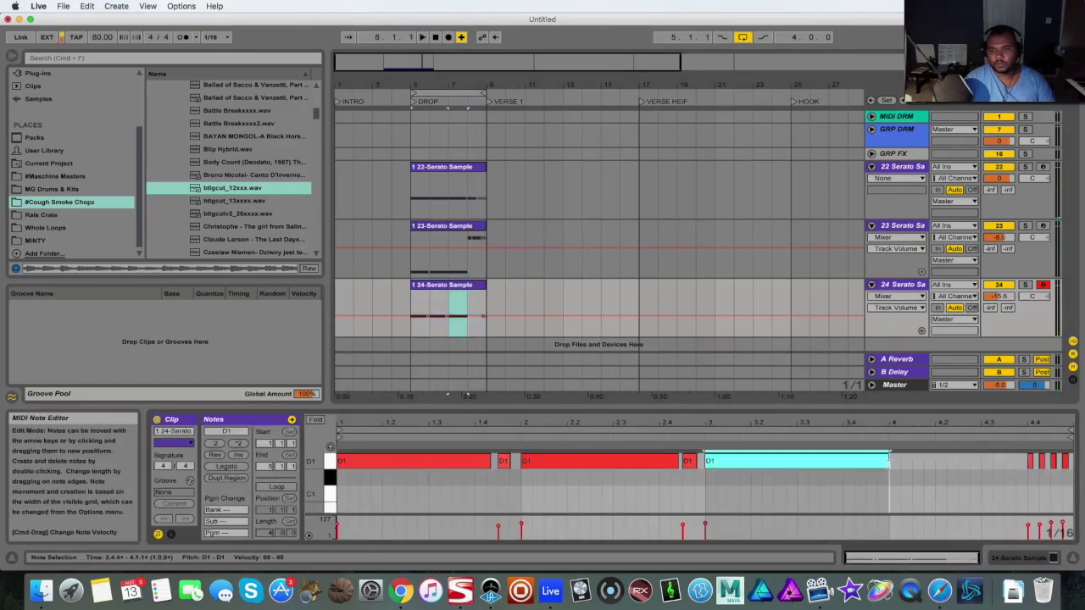
{"action": "key", "text": "super+z"}
{"action": "key", "text": "super+z"}
Step: Collapse tracks 22, 23 and 24 in the arrangement
{"action": "left_click", "coordinate": [871, 167]}
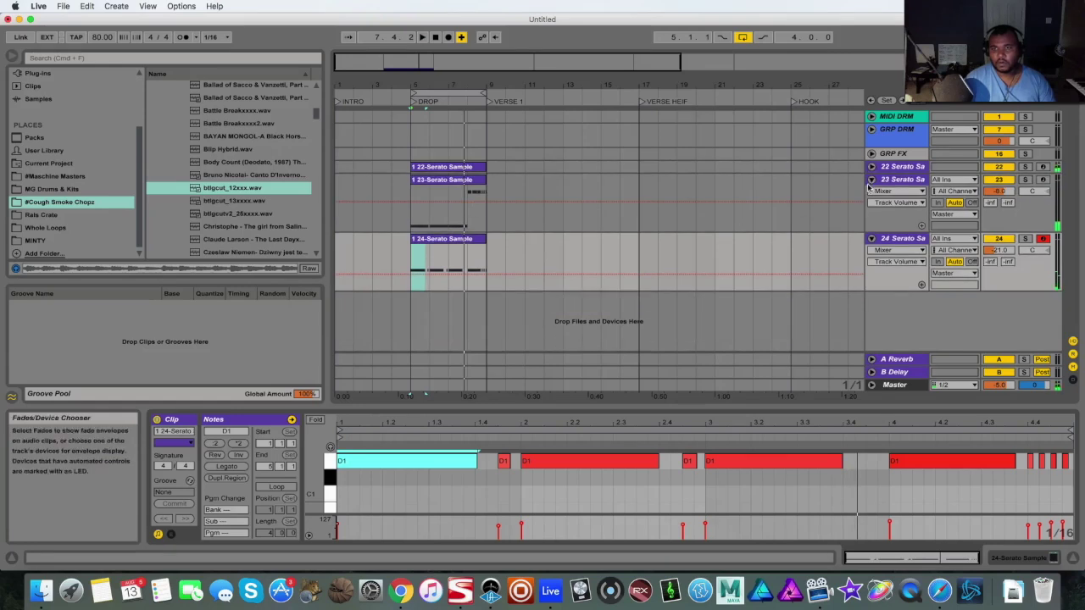
{"action": "left_click", "coordinate": [873, 180]}
{"action": "left_click", "coordinate": [871, 192]}
Step: Insert a new MIDI track below track 24 and colour it purple
{"action": "right_click", "coordinate": [900, 285]}
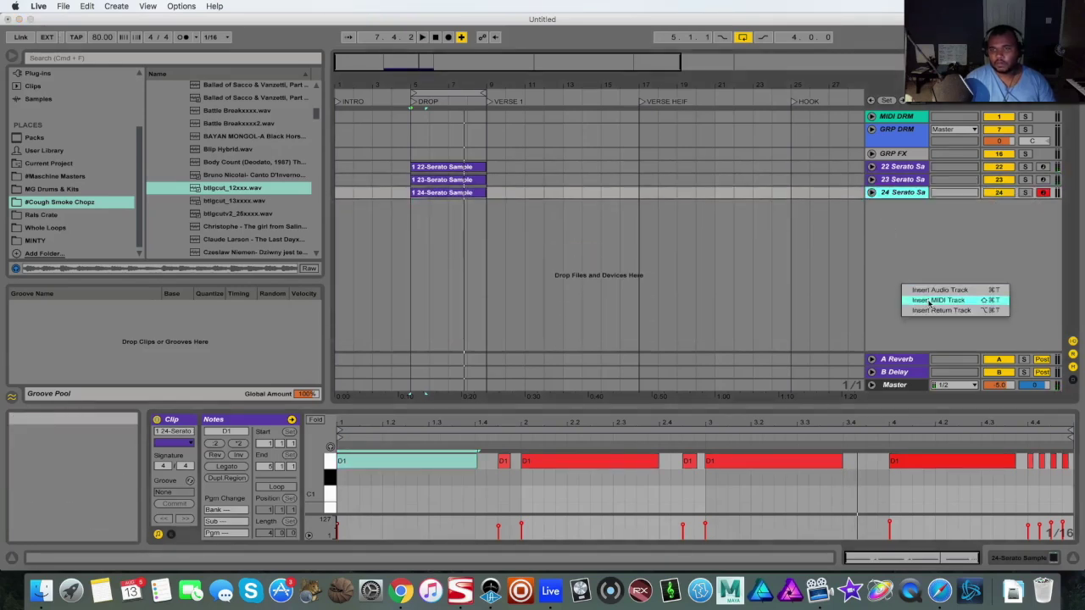
{"action": "left_click", "coordinate": [909, 303]}
{"action": "right_click", "coordinate": [904, 207]}
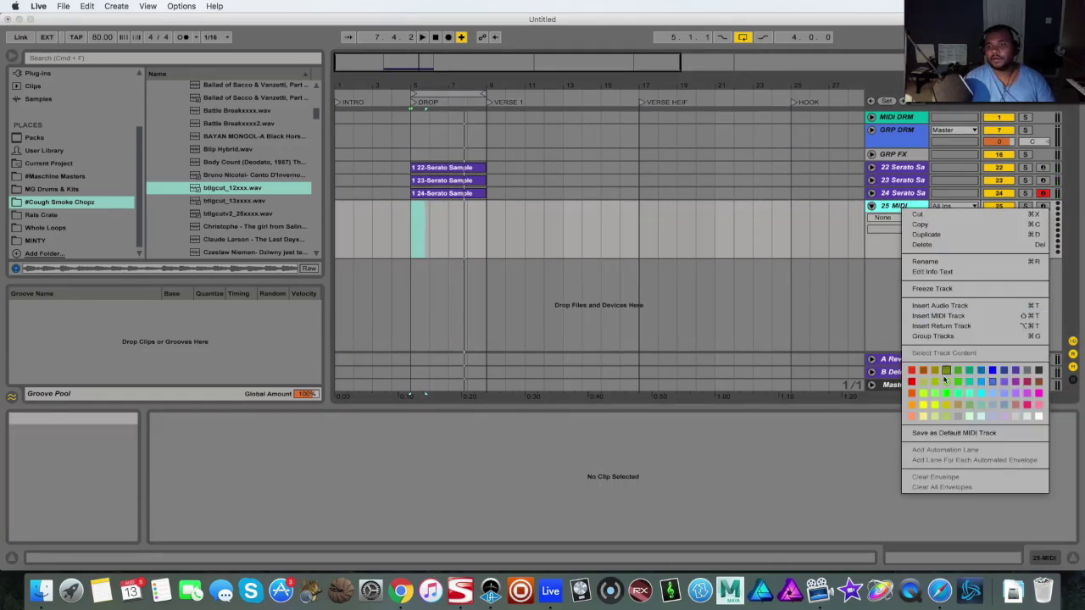
{"action": "left_click", "coordinate": [1017, 370]}
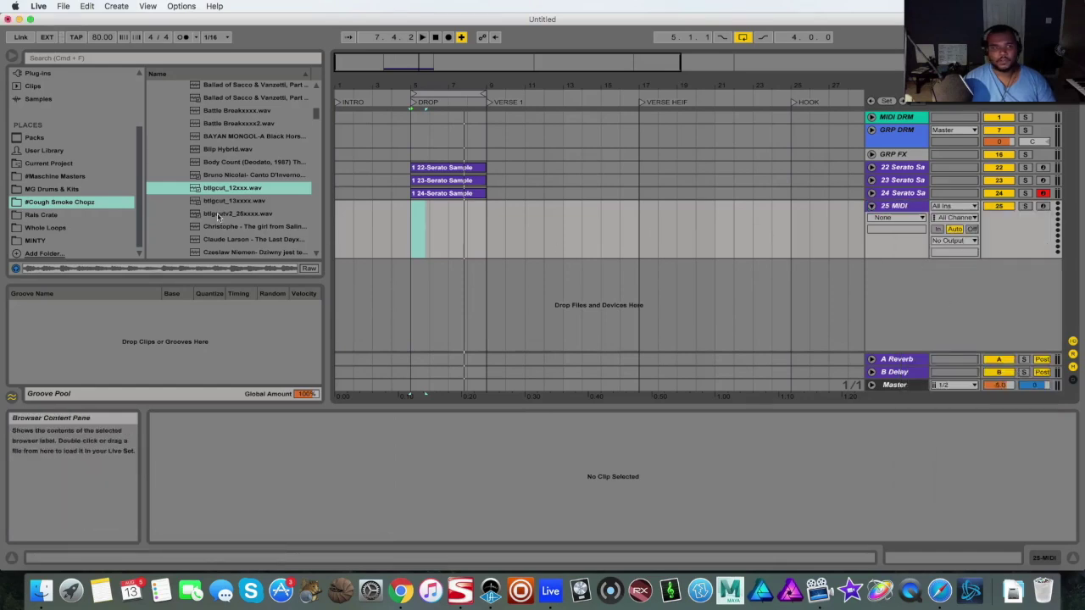
Step: Load the Serato Sample Audio Unit onto the new MIDI track 25
{"action": "scroll", "coordinate": [51, 108], "scroll_direction": "up", "scroll_amount": 2}
{"action": "left_click", "coordinate": [42, 99]}
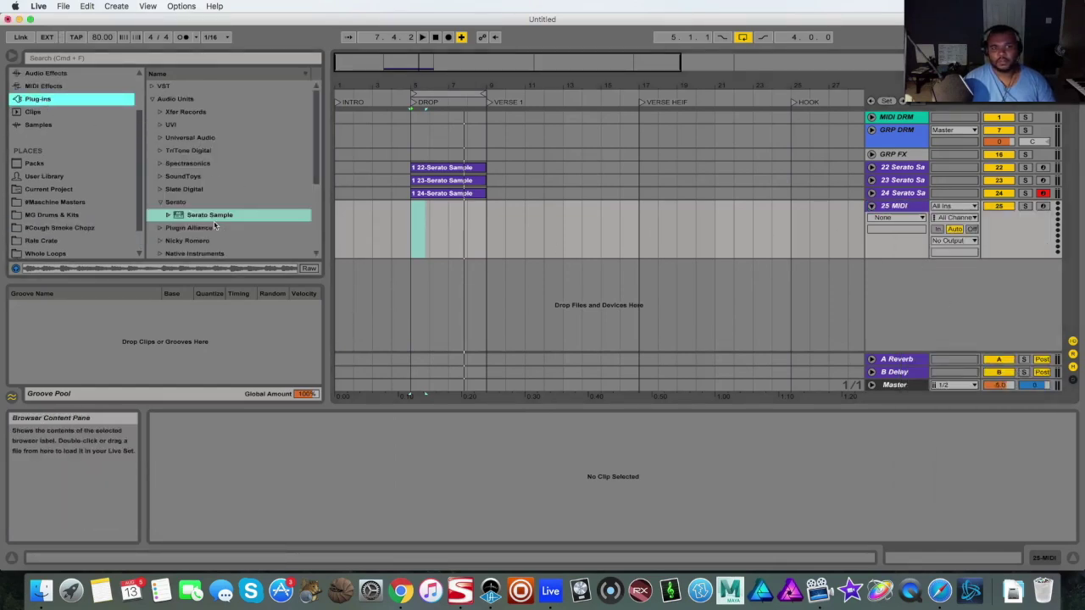
{"action": "left_click_drag", "start_coordinate": [217, 220], "coordinate": [345, 228]}
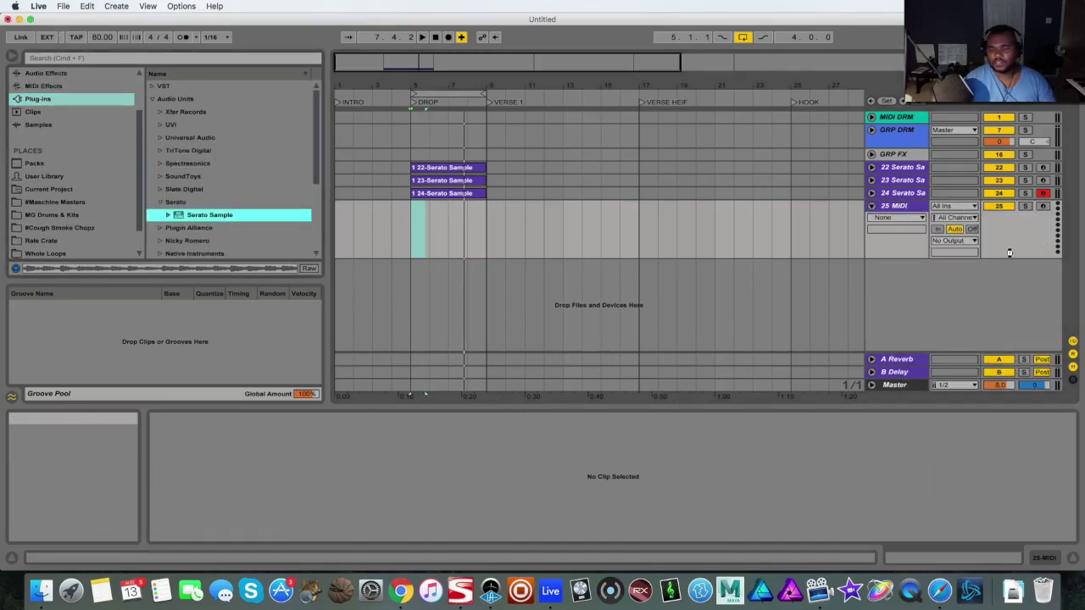
{"action": "left_click_drag", "start_coordinate": [1010, 252], "coordinate": [1010, 252]}
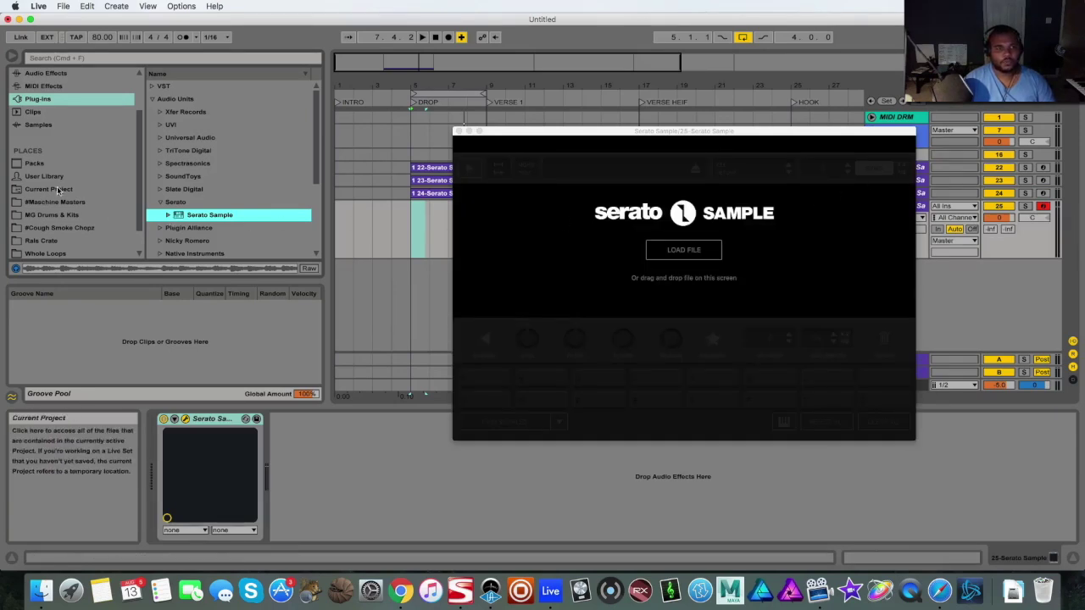
Step: Browse the #Cough Smoke Chopz folder and preview candidate samples for track 25
{"action": "scroll", "coordinate": [58, 190], "scroll_direction": "down", "scroll_amount": 2}
{"action": "scroll", "coordinate": [52, 240], "scroll_direction": "up", "scroll_amount": 2}
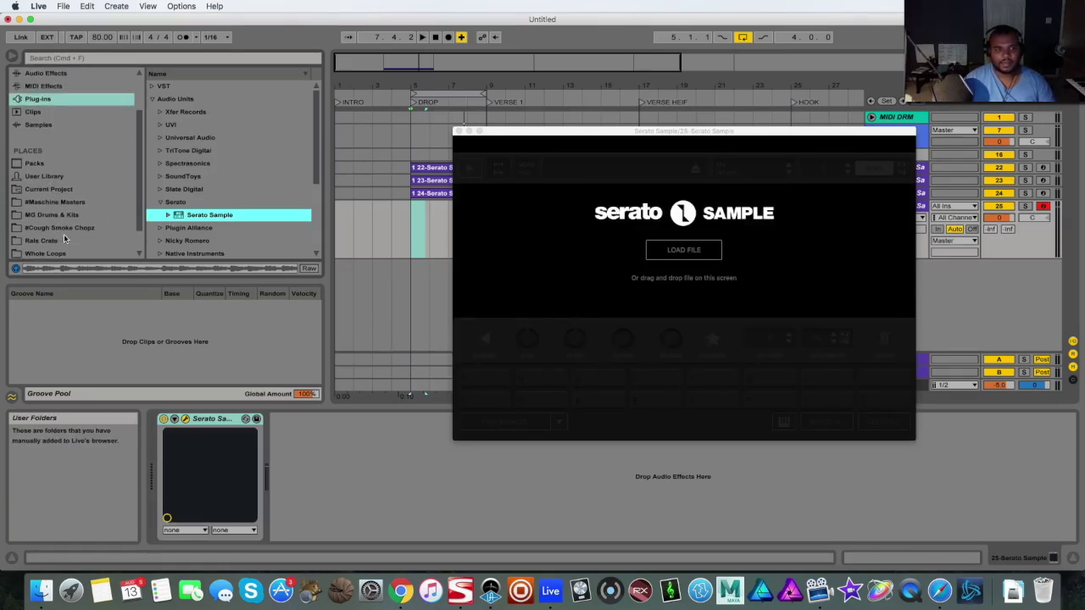
{"action": "left_click", "coordinate": [53, 228]}
{"action": "scroll", "coordinate": [247, 202], "scroll_direction": "down", "scroll_amount": 3}
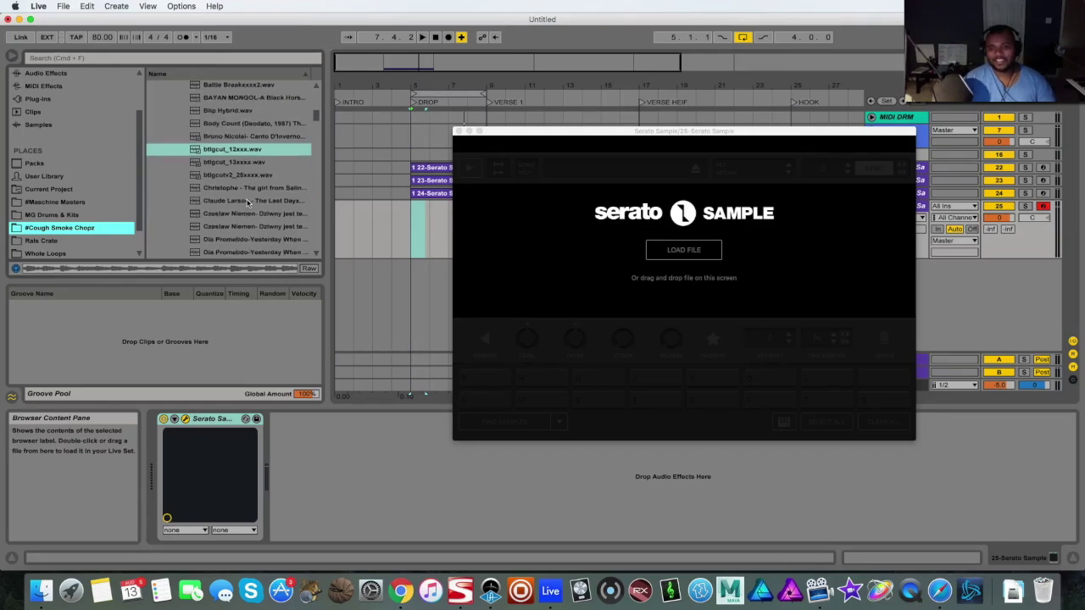
{"action": "scroll", "coordinate": [256, 193], "scroll_direction": "down", "scroll_amount": 3}
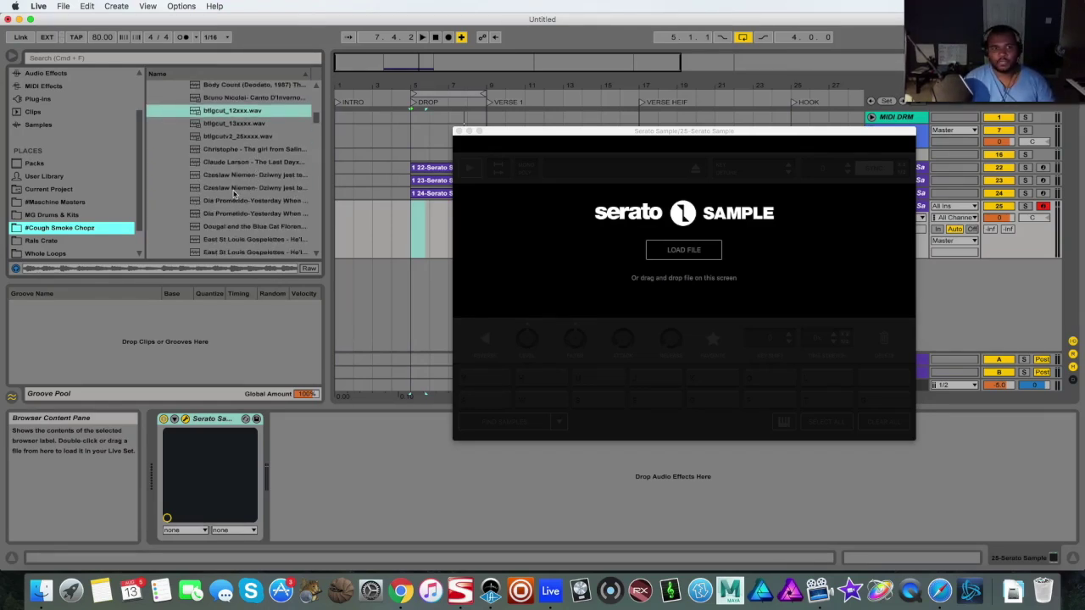
{"action": "left_click", "coordinate": [245, 188]}
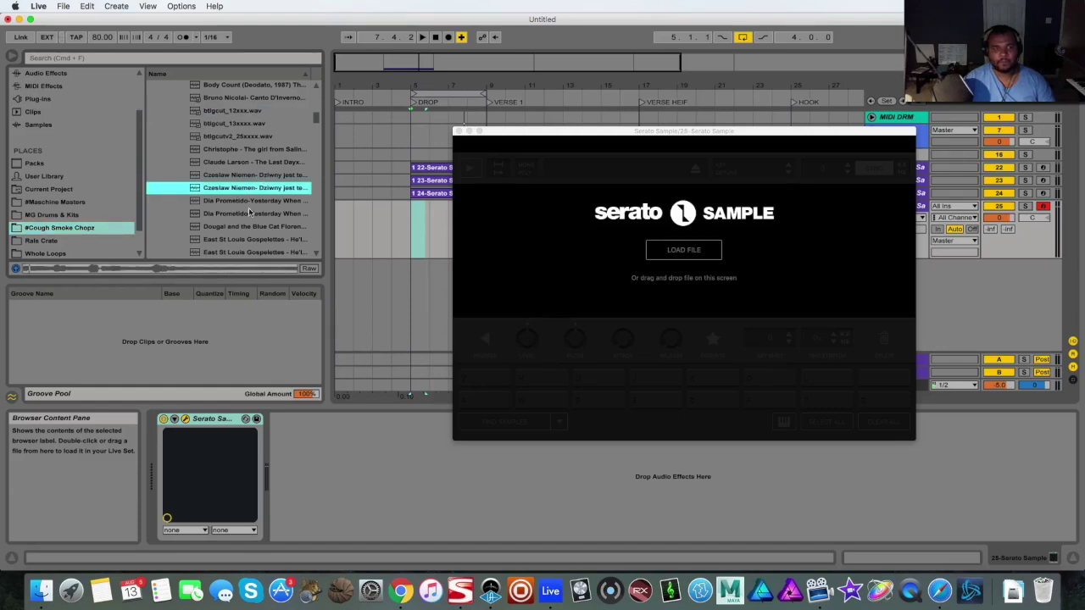
{"action": "scroll", "coordinate": [250, 212], "scroll_direction": "down", "scroll_amount": 3}
{"action": "left_click", "coordinate": [252, 213]}
{"action": "scroll", "coordinate": [265, 215], "scroll_direction": "down", "scroll_amount": 3}
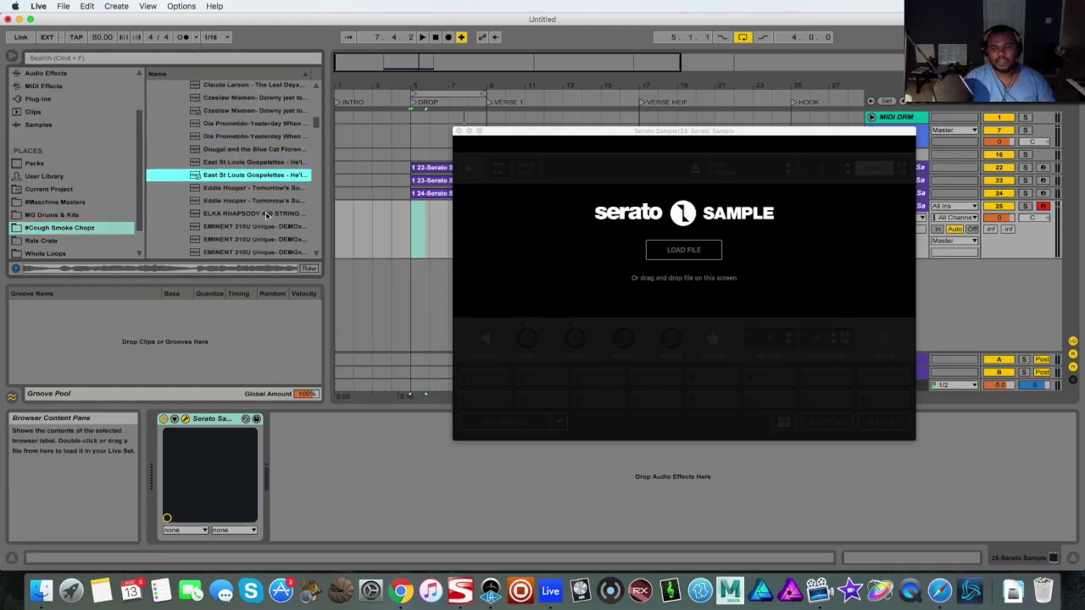
{"action": "scroll", "coordinate": [277, 193], "scroll_direction": "down", "scroll_amount": 2}
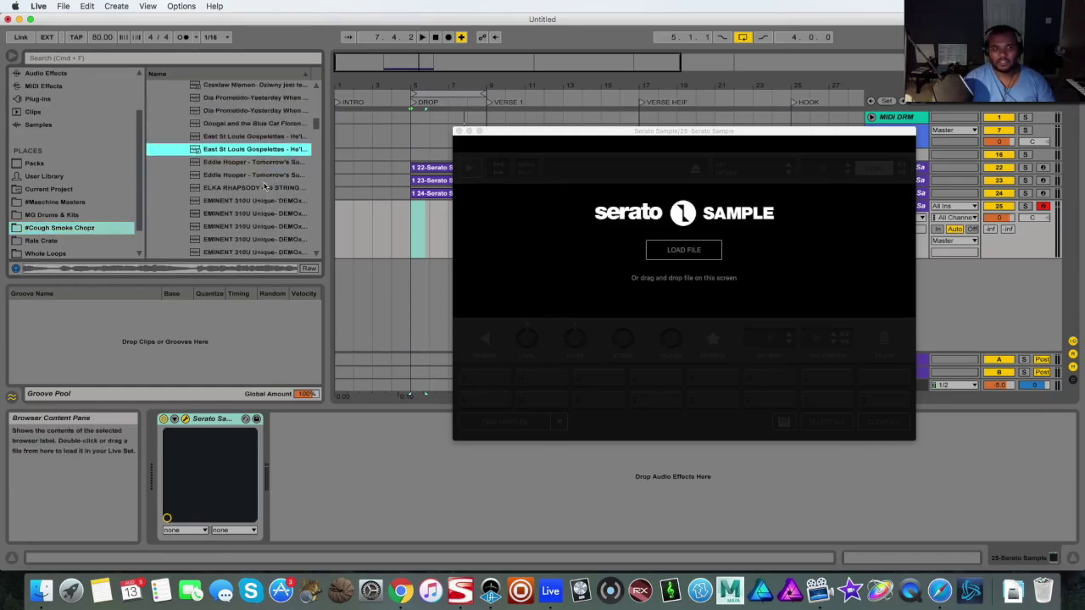
{"action": "scroll", "coordinate": [255, 194], "scroll_direction": "down", "scroll_amount": 3}
{"action": "scroll", "coordinate": [256, 194], "scroll_direction": "down", "scroll_amount": 3}
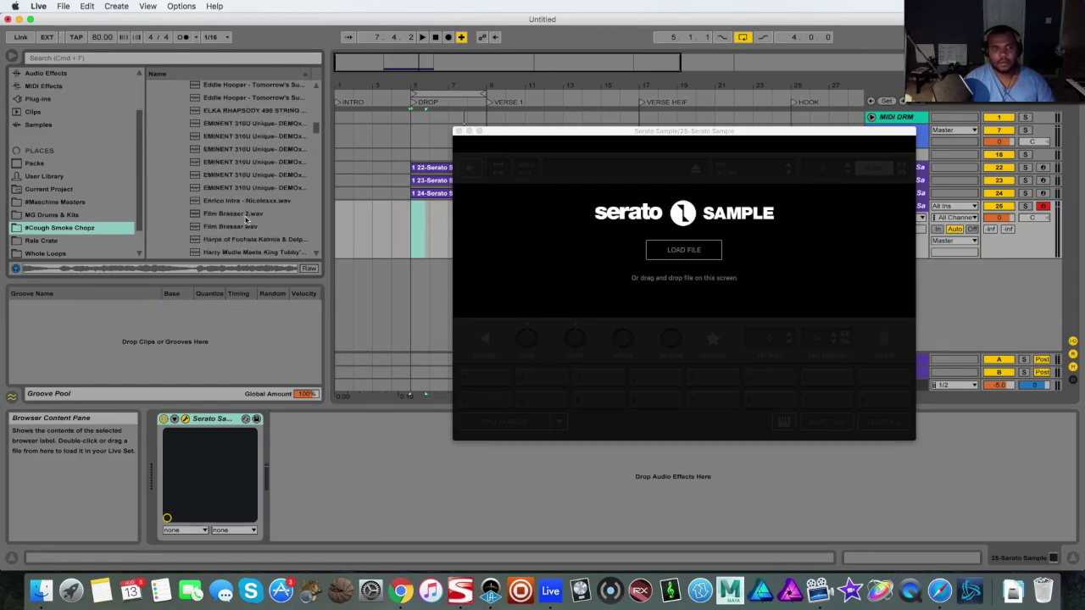
Step: Load Film Brasser 2.wav into the Serato Sample of track 25 and shift its key by -3 to Am
{"action": "left_click", "coordinate": [246, 217]}
{"action": "scroll", "coordinate": [259, 200], "scroll_direction": "down", "scroll_amount": 3}
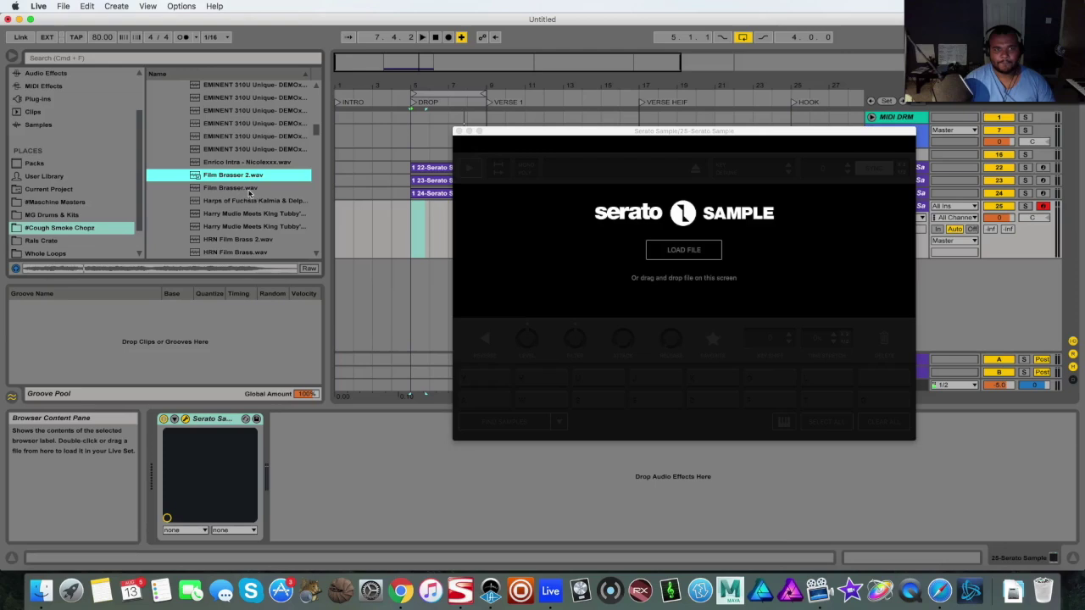
{"action": "left_click_drag", "start_coordinate": [232, 177], "coordinate": [645, 282]}
{"action": "left_click", "coordinate": [788, 173]}
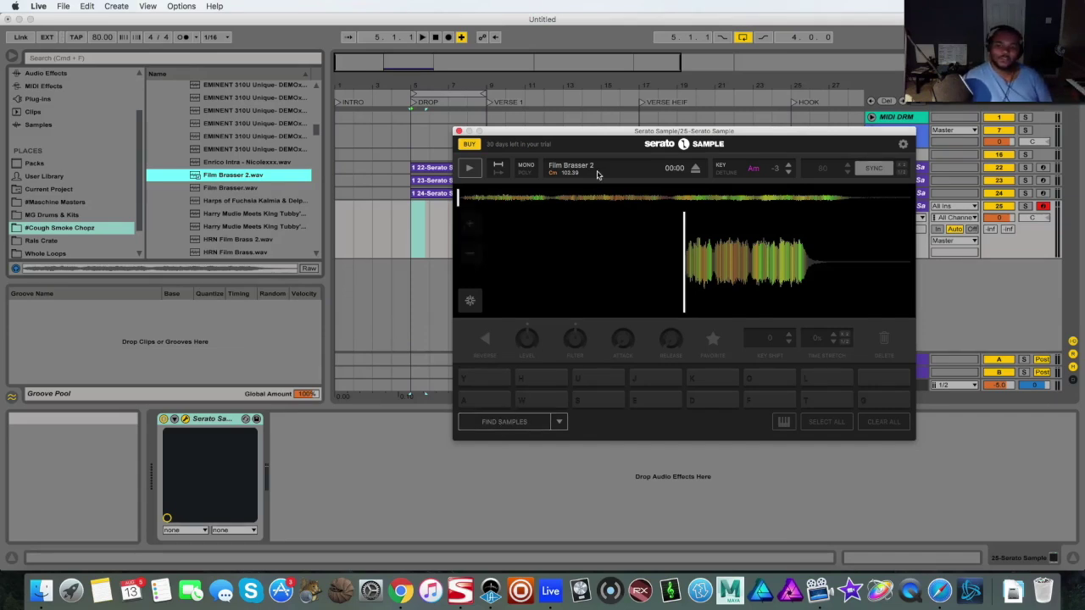
Step: Assign the very start of Film Brasser 2 to pad A and play it up to the second chord
{"action": "left_click", "coordinate": [559, 422]}
{"action": "left_click", "coordinate": [514, 407]}
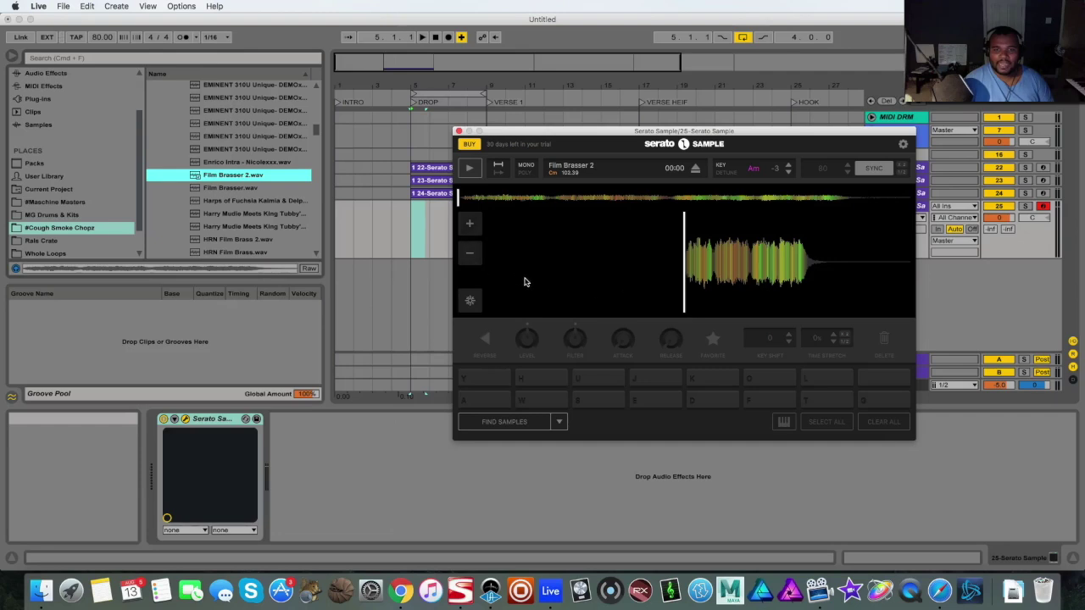
{"action": "left_click", "coordinate": [484, 407]}
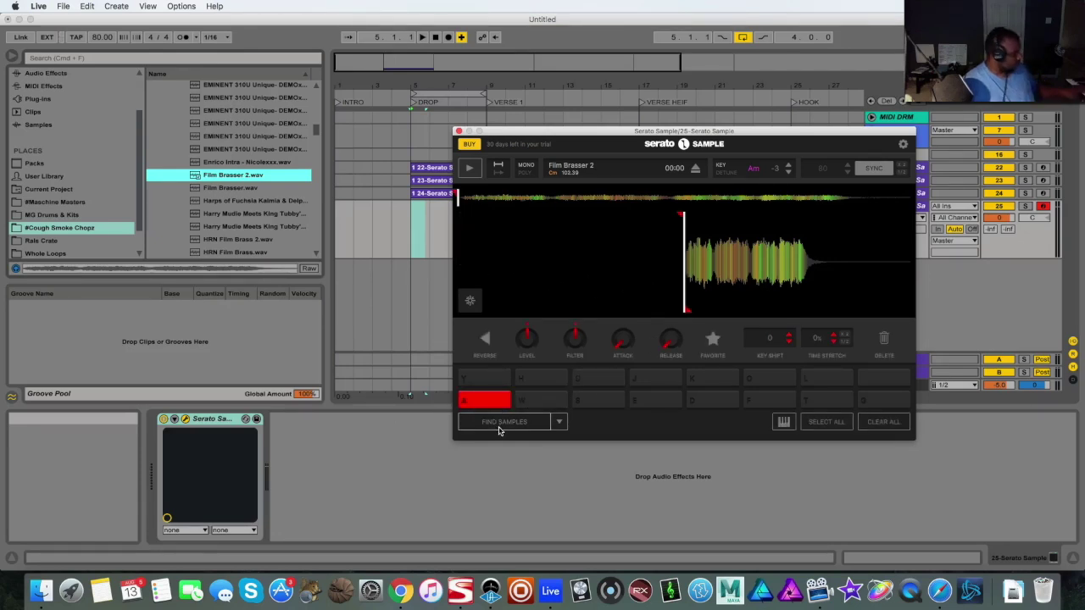
{"action": "key", "text": "space"}
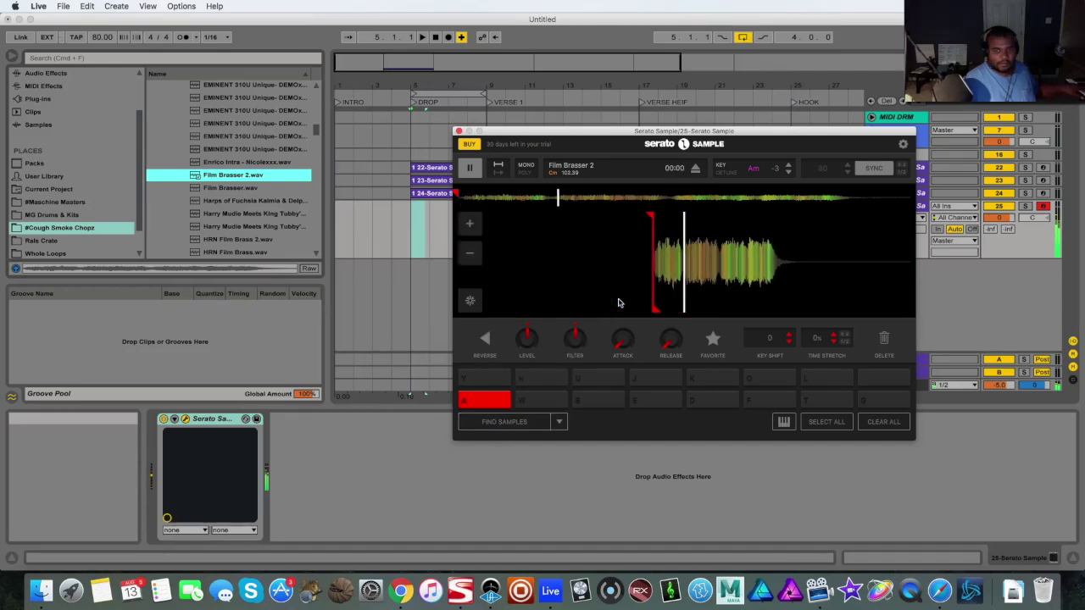
{"action": "key", "text": "space"}
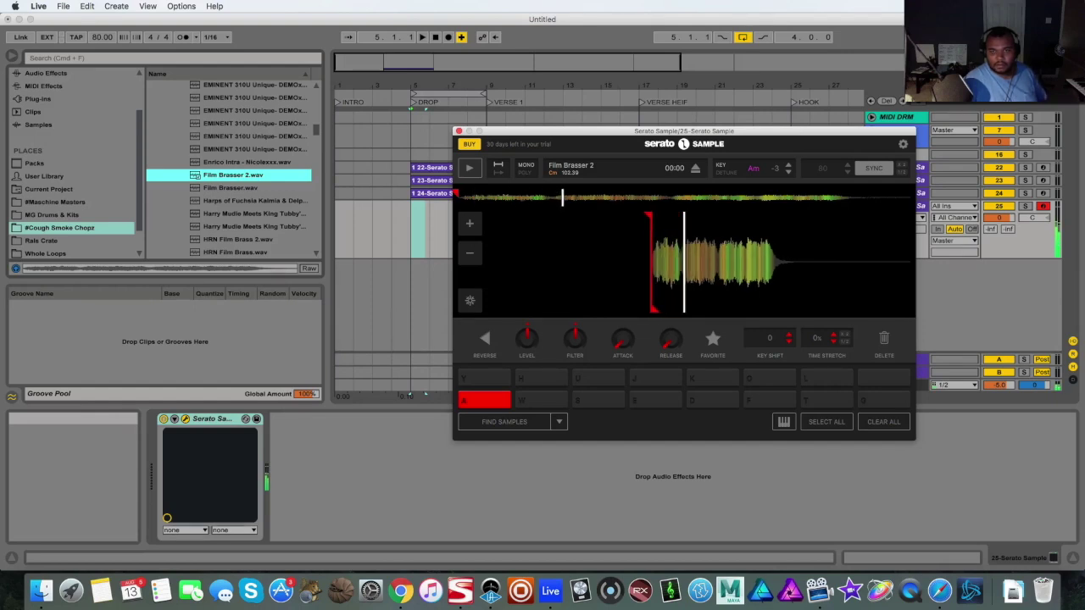
Step: Assign the second and third chords of the sample to pads W and S and audition them
{"action": "left_click", "coordinate": [547, 397]}
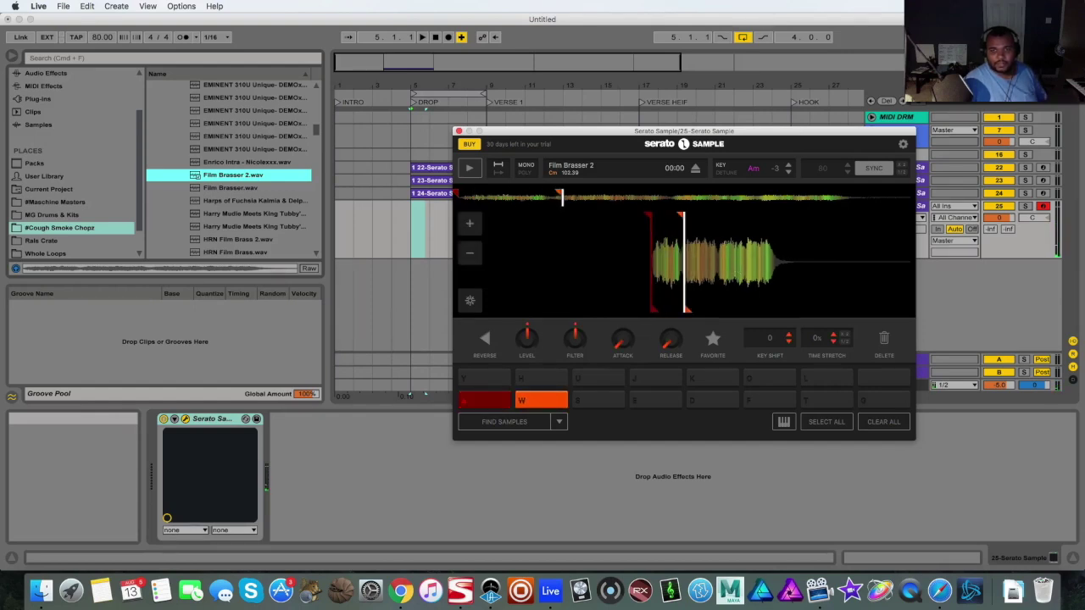
{"action": "left_click", "coordinate": [591, 402]}
{"action": "key", "text": "w"}
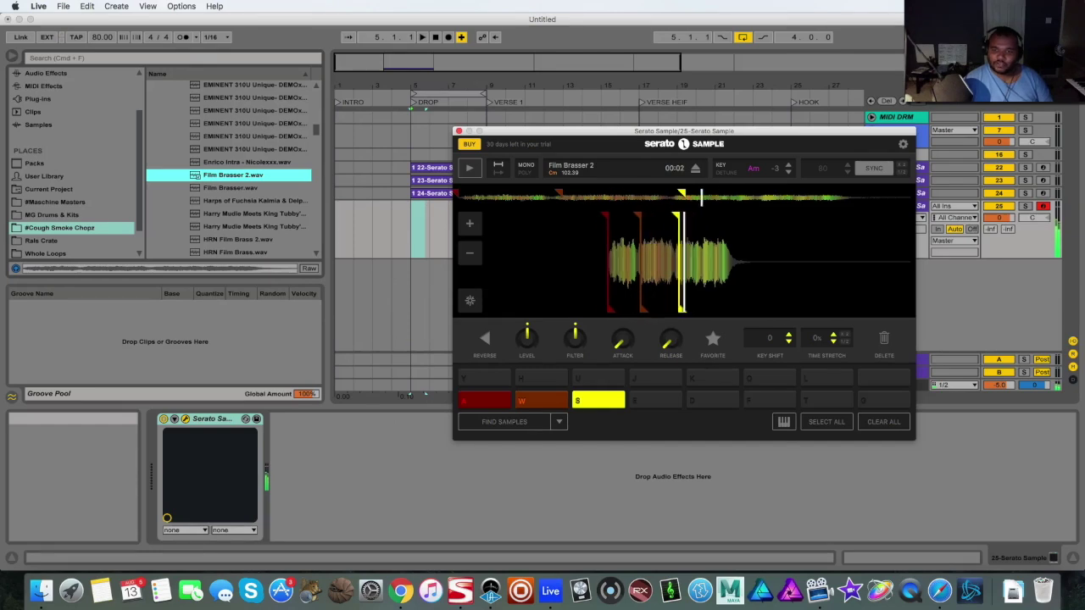
Step: Locate the next chop point in the waveform after pad S and assign it to pad E
{"action": "left_click", "coordinate": [469, 224]}
{"action": "left_click", "coordinate": [469, 224]}
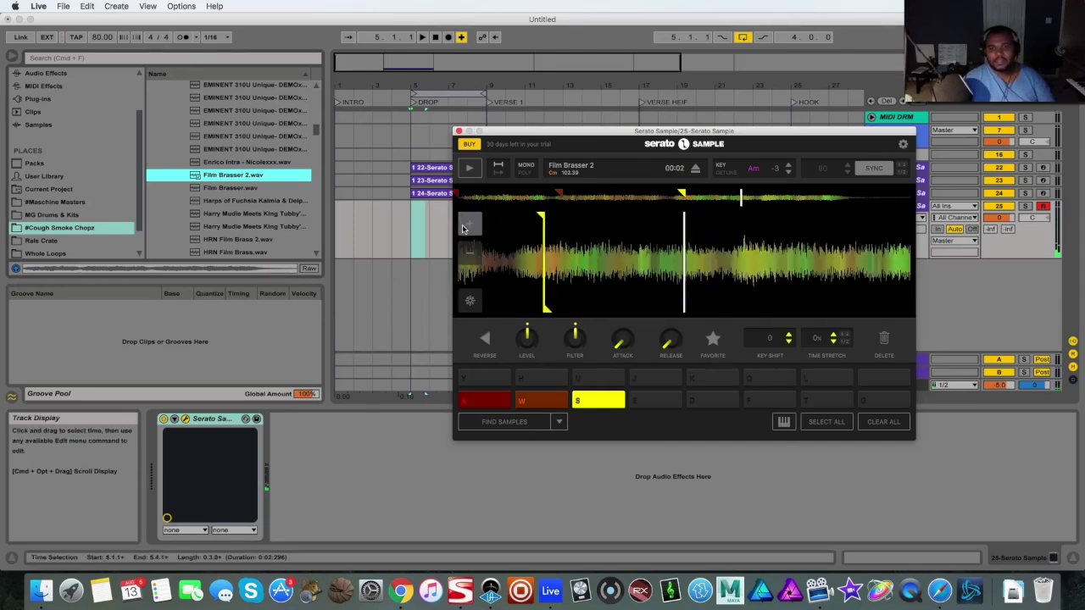
{"action": "left_click", "coordinate": [472, 255]}
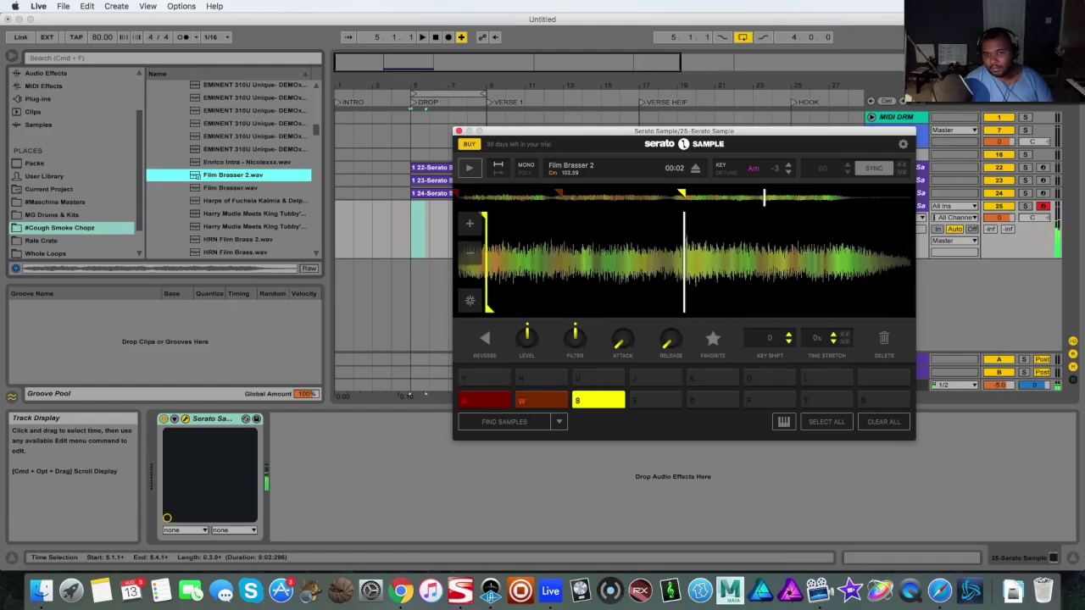
{"action": "left_click", "coordinate": [648, 404]}
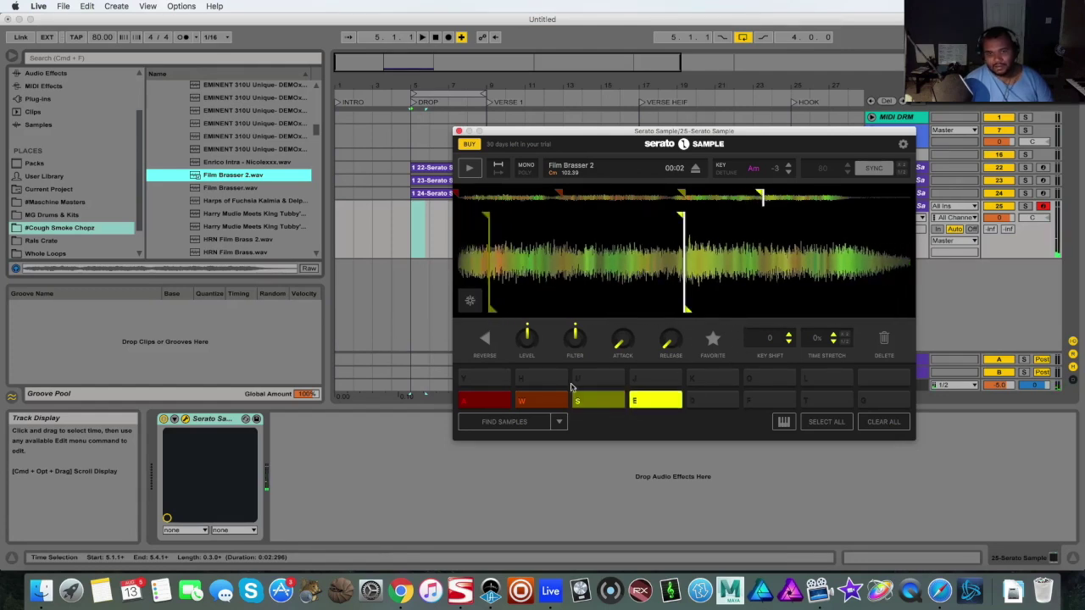
Step: Scrub back through the Film Brasser 2 waveform to check the chop points and audition pad A
{"action": "left_click_drag", "start_coordinate": [594, 275], "coordinate": [992, 276]}
{"action": "mouse_move", "coordinate": [704, 277]}
{"action": "left_mouse_down"}
{"action": "mouse_move", "coordinate": [787, 276]}
{"action": "mouse_move", "coordinate": [720, 270]}
{"action": "left_mouse_up"}
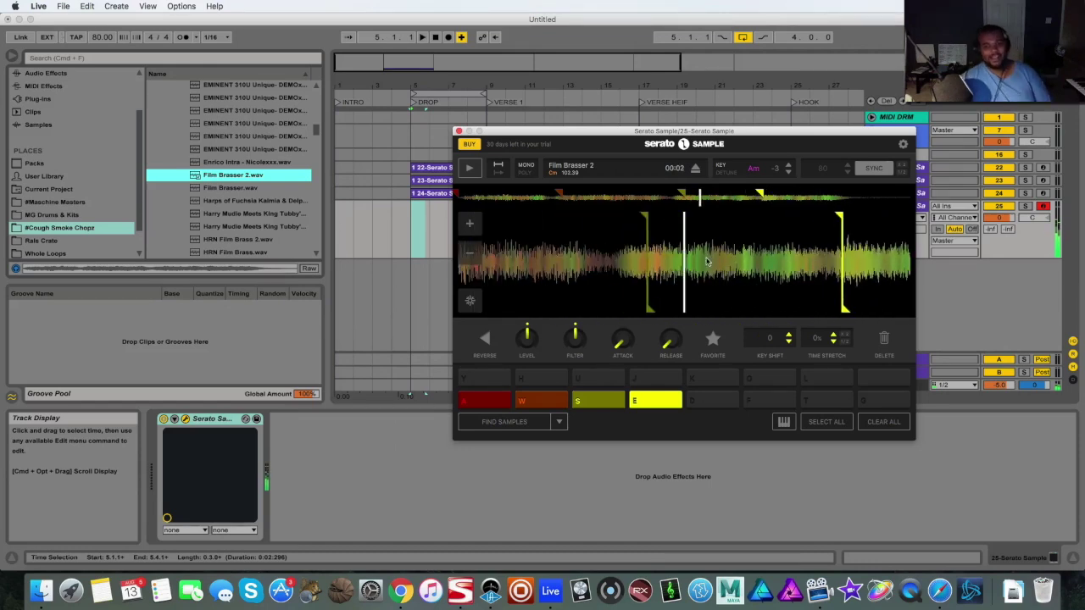
{"action": "left_click", "coordinate": [464, 257]}
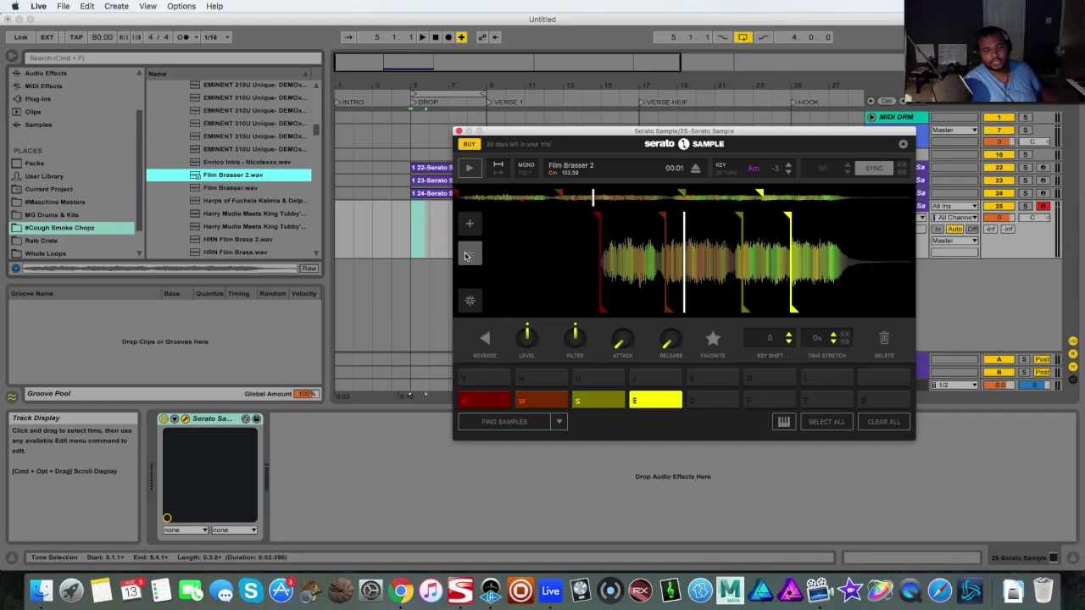
{"action": "key", "text": "a"}
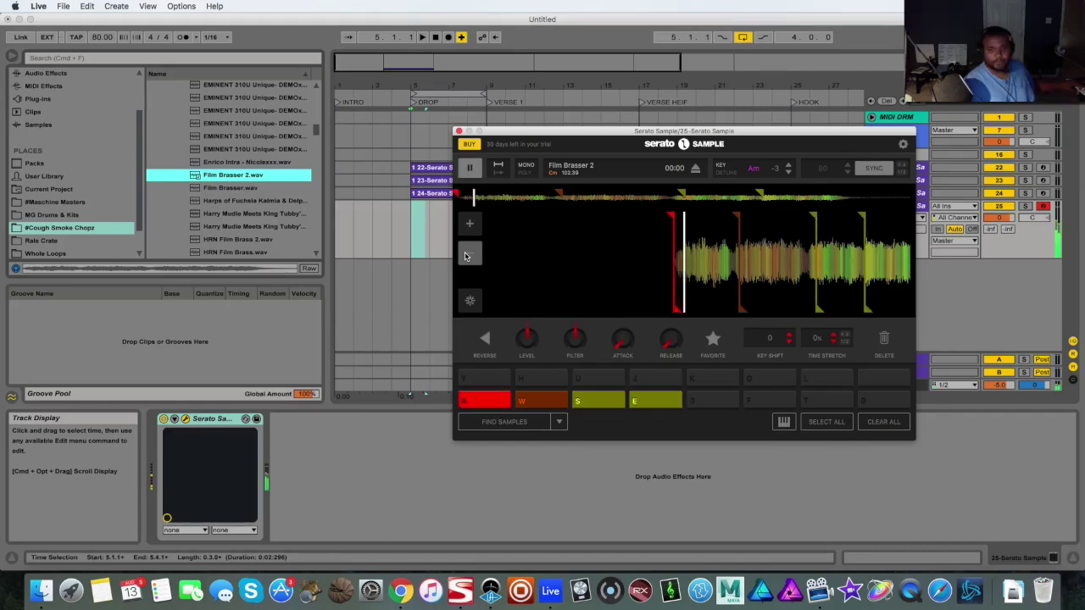
Step: Audition the Film Brasser 2 chops on pads W, S and D against the playing beat, then close the sampler window
{"action": "key", "text": "w"}
{"action": "key", "text": "s"}
{"action": "key", "text": "d"}
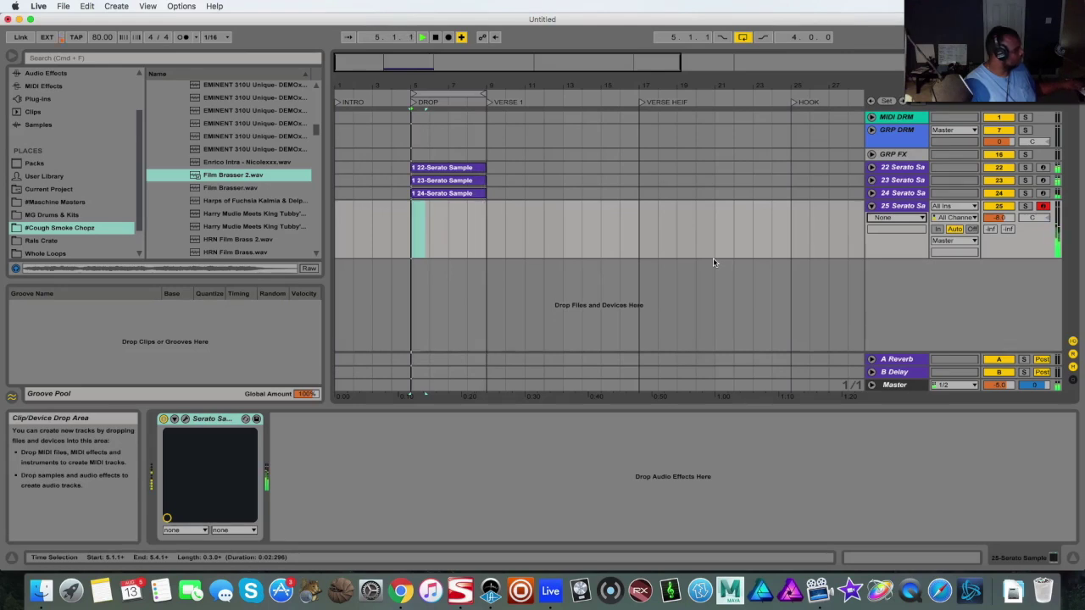
{"action": "left_click", "coordinate": [456, 170]}
Step: Record the Film Brasser 2 chop pattern on track 25 from bar 5 across the four-bar DROP loop
{"action": "left_click", "coordinate": [435, 38]}
{"action": "left_click", "coordinate": [412, 211]}
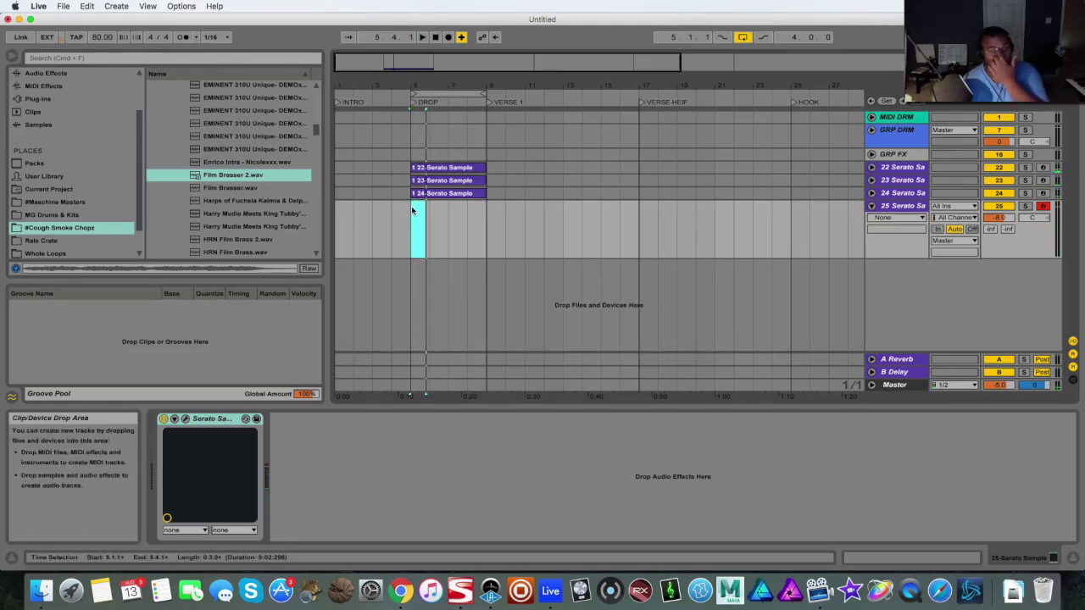
{"action": "left_click", "coordinate": [412, 211]}
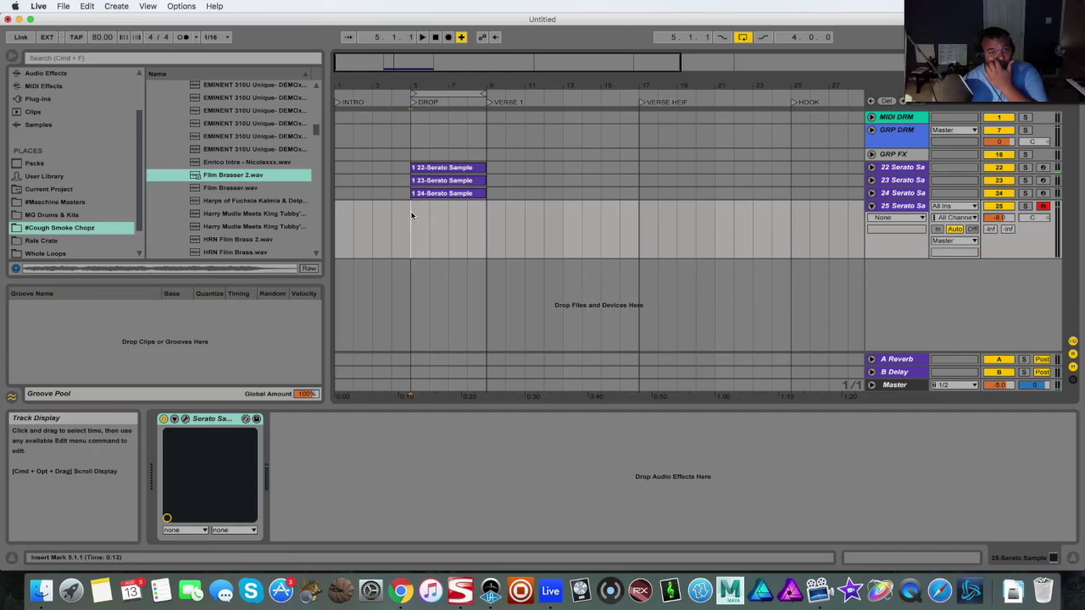
{"action": "left_click", "coordinate": [449, 39]}
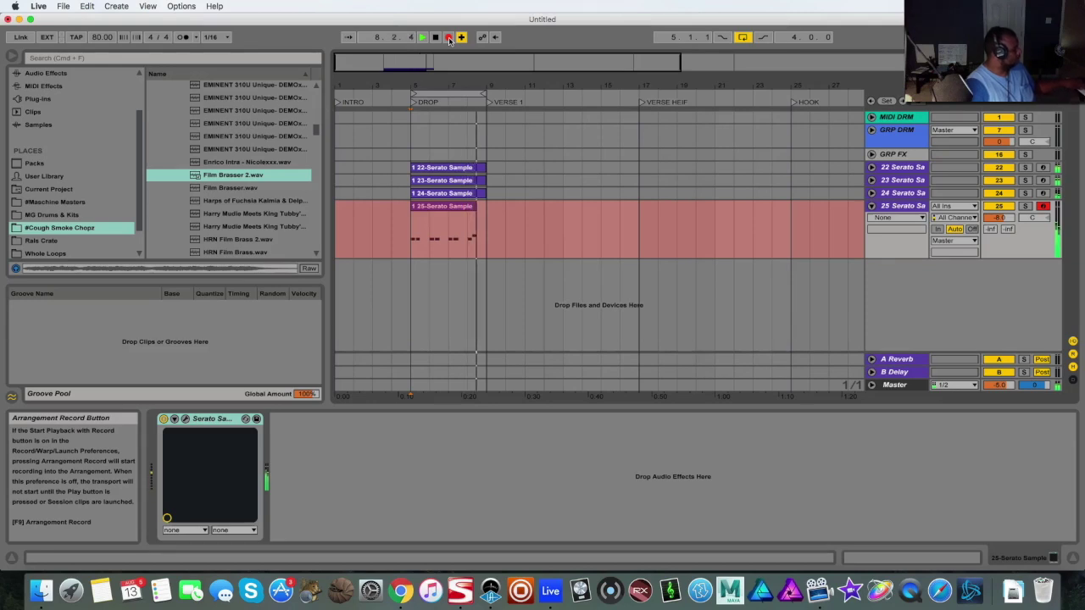
{"action": "left_click", "coordinate": [451, 40]}
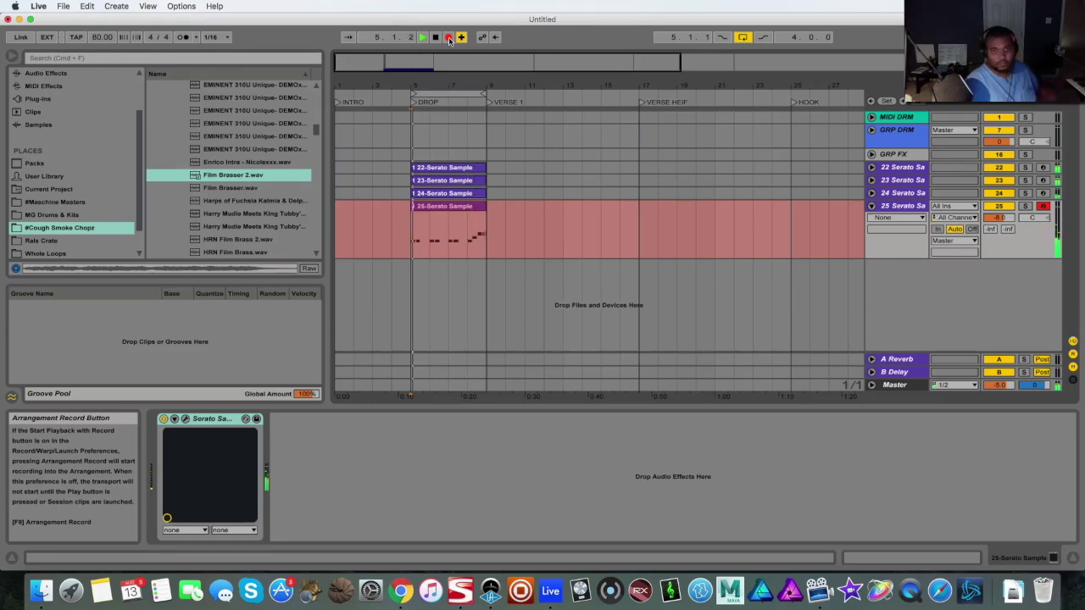
Step: Insert a new MIDI track after track 25, colour it purple like the other sample tracks and arm it for recording
{"action": "key", "text": "Tab"}
{"action": "right_click", "coordinate": [678, 72]}
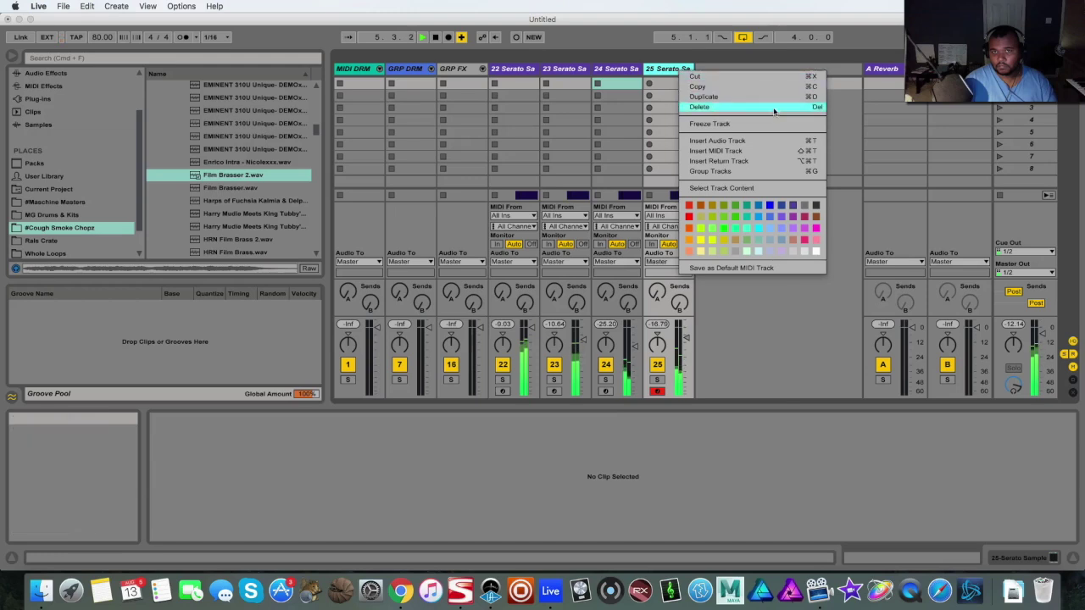
{"action": "left_click", "coordinate": [763, 156]}
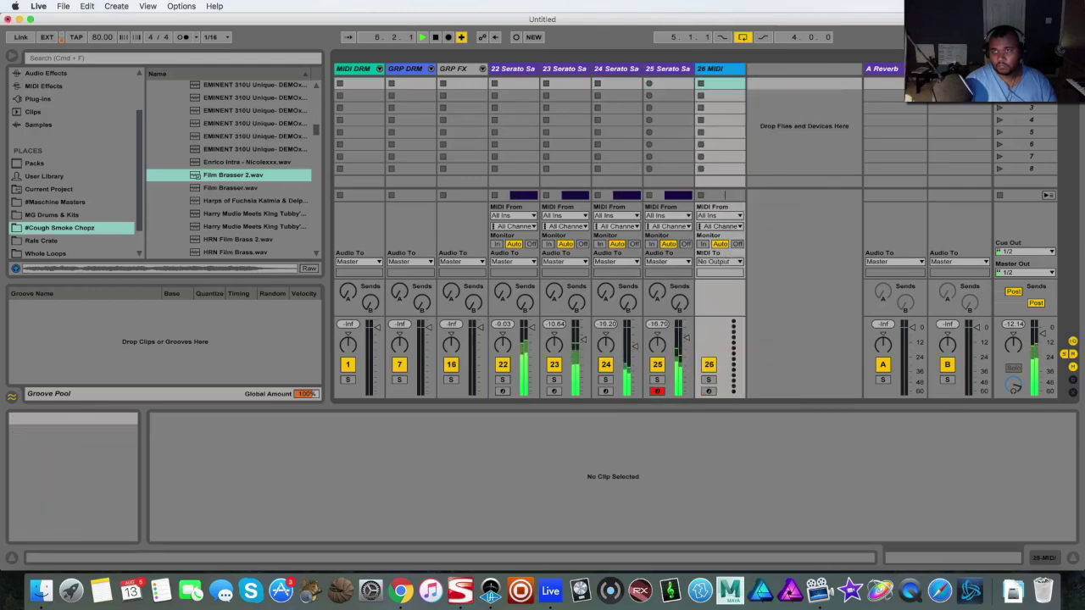
{"action": "key", "text": "Tab"}
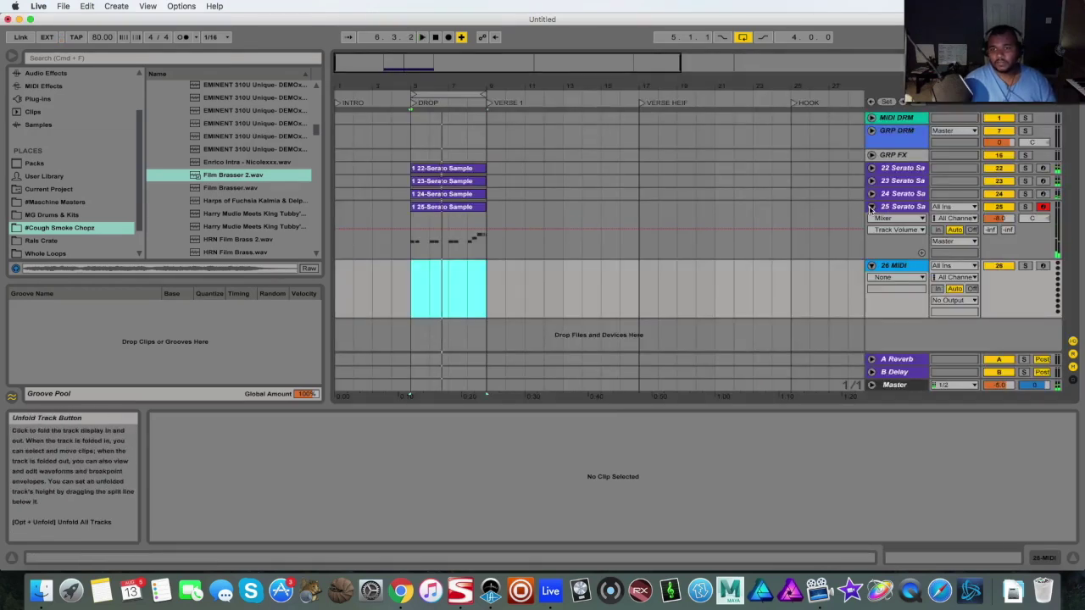
{"action": "left_click", "coordinate": [871, 206]}
{"action": "right_click", "coordinate": [901, 220]}
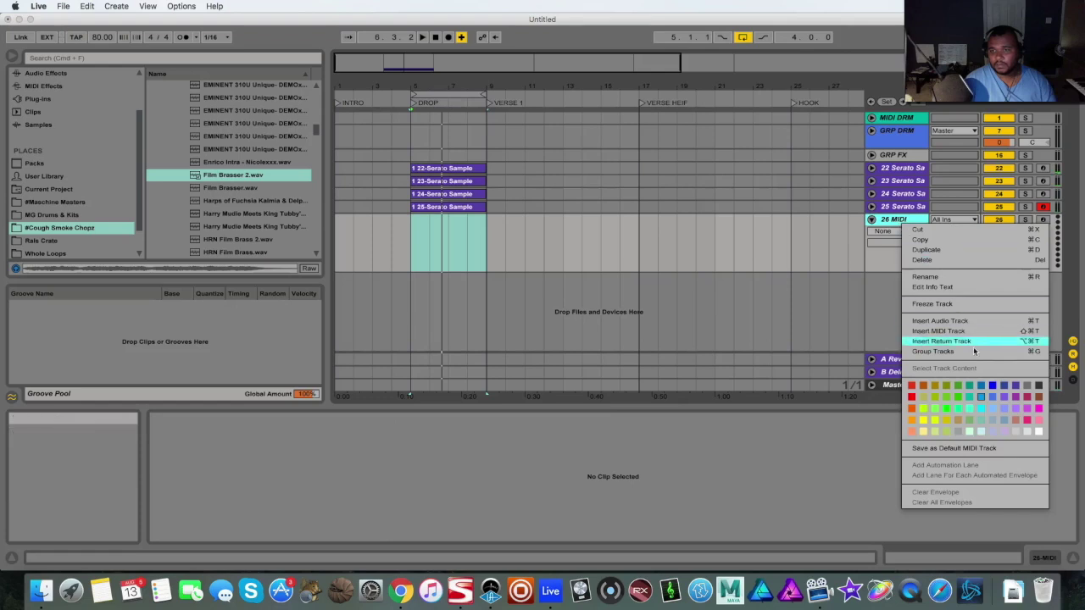
{"action": "left_click", "coordinate": [1015, 387]}
{"action": "left_click", "coordinate": [1045, 221]}
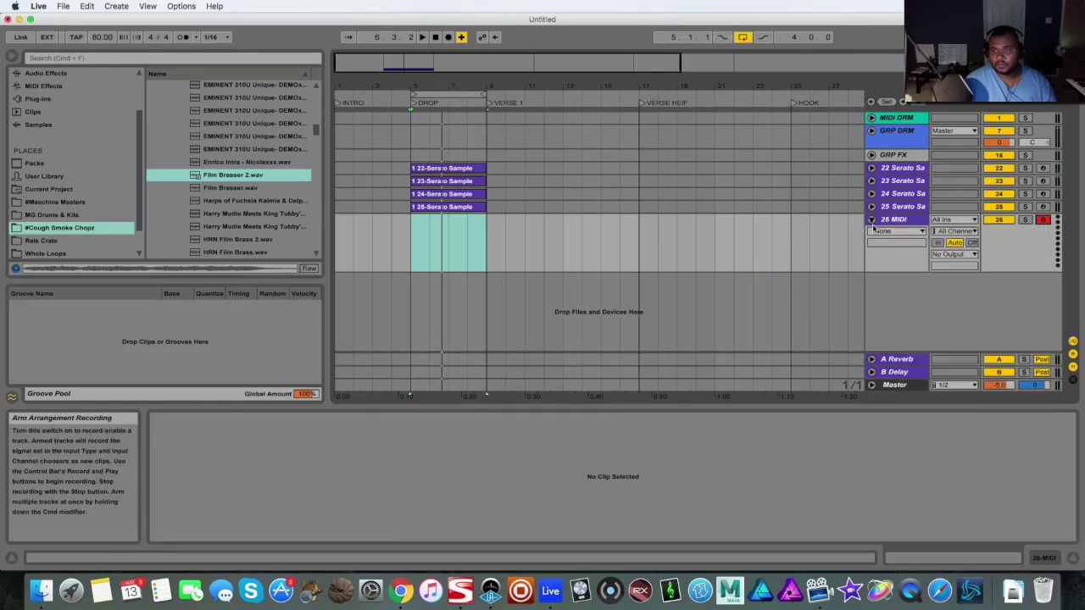
Step: Add Serato Sample to track 26 and load Candyman3.wav from the #Cough Smoke Chopz folder into it
{"action": "left_click", "coordinate": [900, 220]}
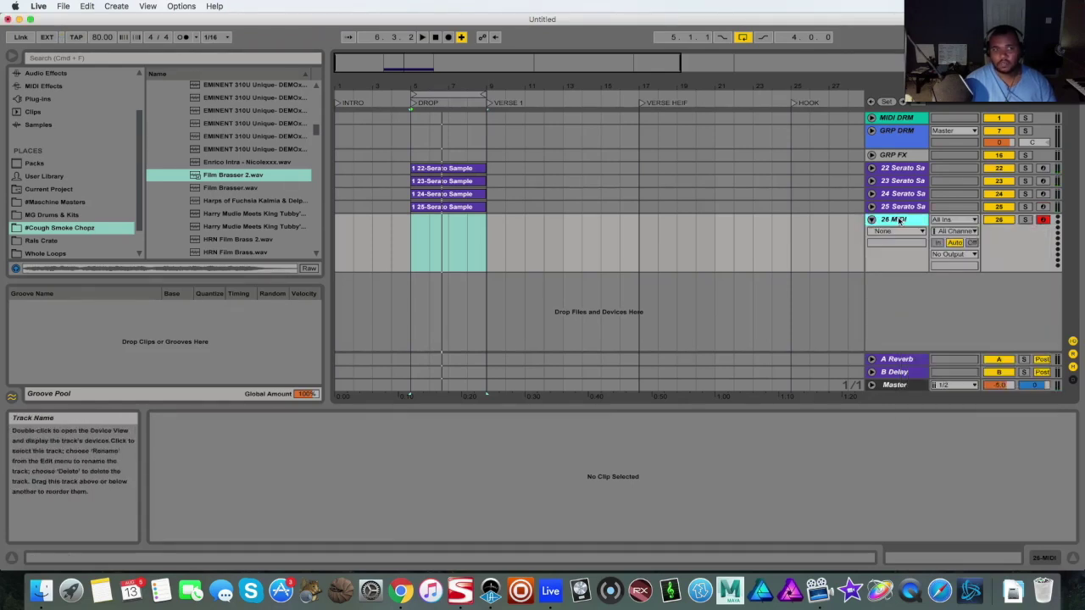
{"action": "left_click", "coordinate": [267, 177]}
{"action": "scroll", "coordinate": [267, 178], "scroll_direction": "up", "scroll_amount": 2}
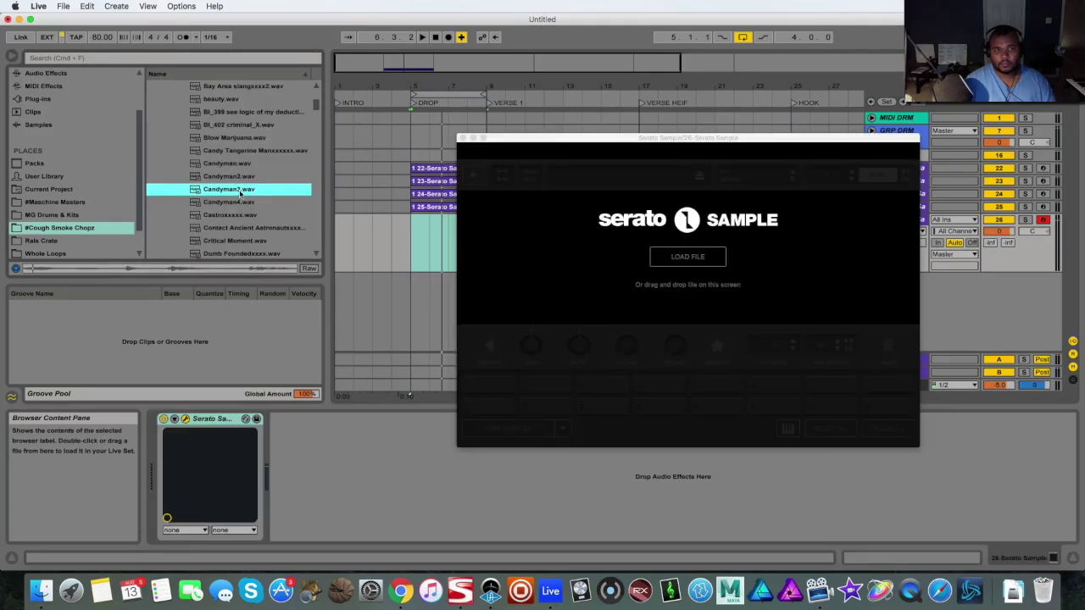
{"action": "left_click_drag", "start_coordinate": [240, 193], "coordinate": [625, 243]}
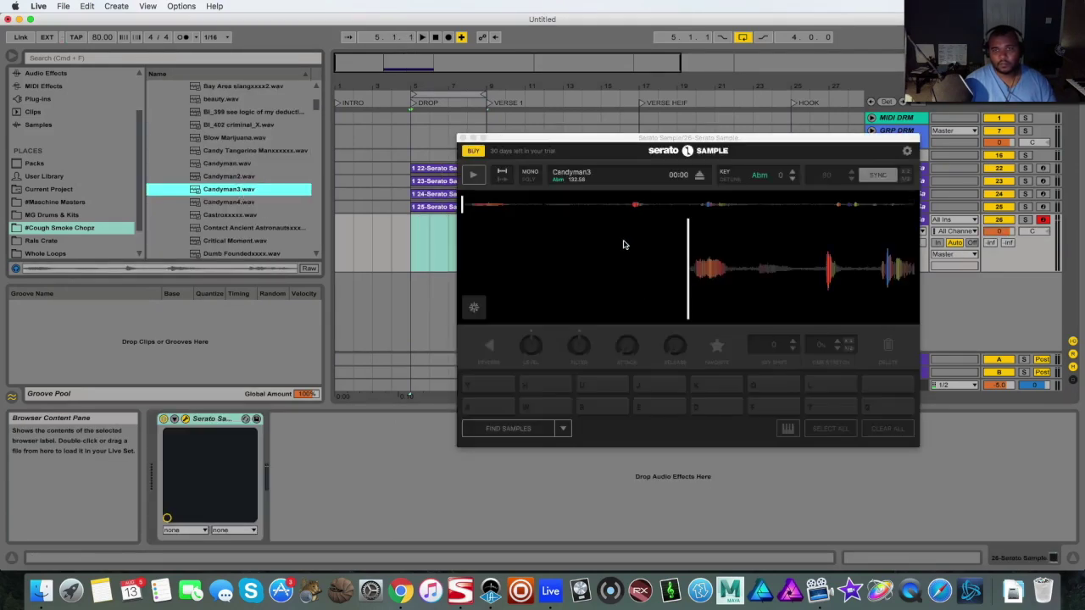
Step: Shift Candyman3's key by +1 to Am, slice it automatically onto the pads with Find Samples, and start the beat playing
{"action": "left_click", "coordinate": [793, 179]}
{"action": "left_click", "coordinate": [793, 173]}
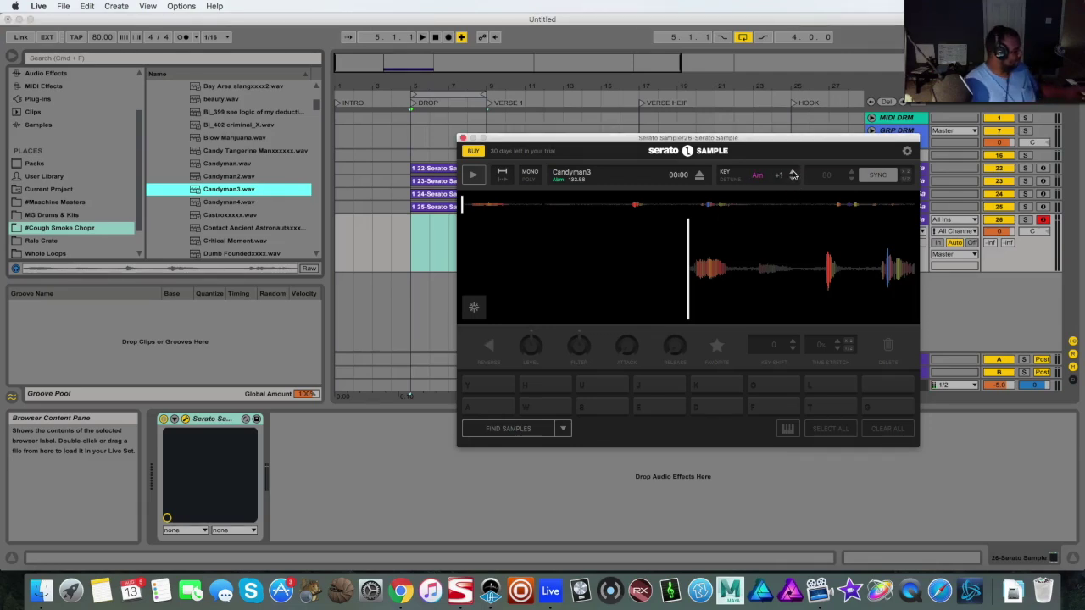
{"action": "left_click", "coordinate": [525, 434]}
{"action": "key", "text": "space"}
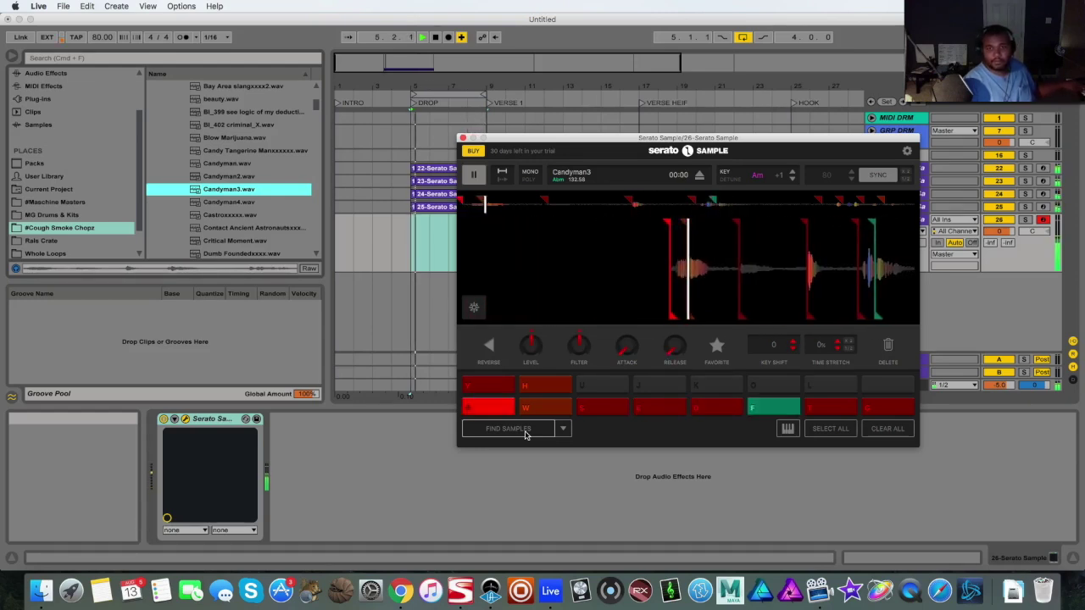
Step: Record a Candyman3 pattern on track 26 over the DROP loop, alternating pads A and E and finishing on pad D
{"action": "left_click", "coordinate": [449, 37]}
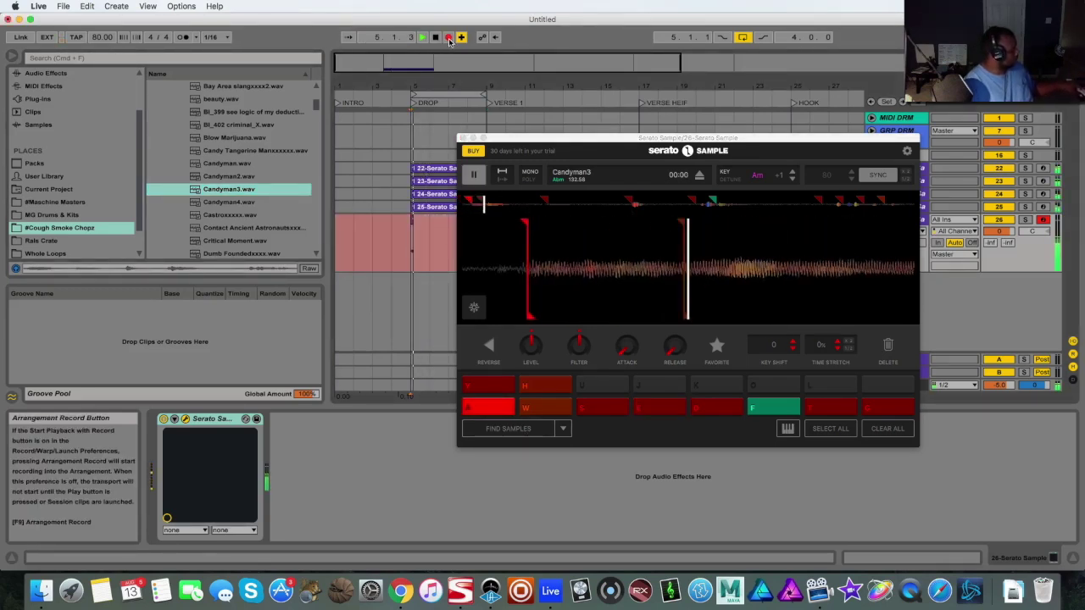
{"action": "key", "text": "e"}
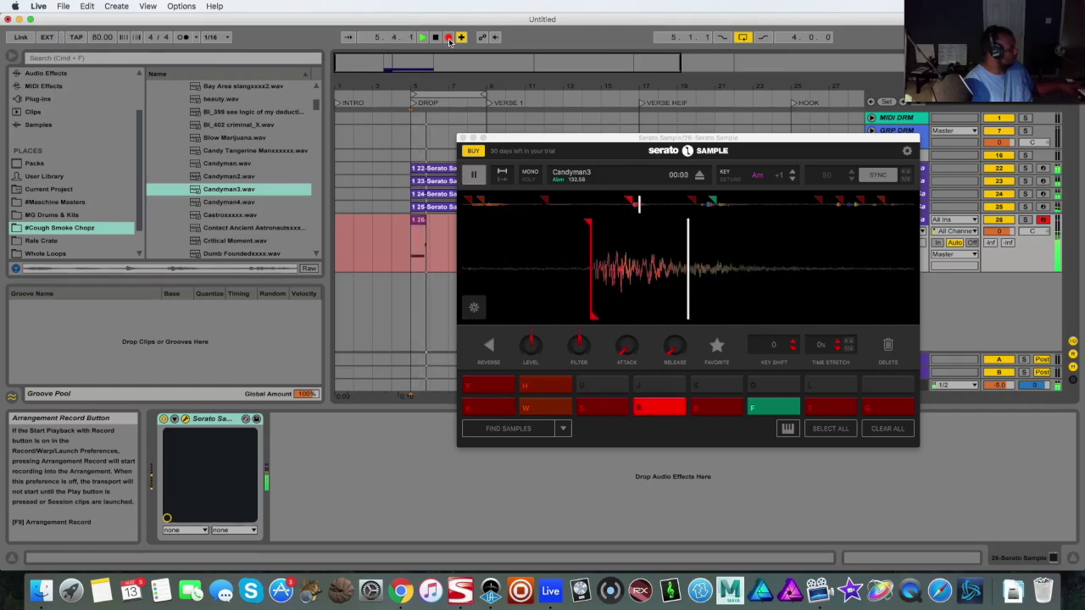
{"action": "key", "text": "a"}
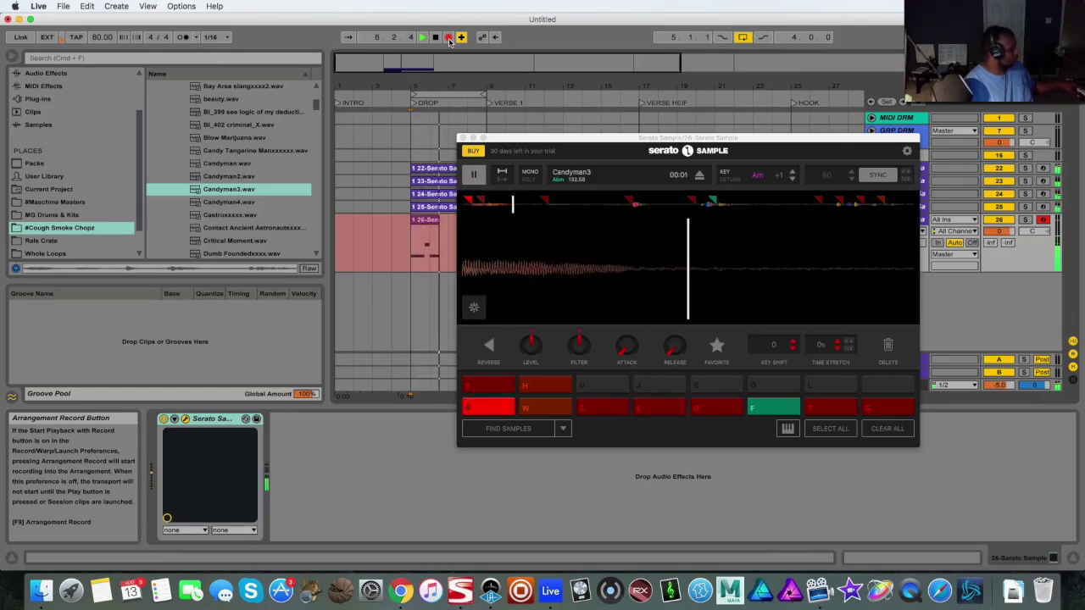
{"action": "key", "text": "e"}
{"action": "key", "text": "a"}
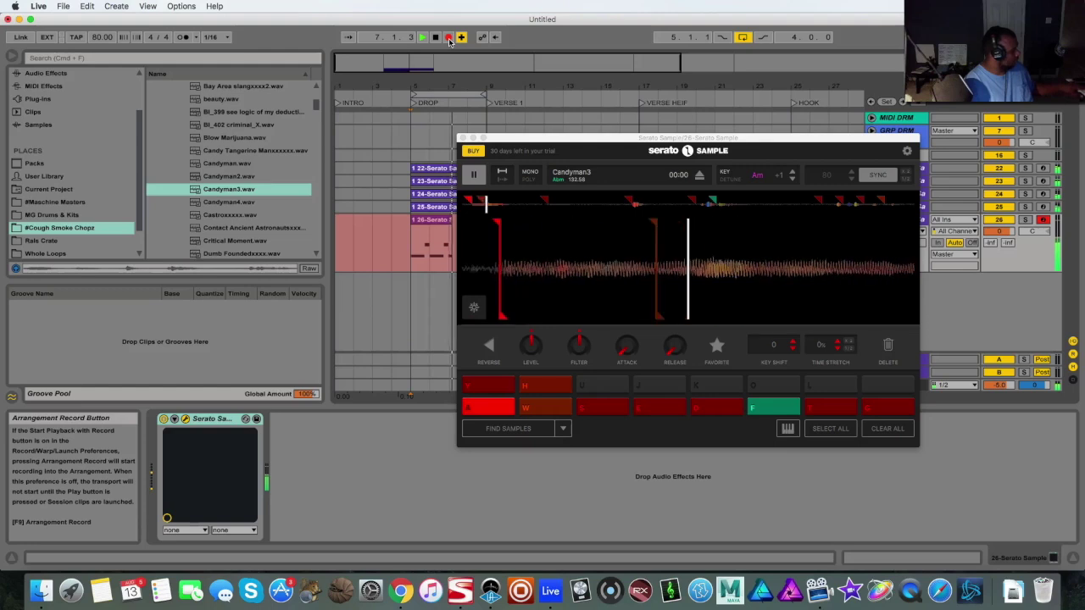
{"action": "key", "text": "e"}
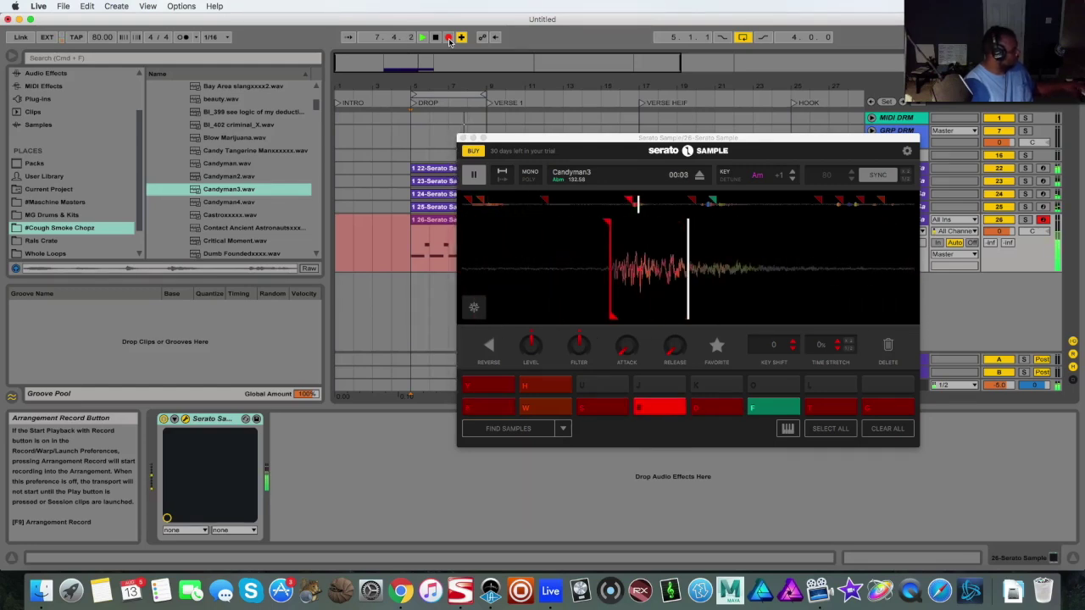
{"action": "key", "text": "d"}
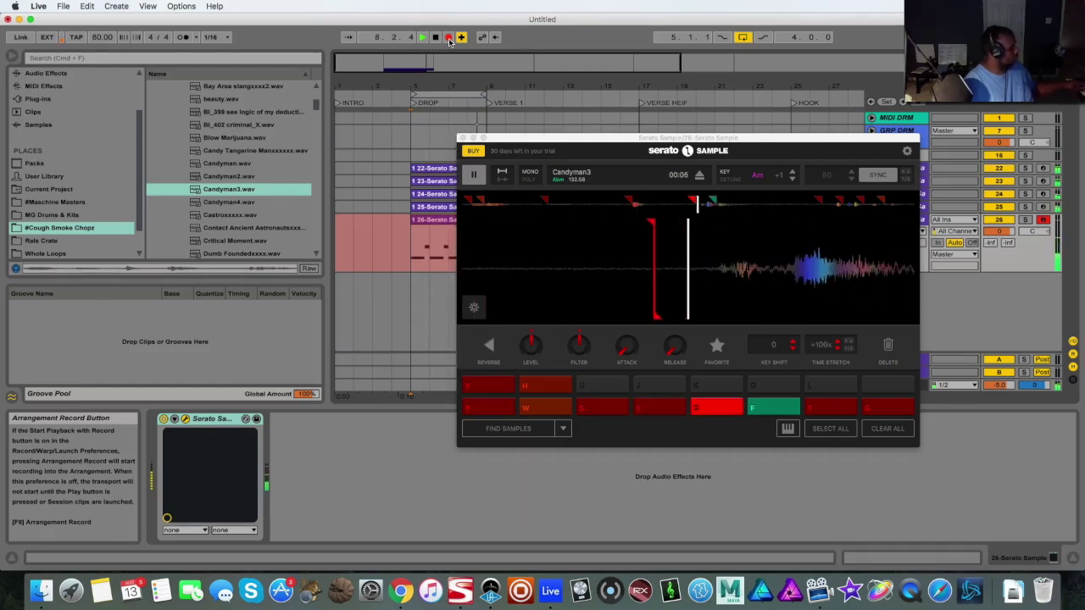
{"action": "key", "text": "space"}
{"action": "key", "text": "space"}
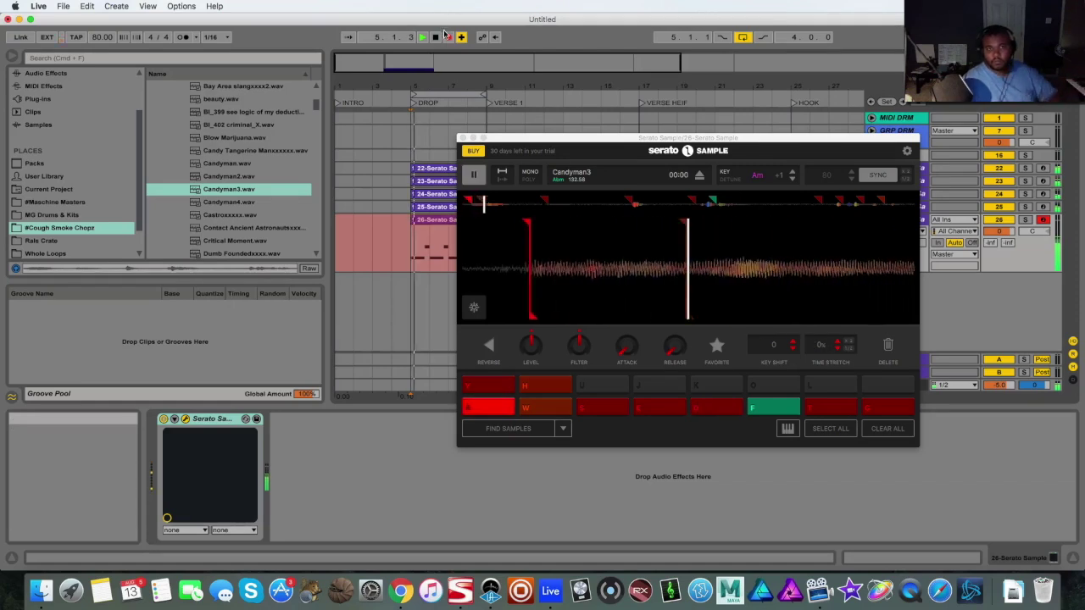
{"action": "left_click", "coordinate": [463, 138]}
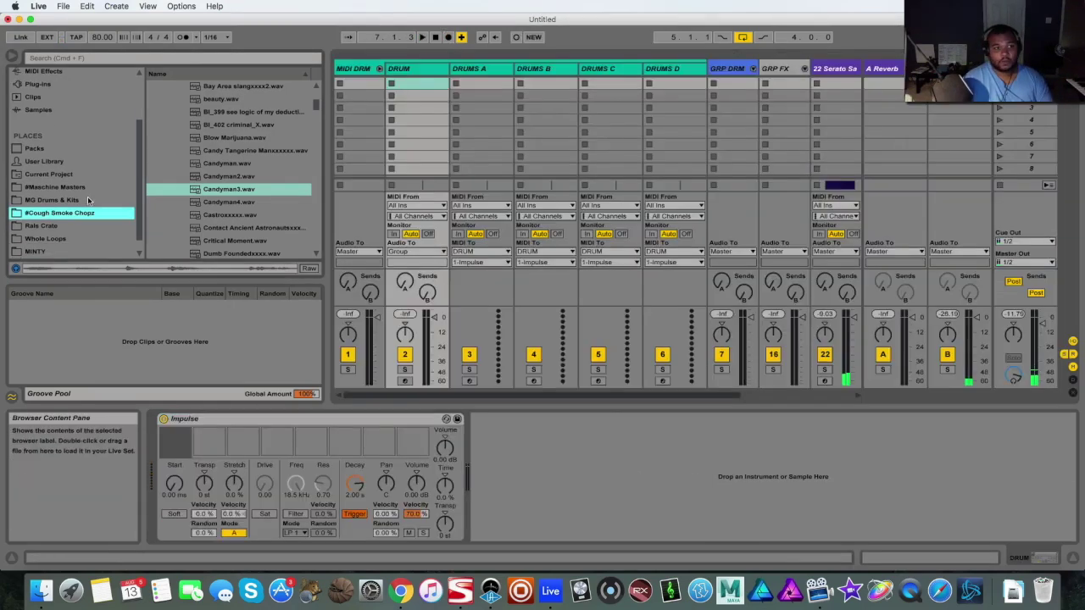
Step: Browse to the MG Drums & Kits folder and expand its ####Archive folder
{"action": "scroll", "coordinate": [85, 199], "scroll_direction": "down", "scroll_amount": 1}
{"action": "left_click", "coordinate": [68, 187]}
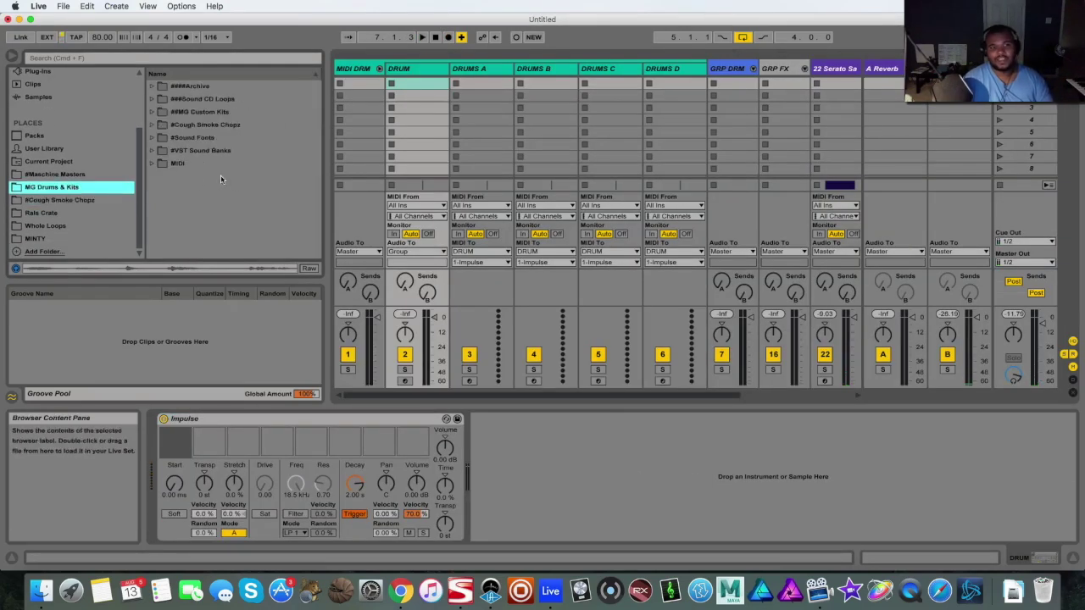
{"action": "left_click", "coordinate": [153, 86]}
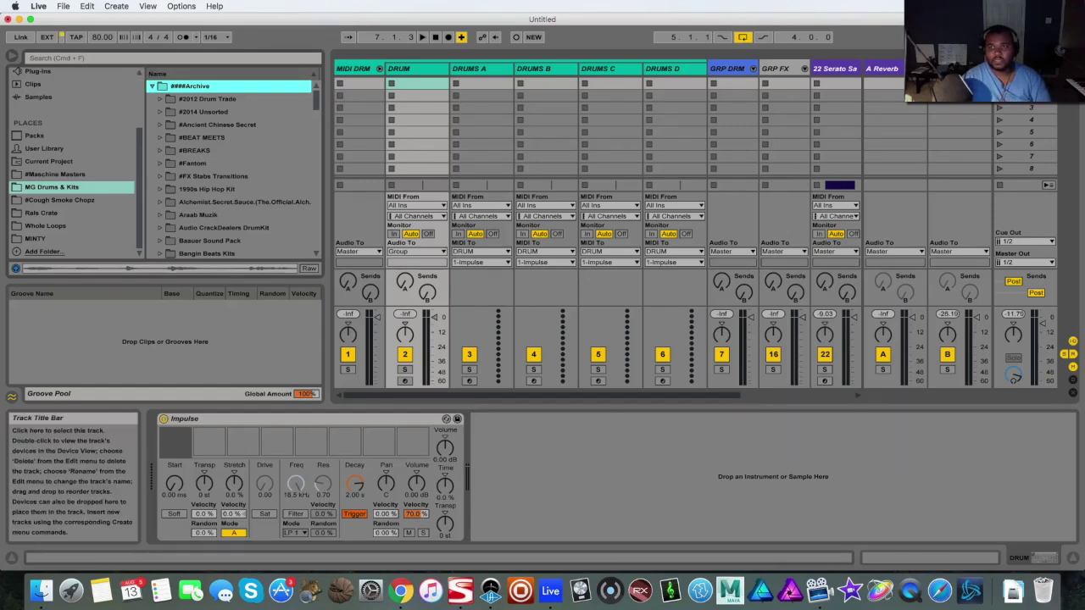
Step: Return to the arrangement to examine the DROP clips on tracks 22 to 26 and the Candyman3 sampler settings
{"action": "left_click", "coordinate": [1072, 70]}
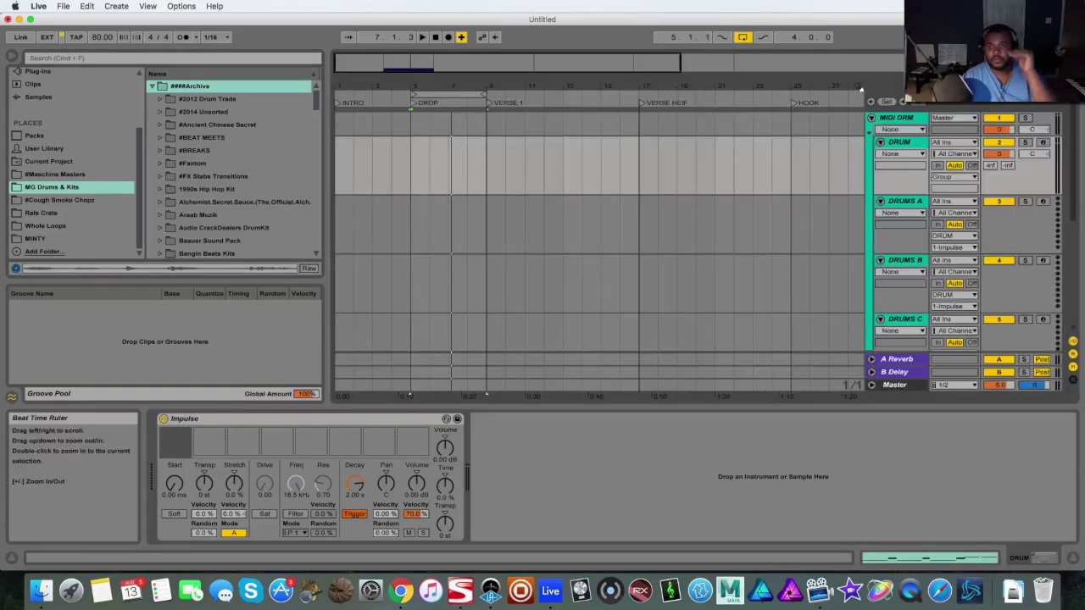
{"action": "left_click_drag", "start_coordinate": [474, 65], "coordinate": [426, 67]}
{"action": "scroll", "coordinate": [467, 203], "scroll_direction": "down", "scroll_amount": 2}
{"action": "scroll", "coordinate": [466, 204], "scroll_direction": "down", "scroll_amount": 5}
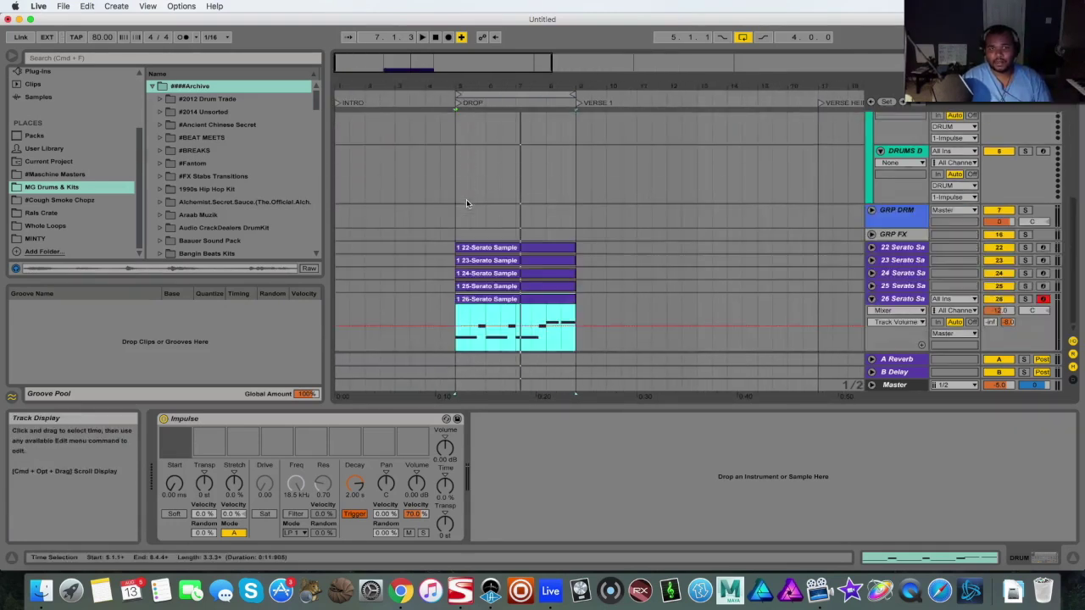
{"action": "left_click", "coordinate": [809, 347]}
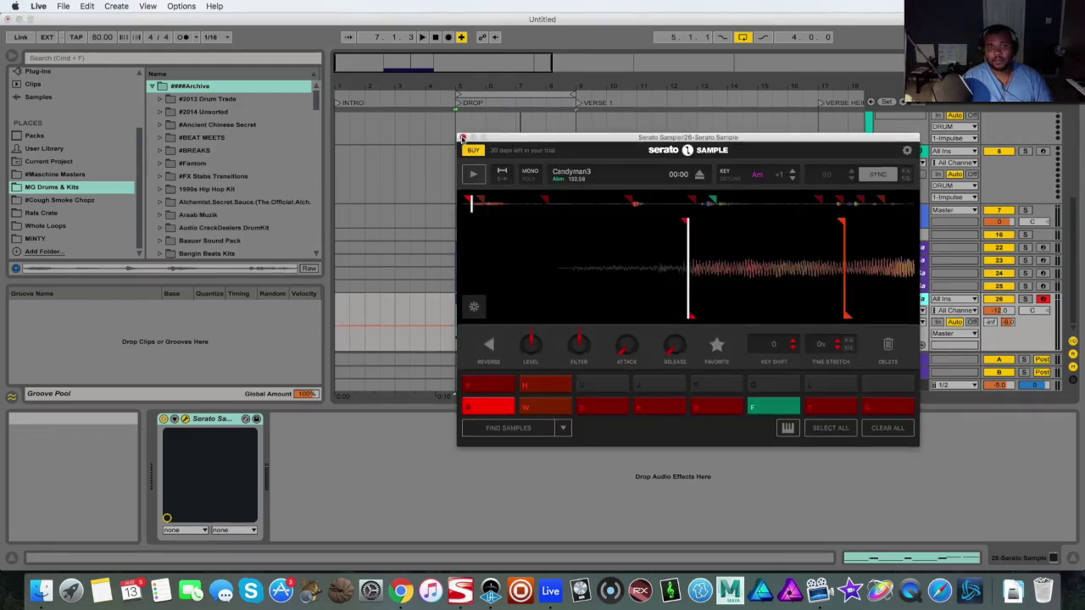
{"action": "left_click", "coordinate": [461, 138]}
Step: Play the DROP loop, try it at 100 BPM, and set the tempo to 90 BPM
{"action": "key", "text": "space"}
{"action": "left_click_drag", "start_coordinate": [102, 37], "coordinate": [102, 20]}
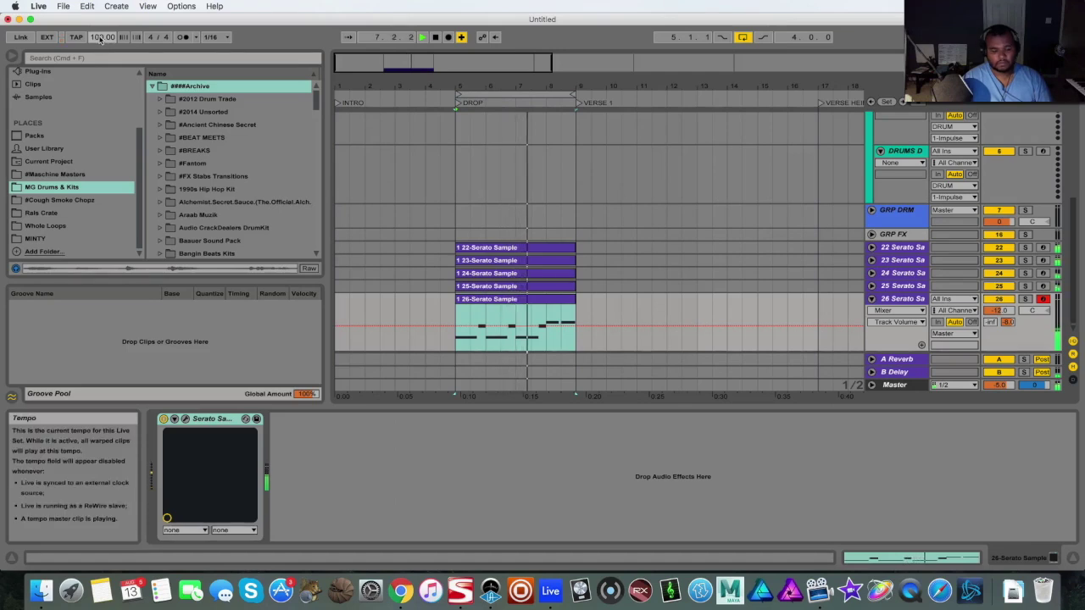
{"action": "left_click_drag", "start_coordinate": [100, 39], "coordinate": [100, 47]}
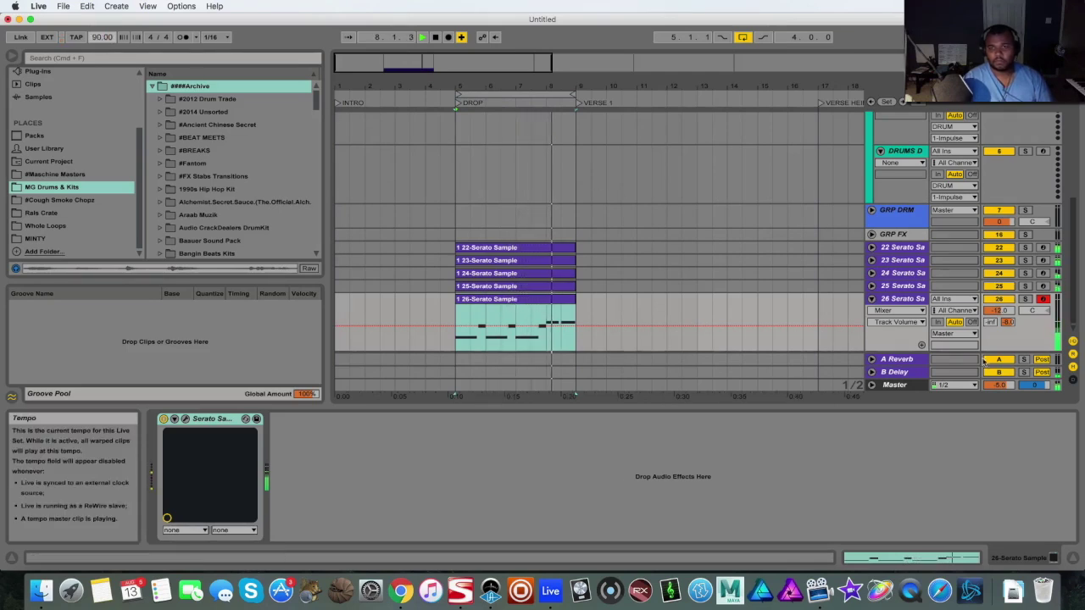
Step: Set track 26's automation display to None, fold the track and stop playback
{"action": "left_click", "coordinate": [897, 311]}
{"action": "left_click", "coordinate": [899, 320]}
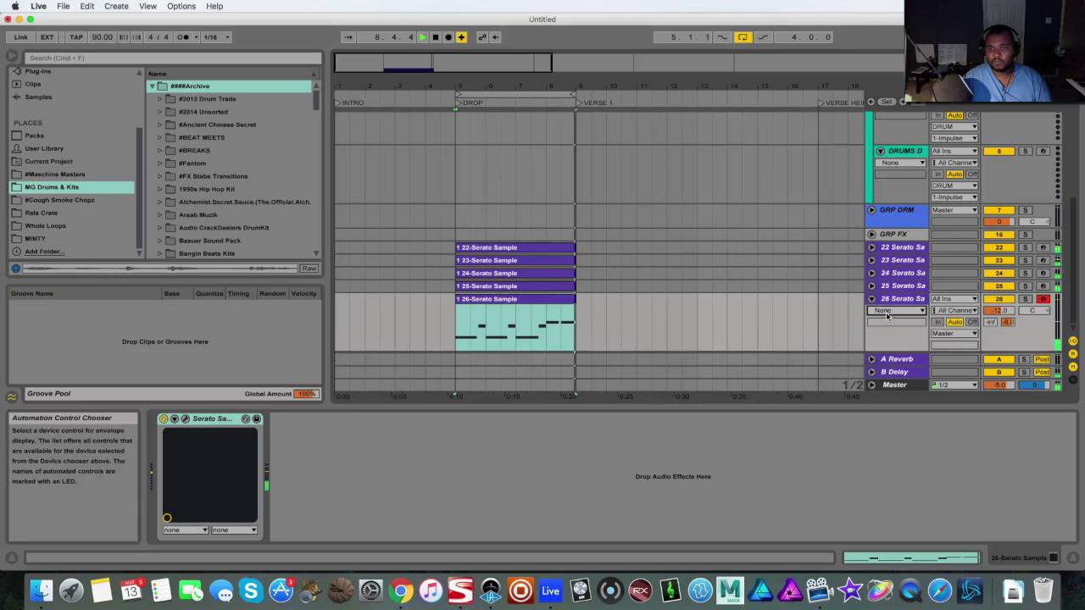
{"action": "left_click", "coordinate": [871, 299]}
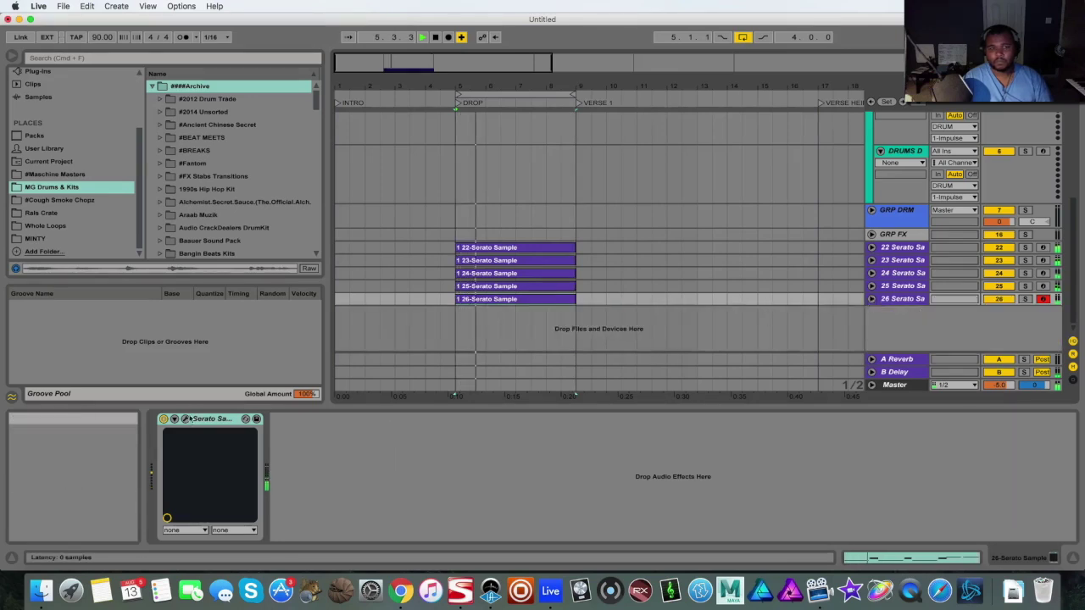
{"action": "key", "text": "space"}
{"action": "left_click", "coordinate": [464, 139]}
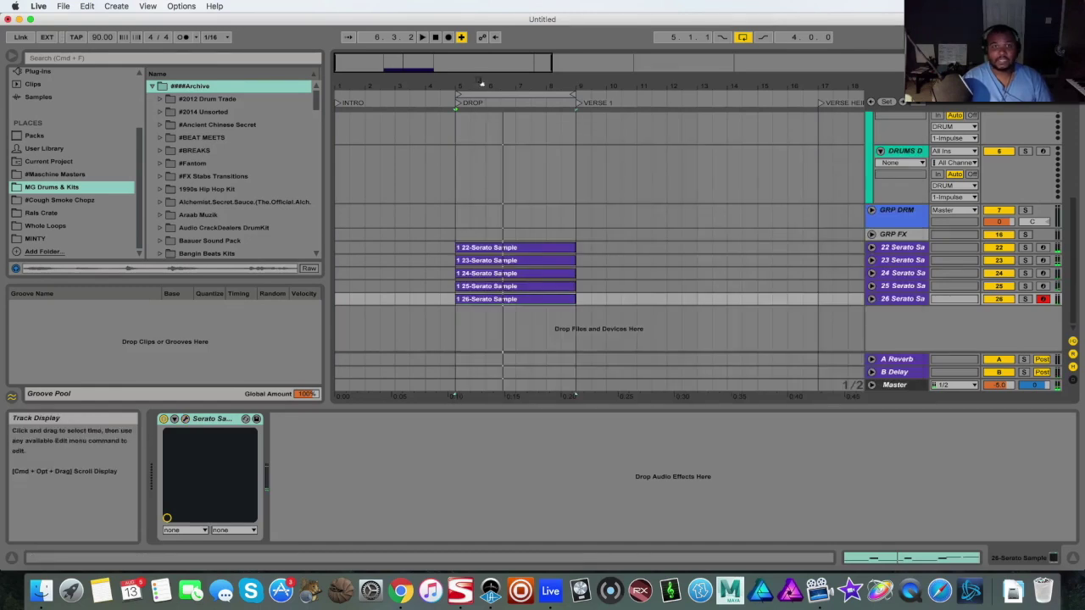
{"action": "left_click_drag", "start_coordinate": [477, 87], "coordinate": [576, 92]}
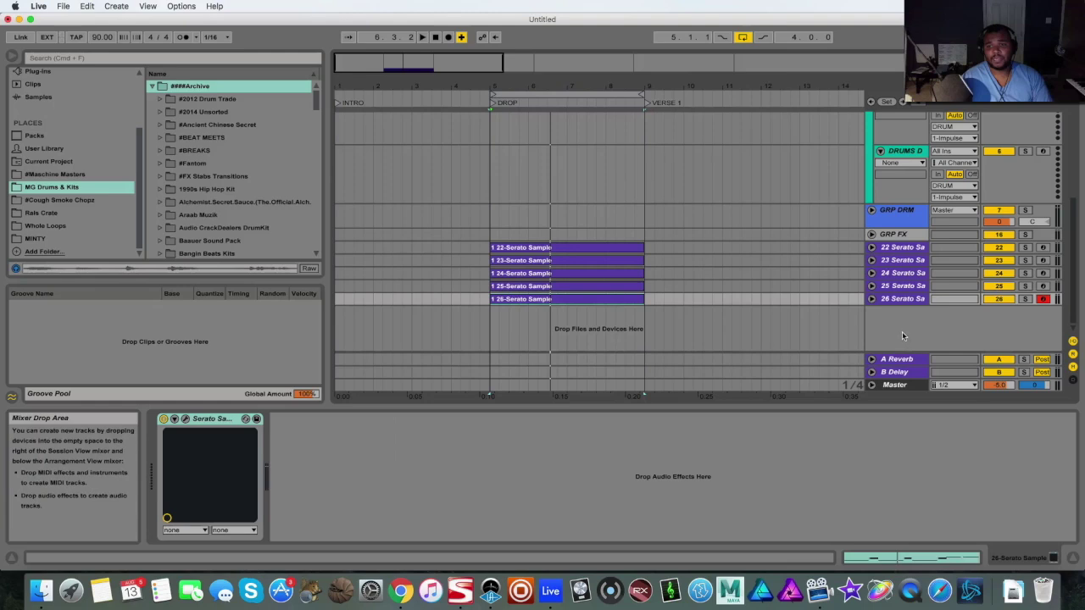
{"action": "scroll", "coordinate": [863, 196], "scroll_direction": "up", "scroll_amount": 1}
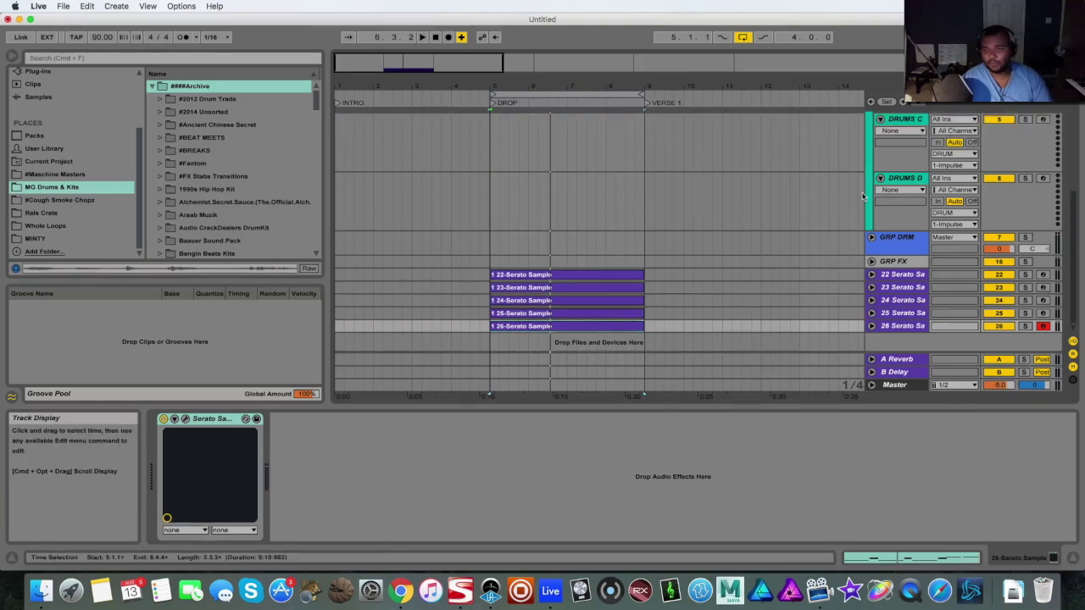
Step: Select the DRUM track and audition Snare Urban samples in the Whole Loops Snares folder
{"action": "scroll", "coordinate": [863, 196], "scroll_direction": "up", "scroll_amount": 5}
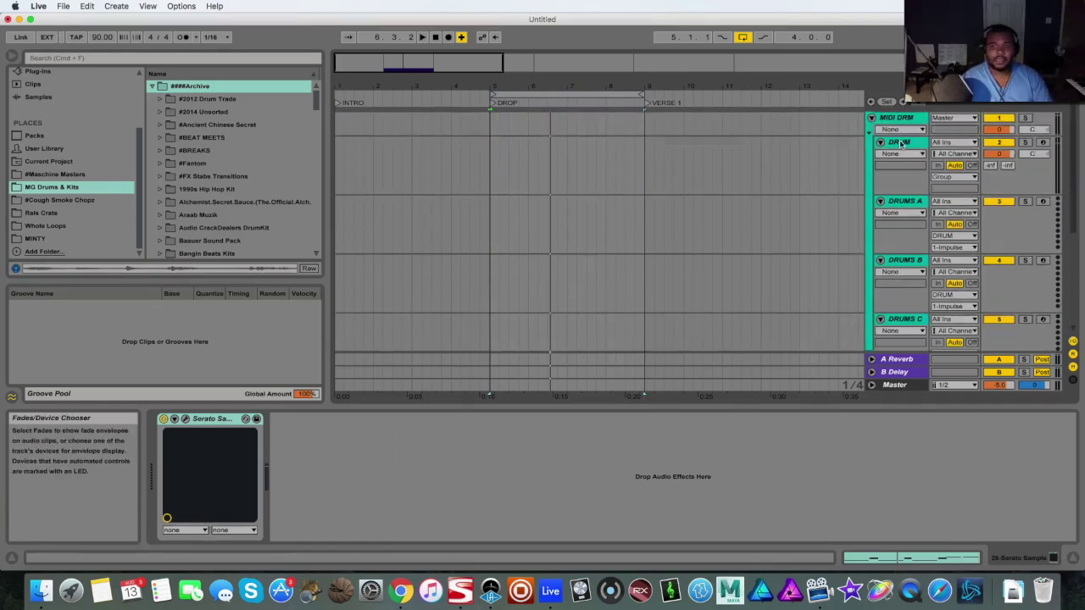
{"action": "left_click", "coordinate": [901, 144]}
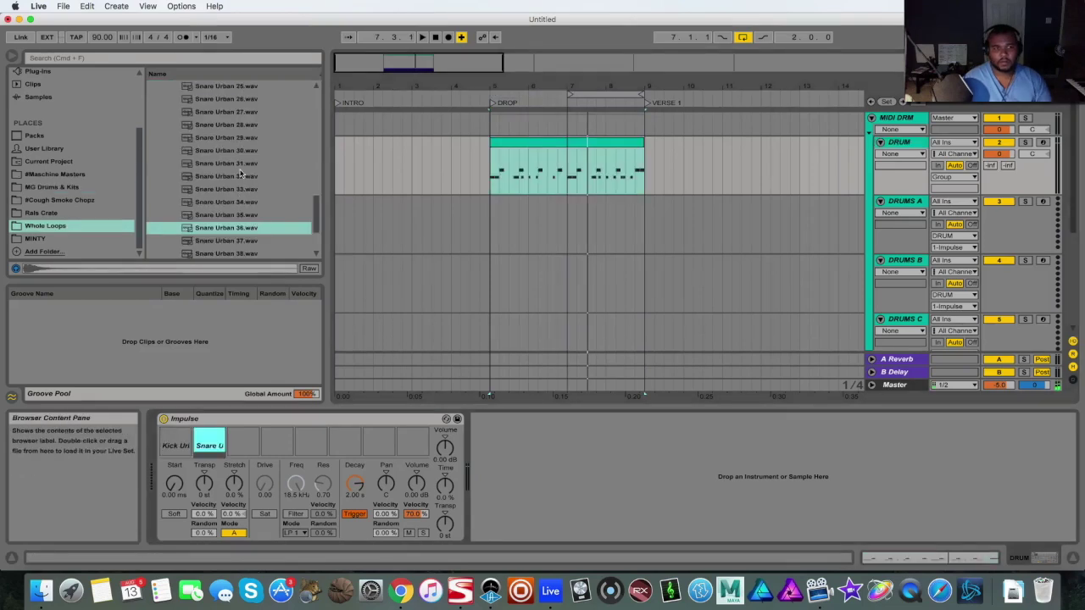
{"action": "left_click", "coordinate": [239, 190]}
{"action": "left_click", "coordinate": [240, 150]}
{"action": "left_click", "coordinate": [240, 228]}
{"action": "scroll", "coordinate": [258, 243], "scroll_direction": "down", "scroll_amount": 1}
{"action": "left_click", "coordinate": [255, 230]}
{"action": "scroll", "coordinate": [253, 242], "scroll_direction": "down", "scroll_amount": 2}
{"action": "left_click", "coordinate": [244, 229]}
{"action": "scroll", "coordinate": [244, 221], "scroll_direction": "up", "scroll_amount": 15}
{"action": "left_click", "coordinate": [248, 190]}
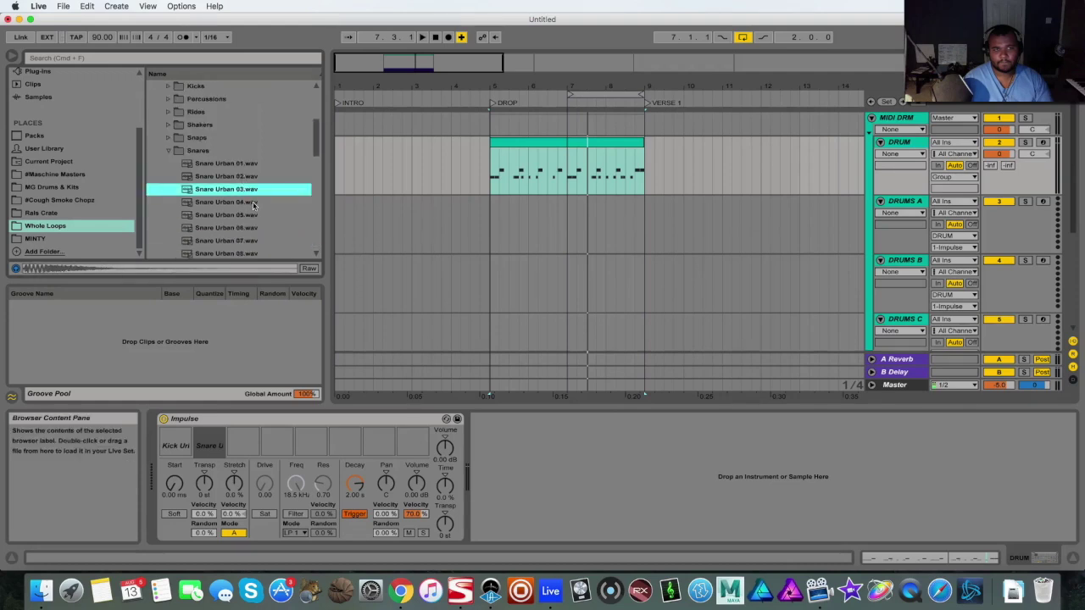
Step: Compare Snare Urban 03 to 05 and load Snare Urban 04 into the third slot of the Impulse
{"action": "left_click", "coordinate": [252, 205]}
{"action": "left_click", "coordinate": [257, 217]}
{"action": "left_click", "coordinate": [243, 205]}
{"action": "left_click_drag", "start_coordinate": [273, 378], "coordinate": [243, 446]}
{"action": "key", "text": "space"}
Step: Add Snare Urban 04 notes to the DRUM clip at 1.4.3 and near the end of bar 2
{"action": "left_click", "coordinate": [907, 558]}
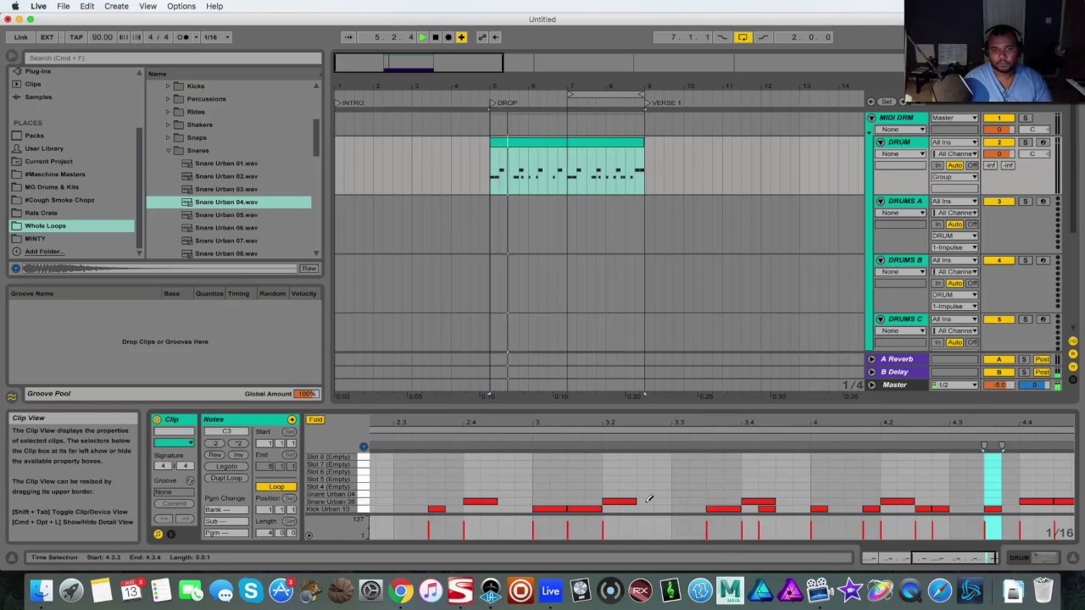
{"action": "left_click_drag", "start_coordinate": [601, 423], "coordinate": [766, 424]}
{"action": "key", "text": "space"}
{"action": "key", "text": "space"}
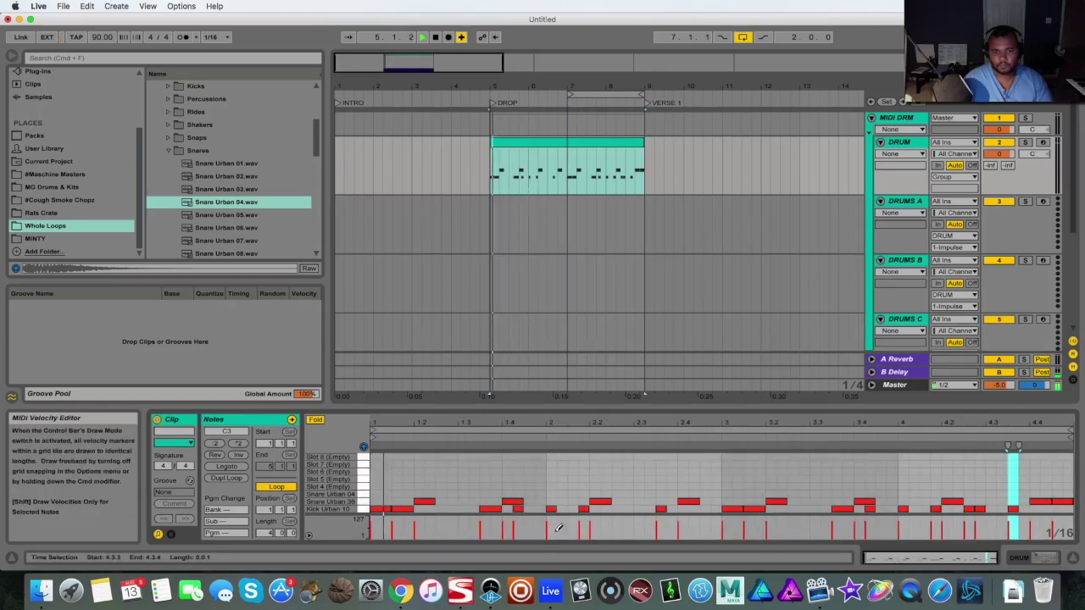
{"action": "double_click", "coordinate": [528, 493]}
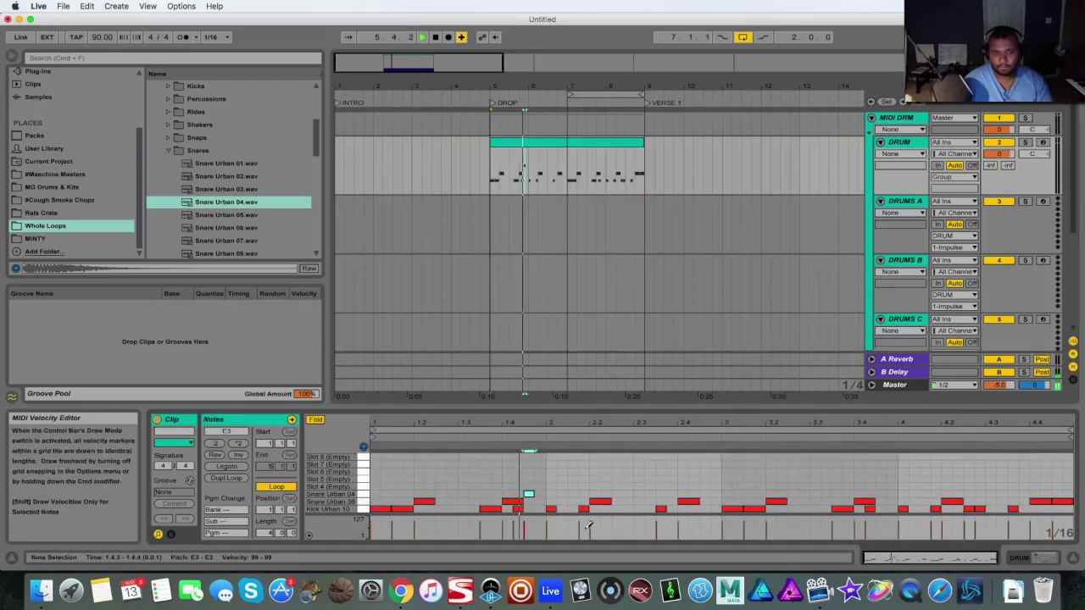
{"action": "double_click", "coordinate": [704, 493]}
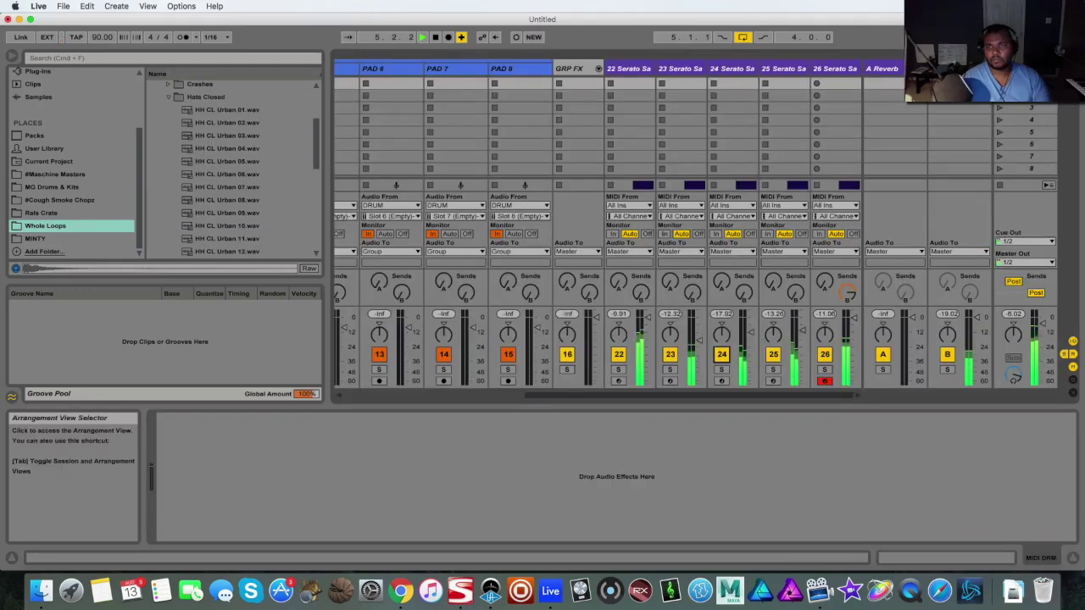
Step: Return to the arrangement and set the key of btlgcutv2_25xxxx in track 22's Serato Sample to Gm (+7)
{"action": "left_click", "coordinate": [1048, 185]}
{"action": "scroll", "coordinate": [600, 232], "scroll_direction": "down", "scroll_amount": 5}
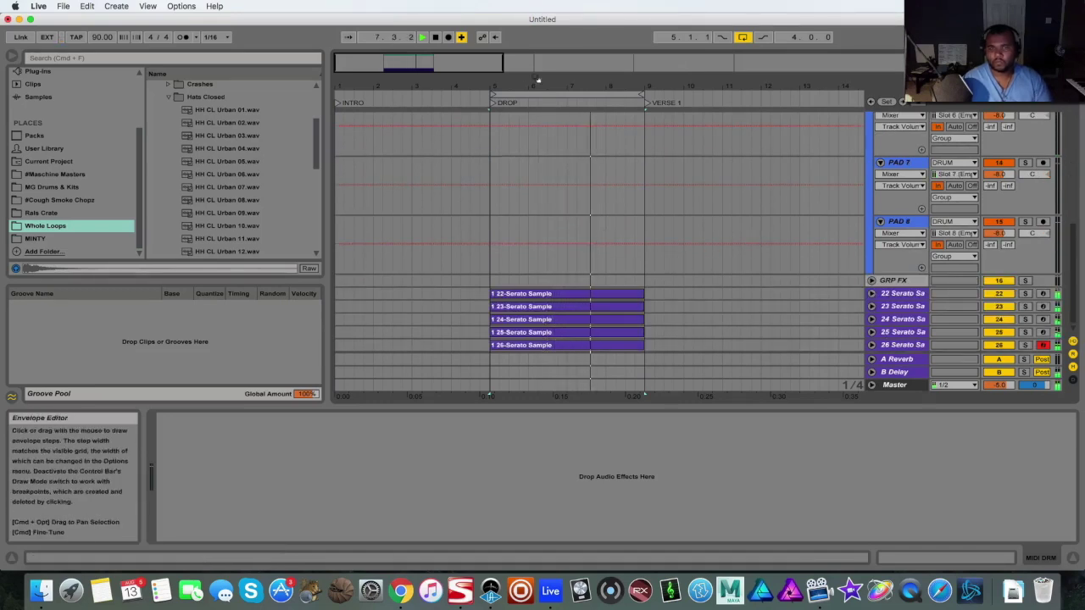
{"action": "left_click_drag", "start_coordinate": [468, 66], "coordinate": [448, 90]}
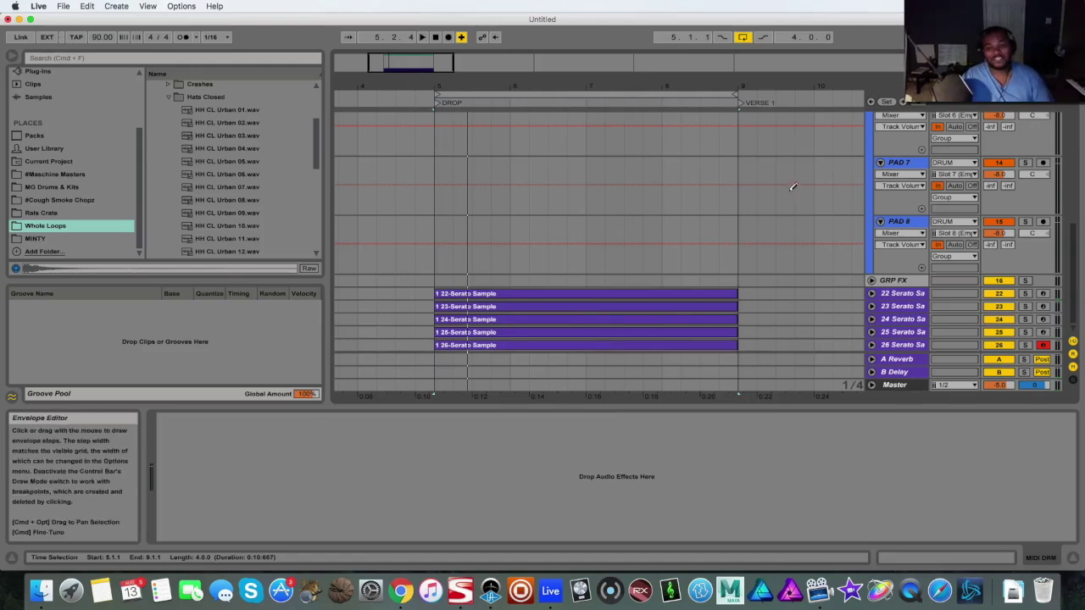
{"action": "left_click", "coordinate": [900, 295]}
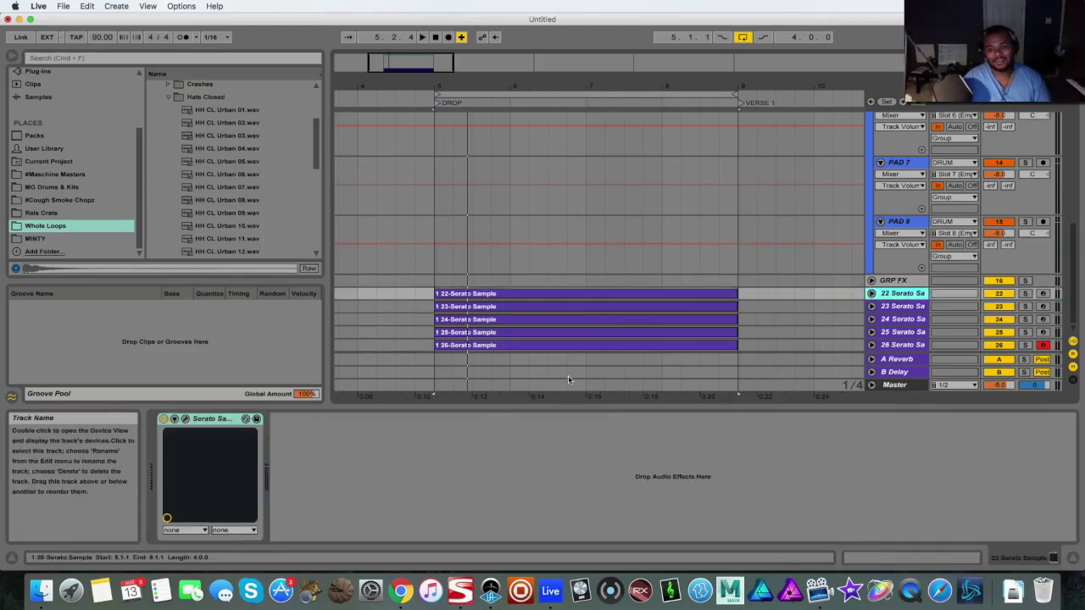
{"action": "left_click", "coordinate": [186, 420]}
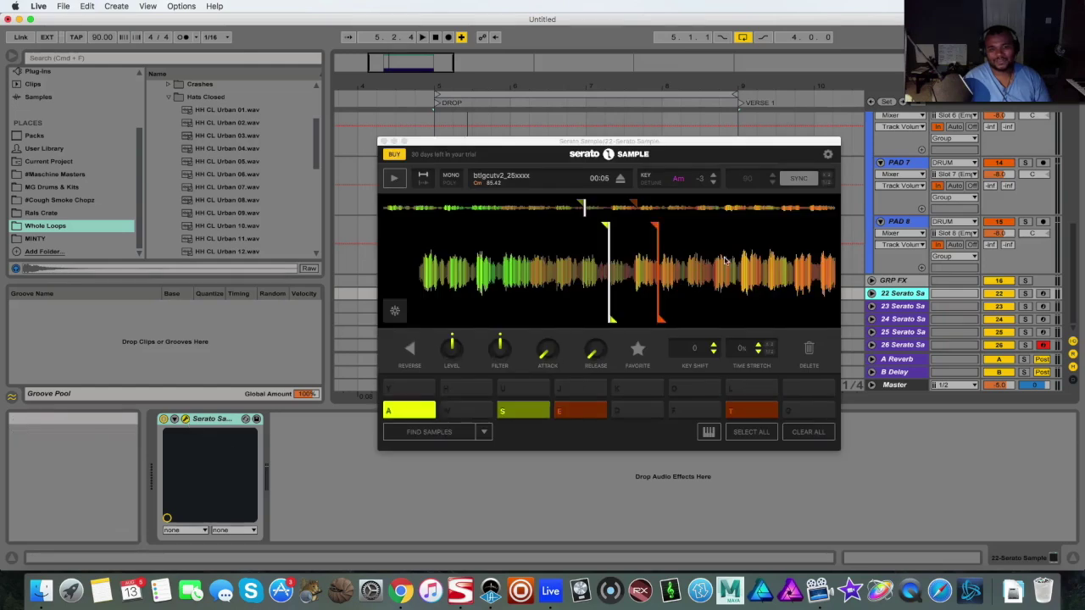
{"action": "left_click_drag", "start_coordinate": [762, 148], "coordinate": [488, 115]}
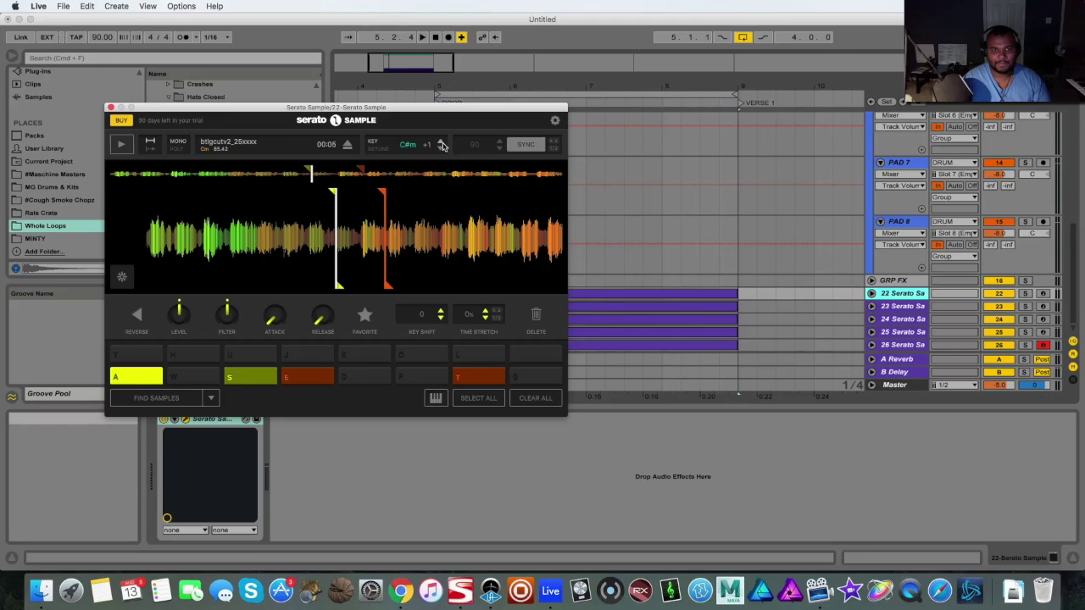
{"action": "left_click", "coordinate": [441, 142]}
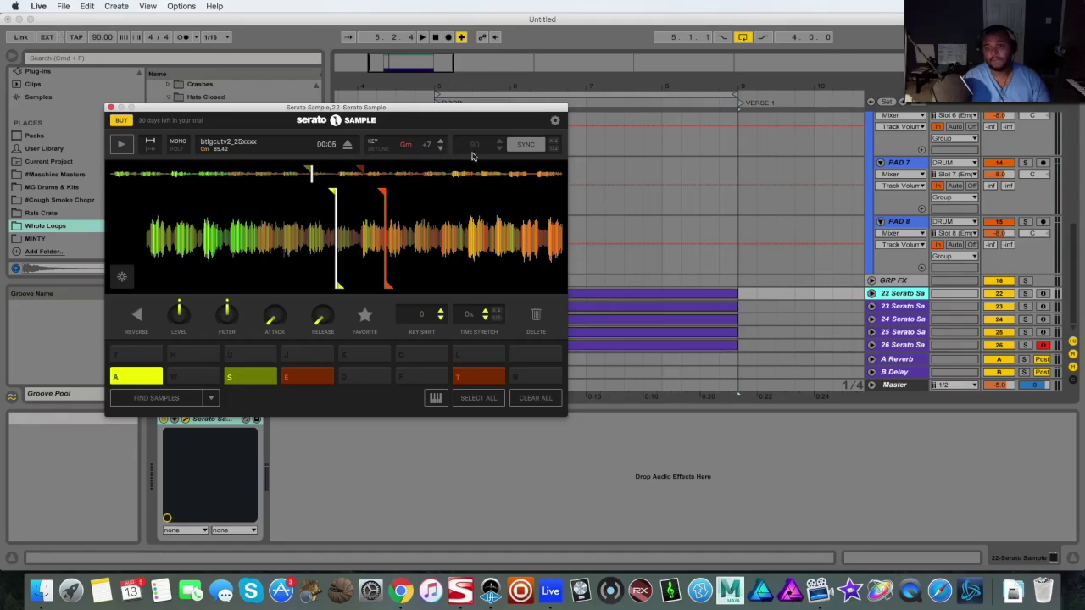
Step: Set the key of assagai telephone girl in track 23's Serato Sample to Gm (+2)
{"action": "left_click", "coordinate": [902, 306]}
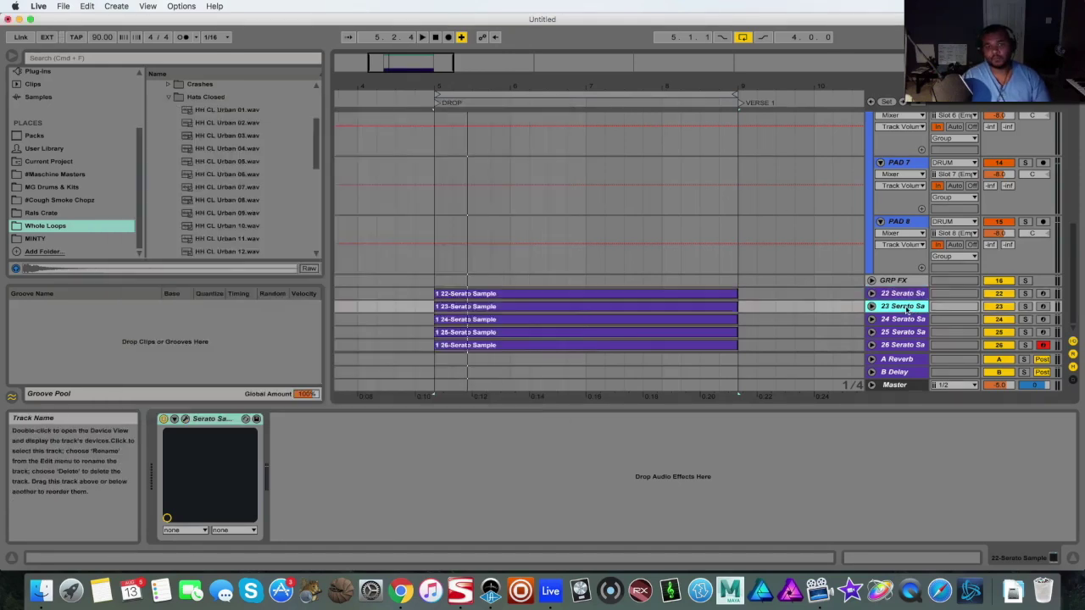
{"action": "left_click", "coordinate": [186, 419]}
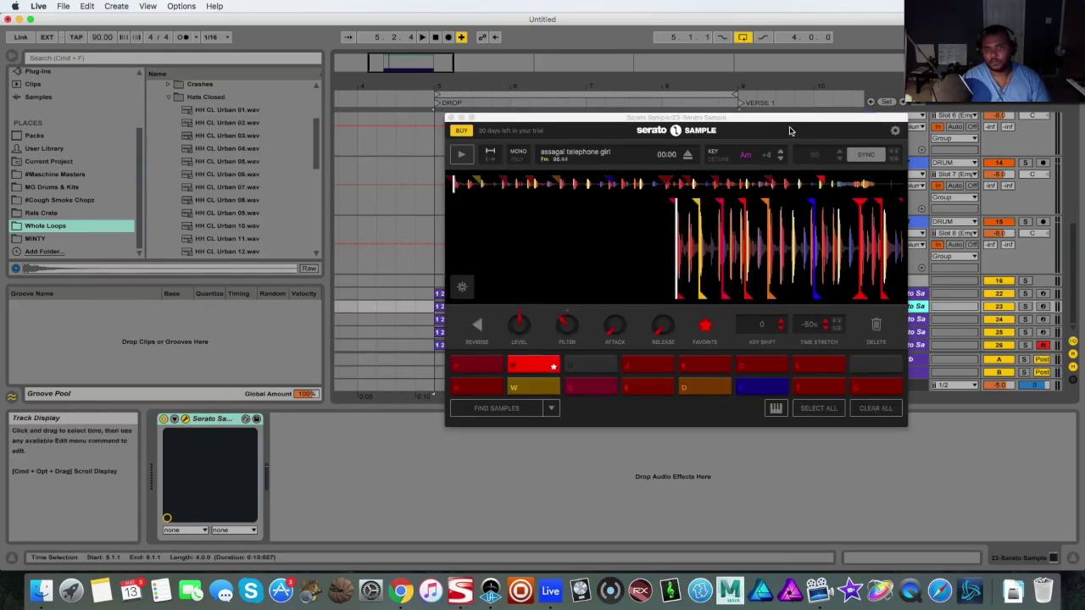
{"action": "left_click_drag", "start_coordinate": [787, 126], "coordinate": [672, 125]}
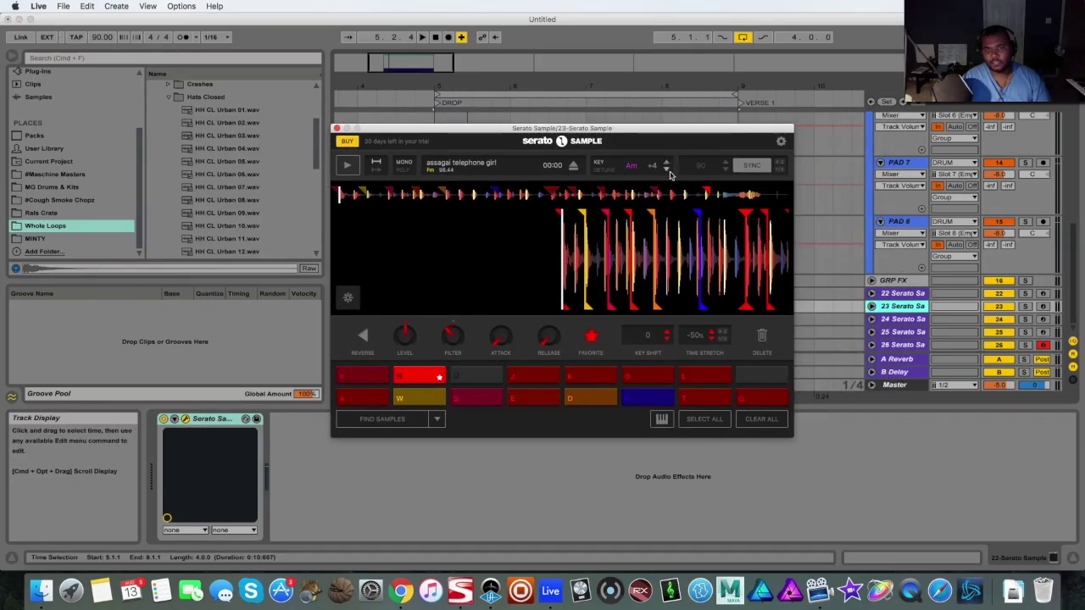
{"action": "left_click", "coordinate": [668, 170]}
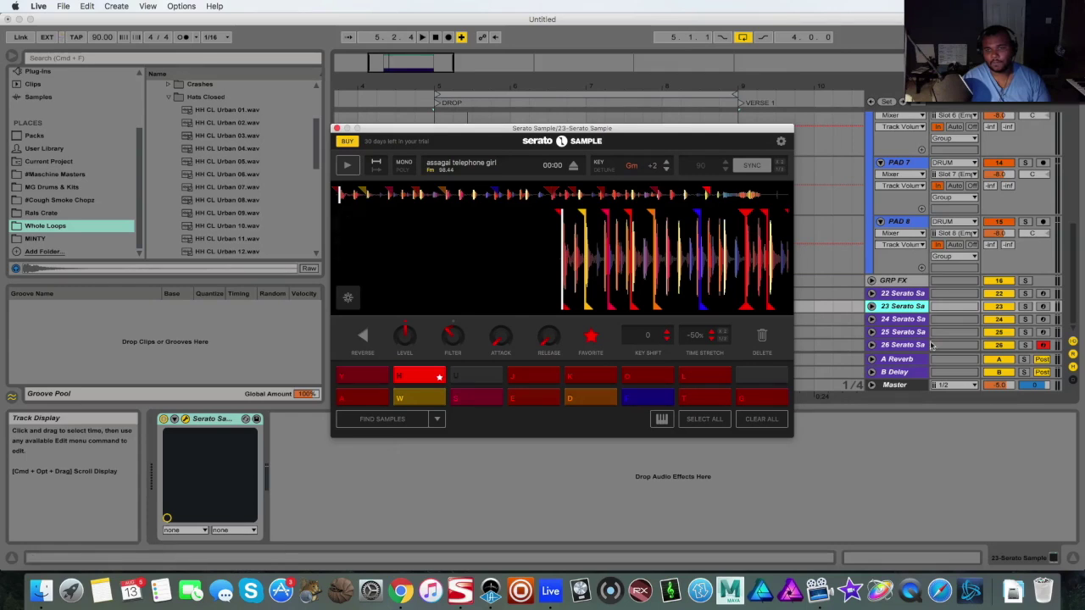
Step: Set the key of btlgcut_12xxx in track 24's Serato Sample to Gm (+6) and close the sampler window
{"action": "left_click", "coordinate": [910, 322]}
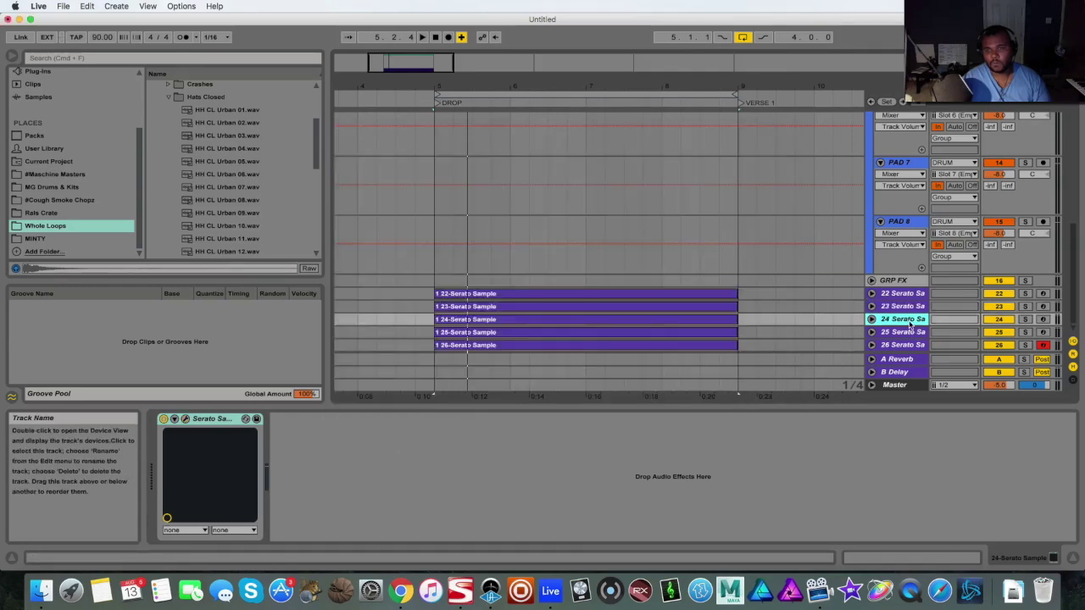
{"action": "left_click", "coordinate": [200, 440]}
{"action": "left_click_drag", "start_coordinate": [810, 135], "coordinate": [667, 163]}
{"action": "left_click", "coordinate": [647, 188]}
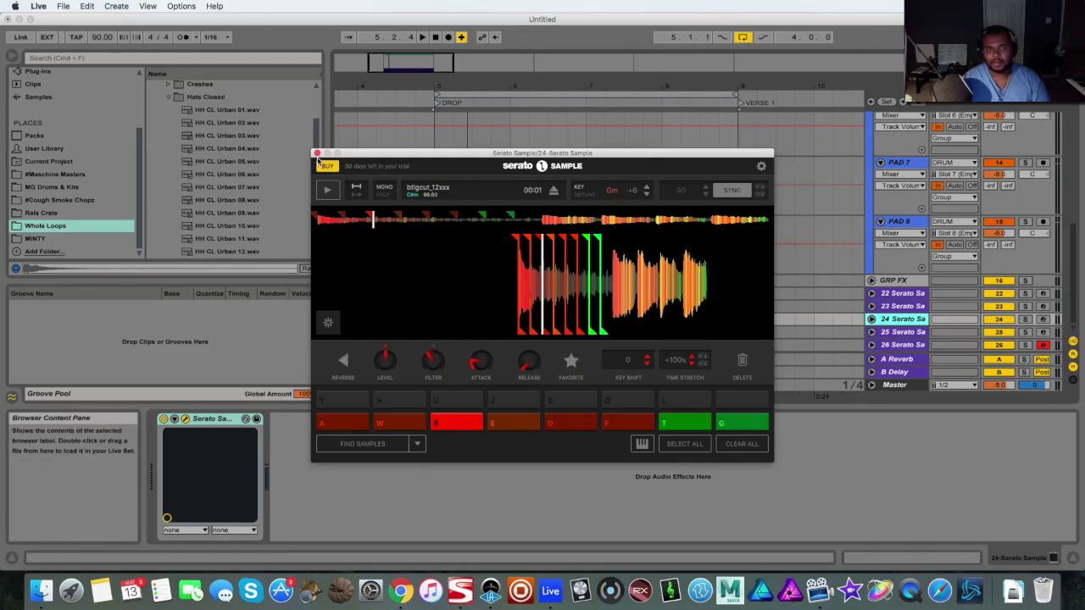
{"action": "left_click", "coordinate": [316, 155]}
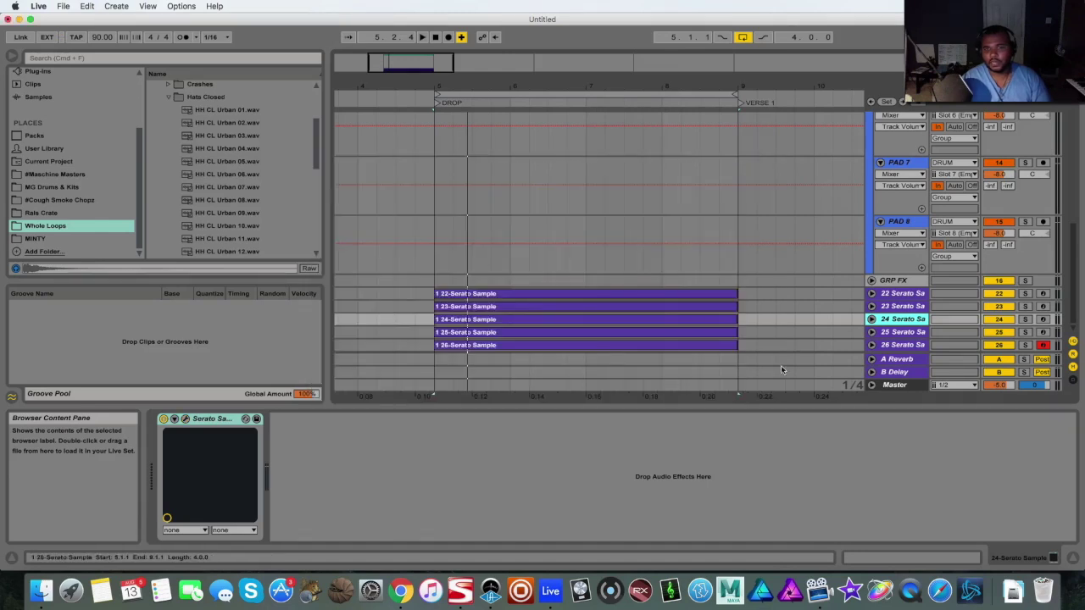
Step: Set the key of Film Brasser 2 in track 25's Serato Sample to Gm (+7) and close the sampler window
{"action": "left_click", "coordinate": [908, 332]}
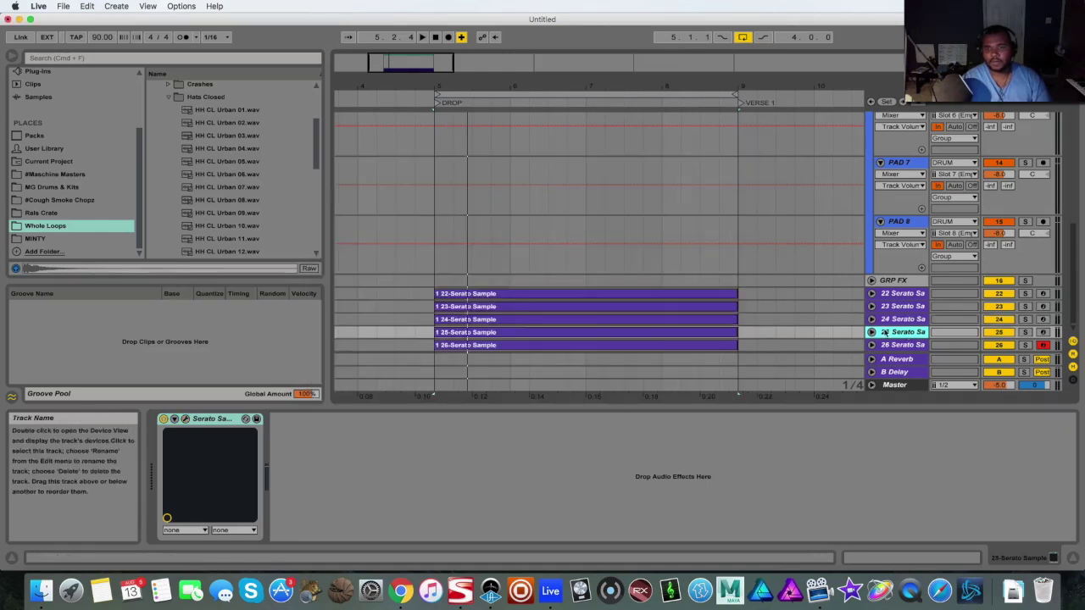
{"action": "left_click", "coordinate": [184, 419]}
{"action": "left_click_drag", "start_coordinate": [789, 137], "coordinate": [528, 141]}
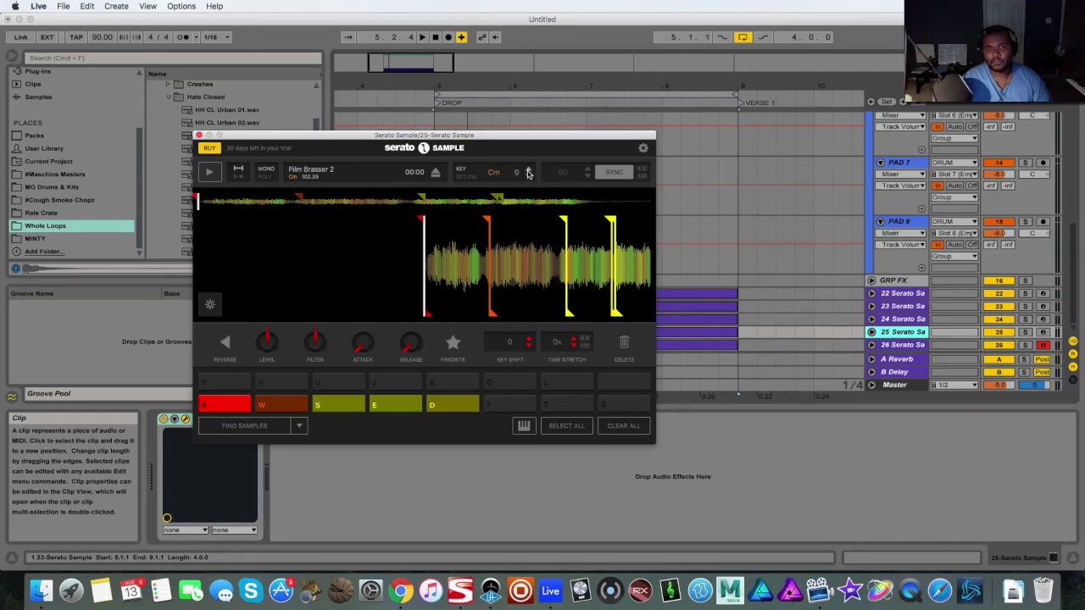
{"action": "left_click", "coordinate": [528, 171]}
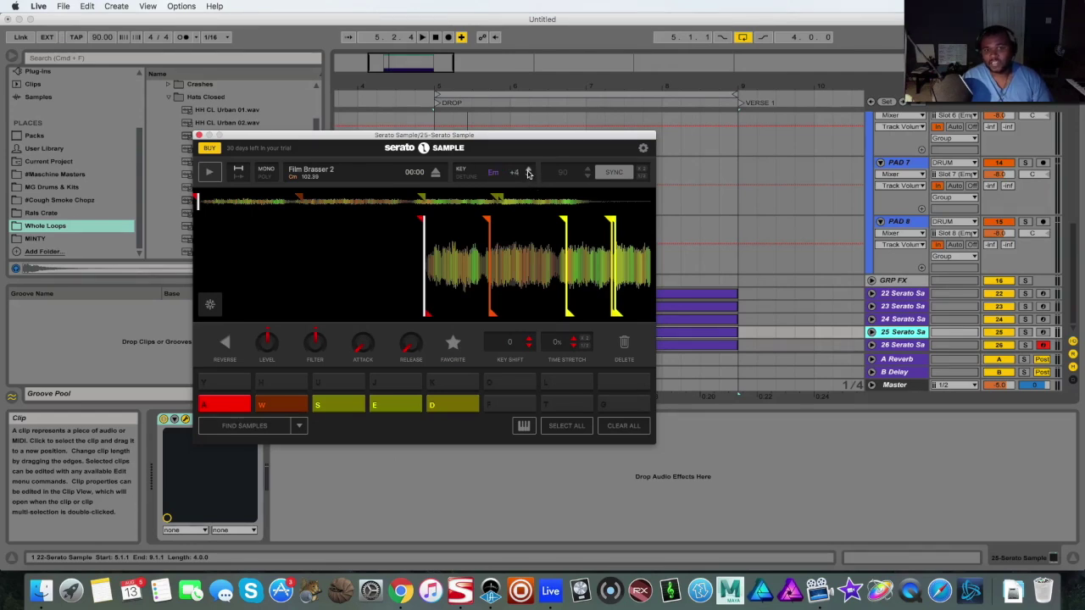
{"action": "left_click", "coordinate": [528, 171]}
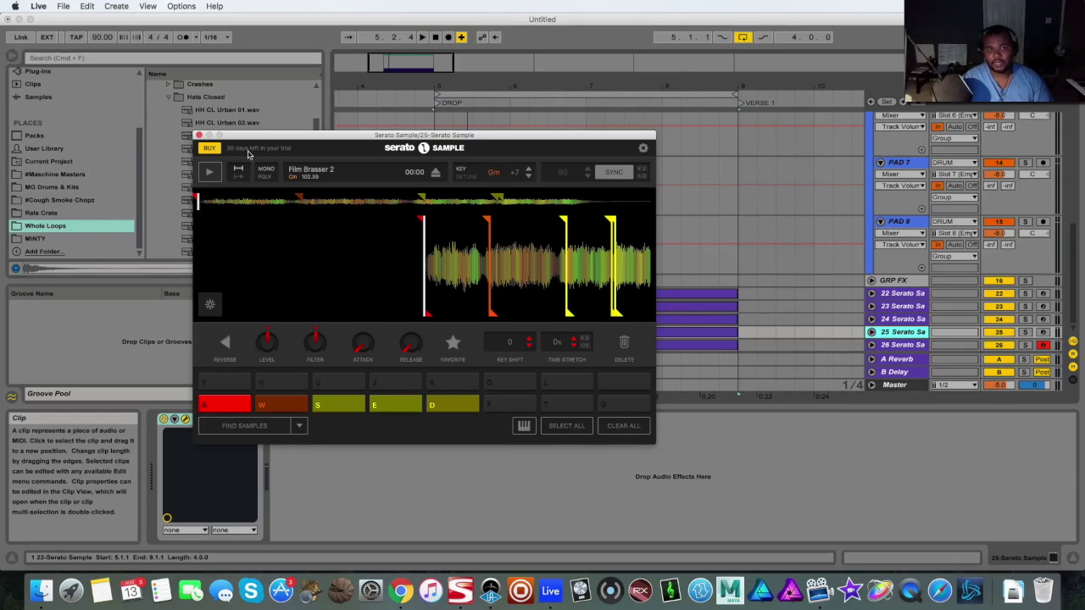
{"action": "left_click", "coordinate": [198, 135]}
Step: Set the key of Candyman3 in track 26's Serato Sample to Gm (+11) and close the sampler window
{"action": "key", "text": "Down"}
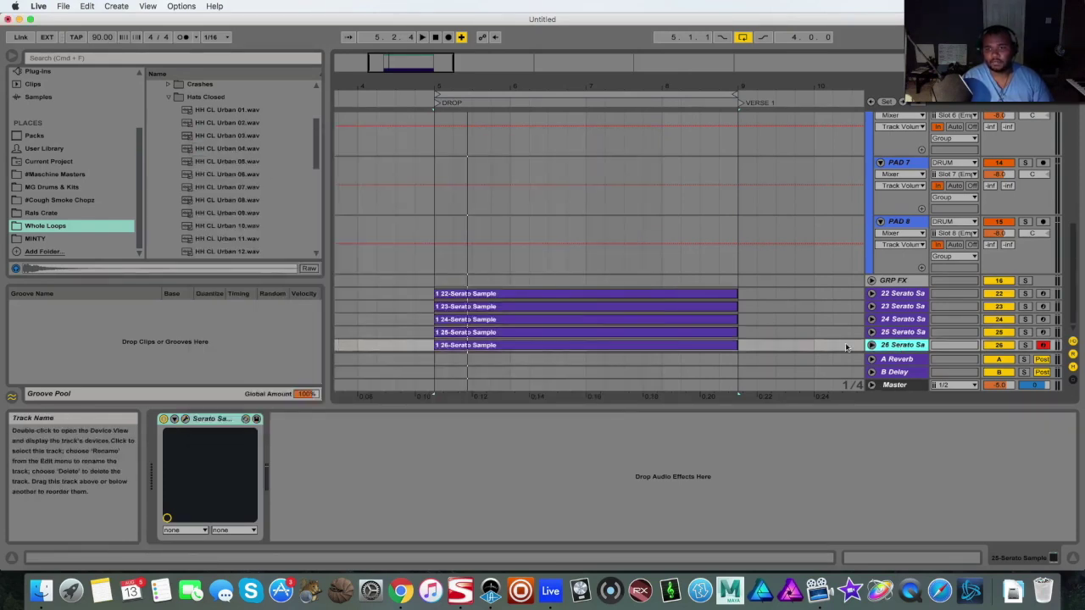
{"action": "left_click", "coordinate": [189, 423]}
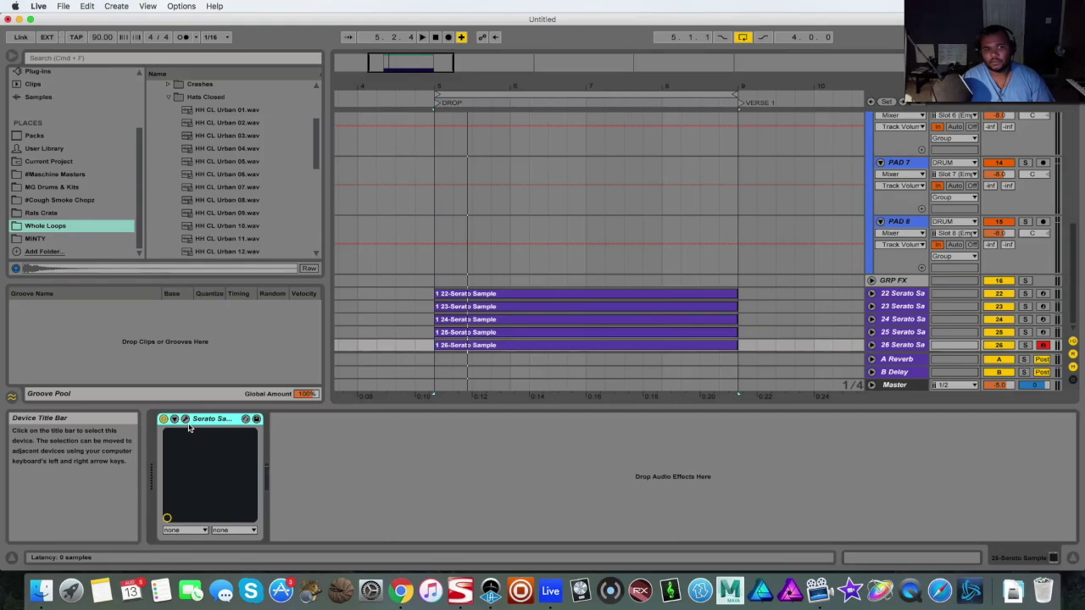
{"action": "left_click", "coordinate": [187, 420]}
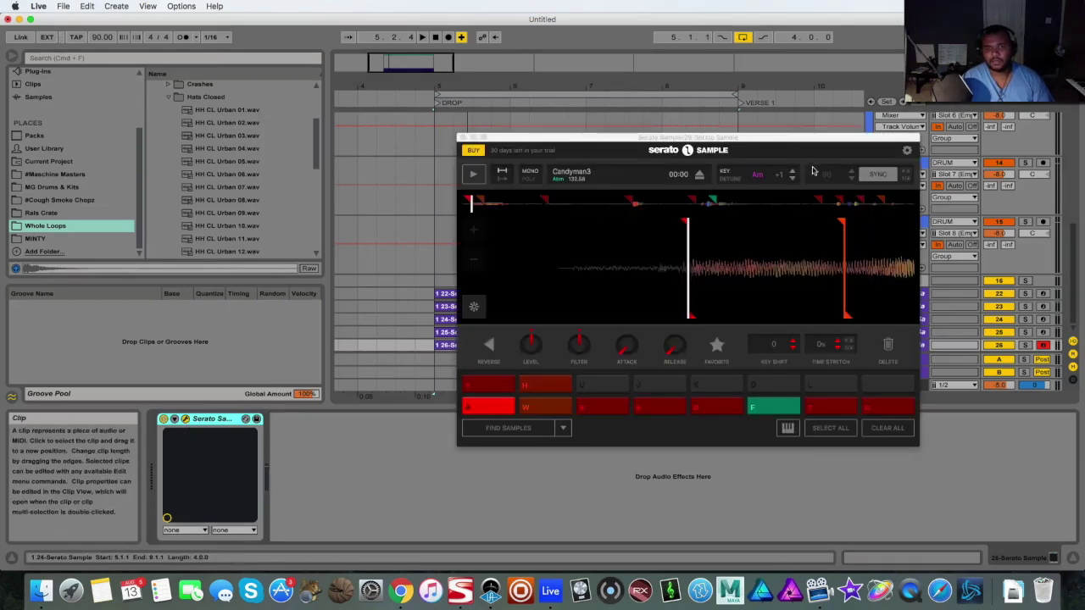
{"action": "left_click_drag", "start_coordinate": [849, 150], "coordinate": [673, 165]}
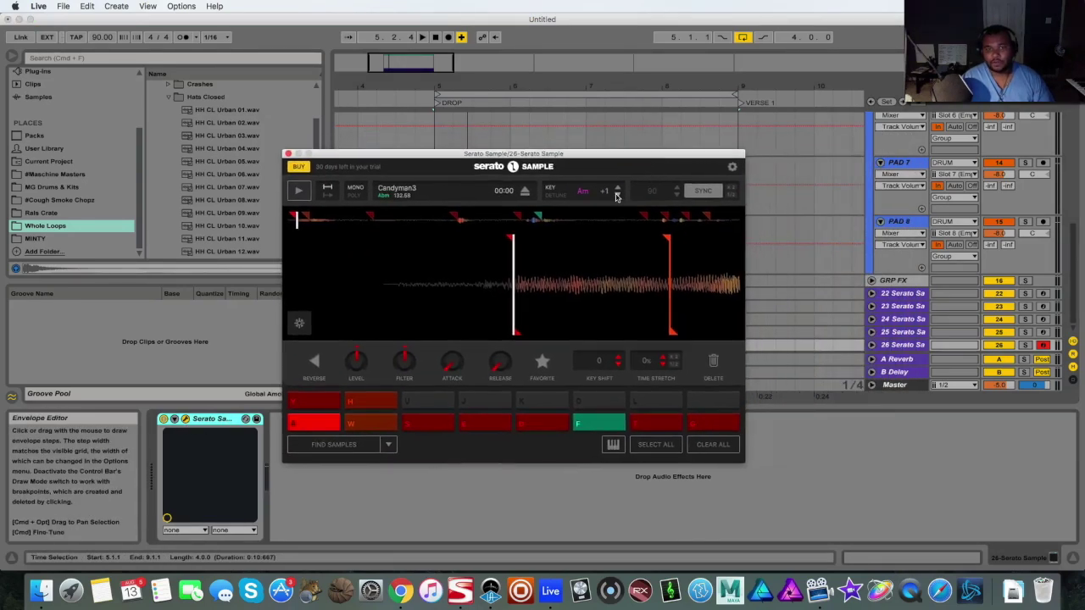
{"action": "left_click", "coordinate": [617, 190]}
{"action": "left_click", "coordinate": [618, 190]}
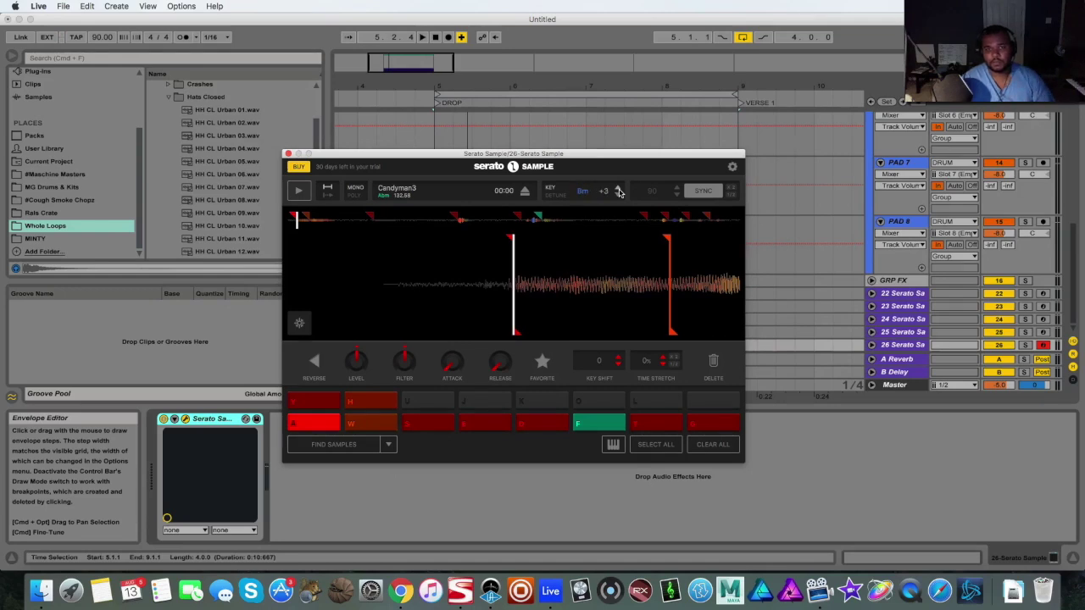
{"action": "left_click", "coordinate": [618, 190]}
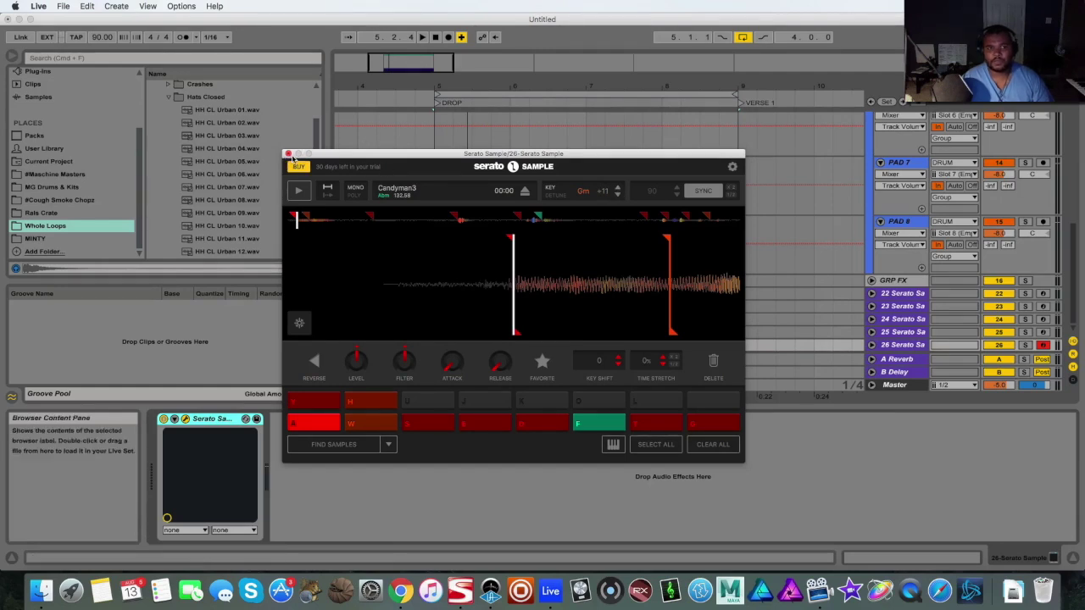
{"action": "left_click", "coordinate": [289, 156]}
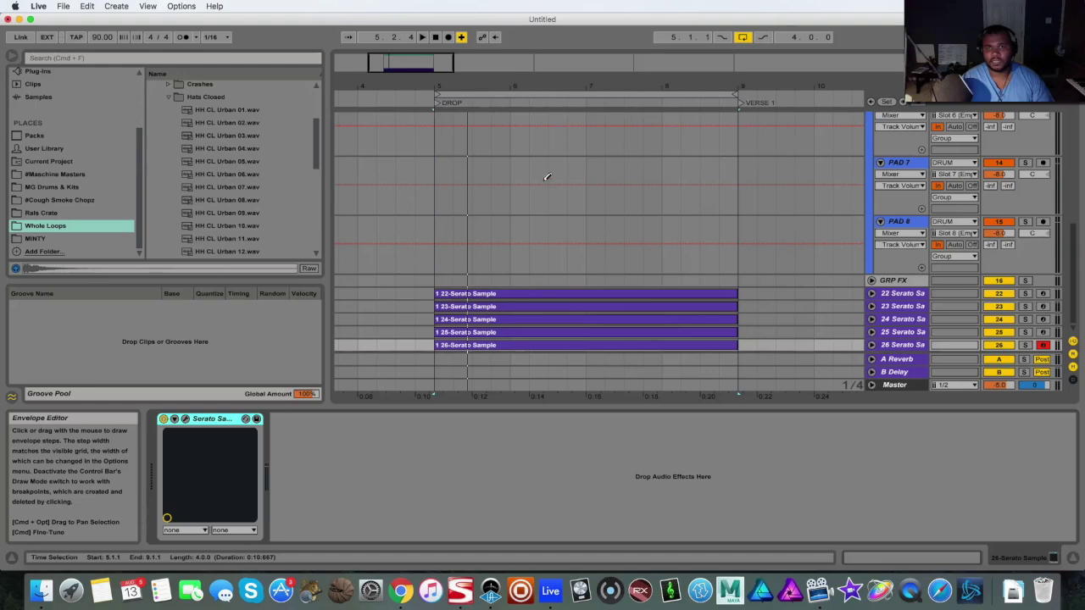
Step: Fold the GRP DRM group, place the insert mark at 5.1.1 and select the DROP loop range
{"action": "scroll", "coordinate": [866, 229], "scroll_direction": "up", "scroll_amount": 5}
{"action": "scroll", "coordinate": [866, 229], "scroll_direction": "up", "scroll_amount": 3}
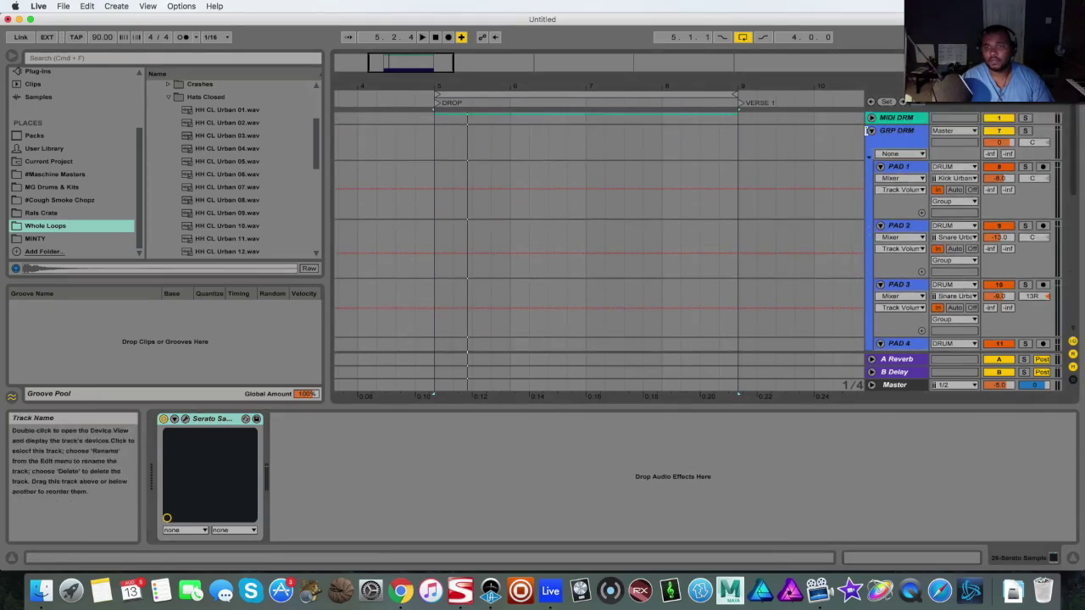
{"action": "left_click", "coordinate": [871, 133]}
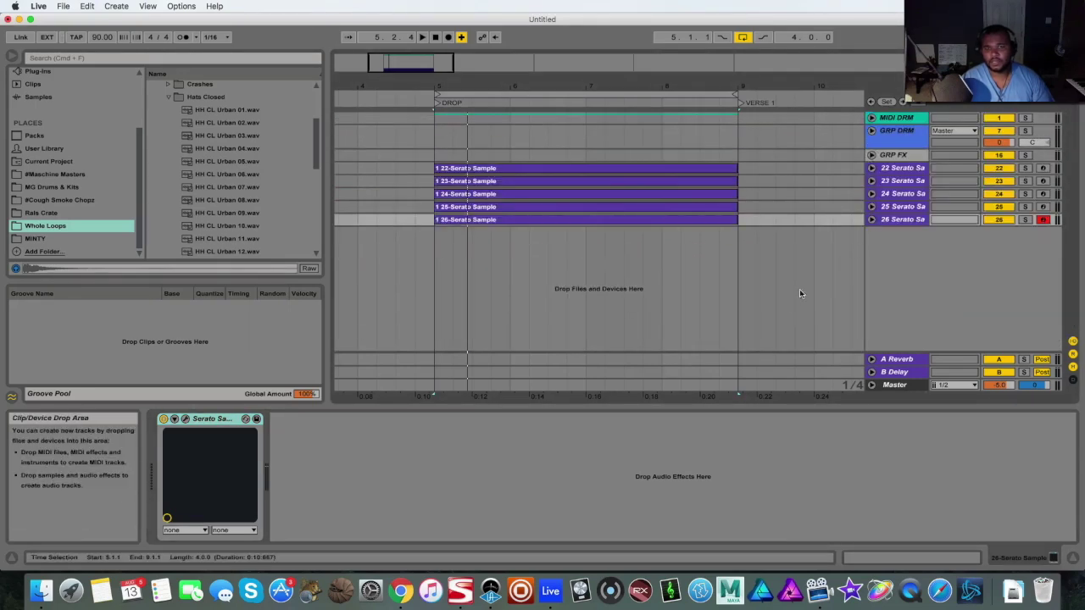
{"action": "left_click", "coordinate": [434, 285]}
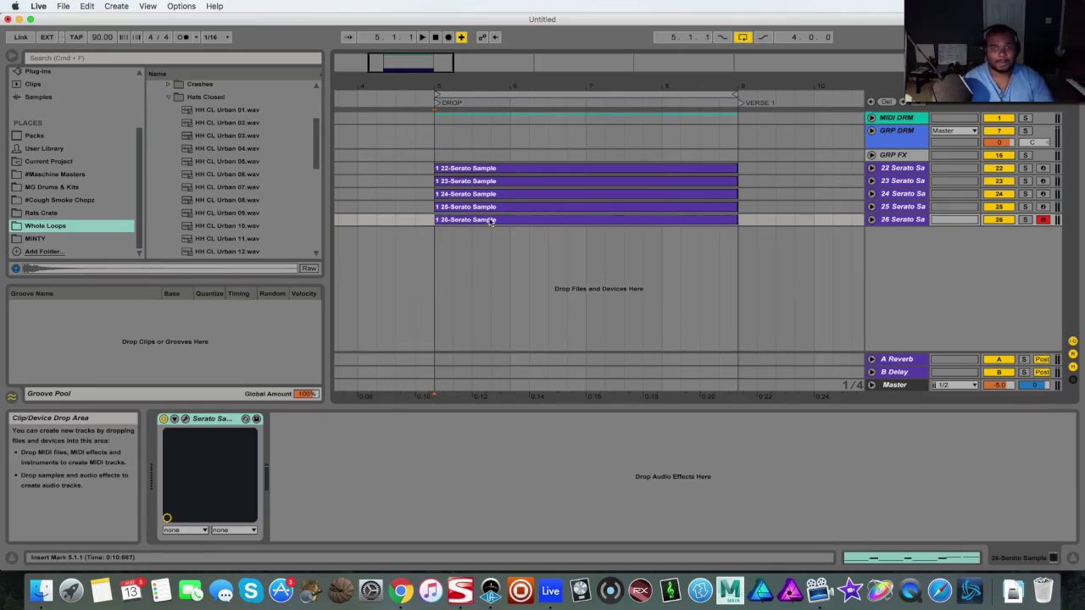
{"action": "left_click", "coordinate": [509, 95]}
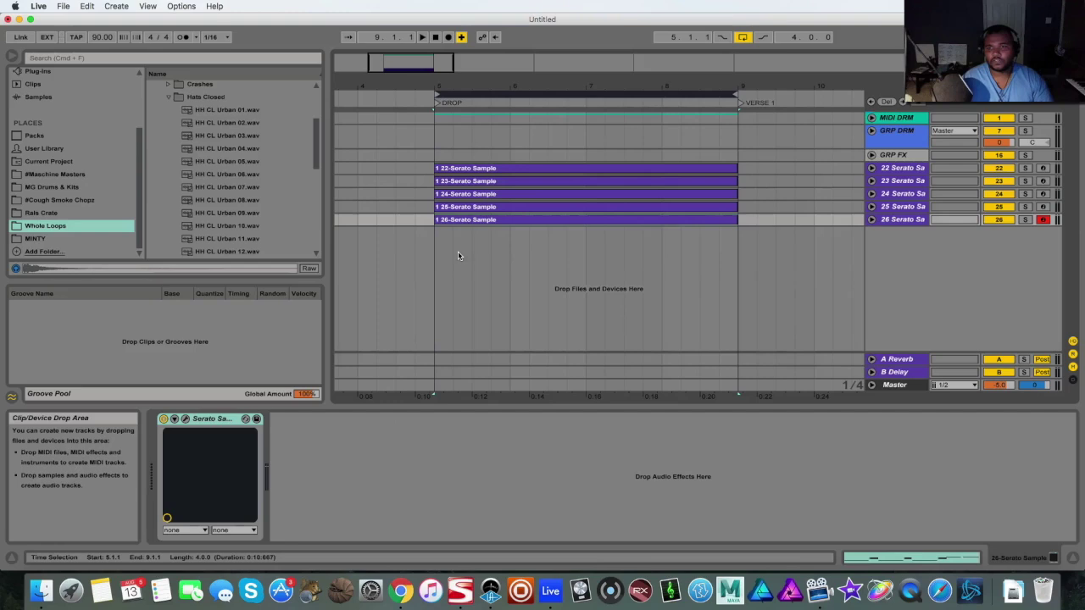
Step: Check track 26's Serato Sample window, close it, play the DROP loop and switch to the Session View mixer
{"action": "left_click", "coordinate": [187, 421]}
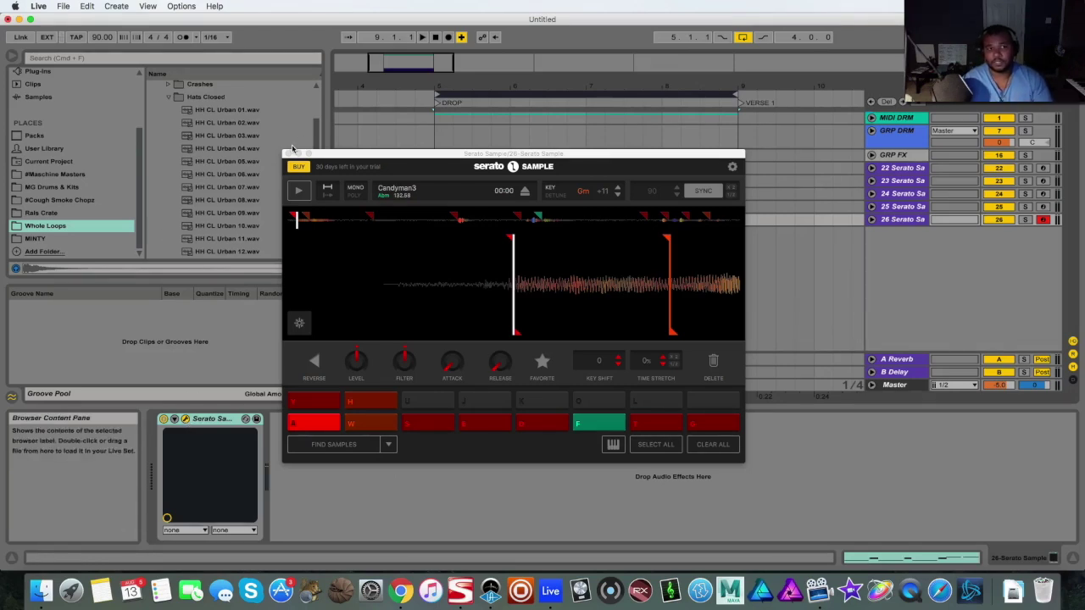
{"action": "left_click", "coordinate": [288, 155]}
{"action": "key", "text": "space"}
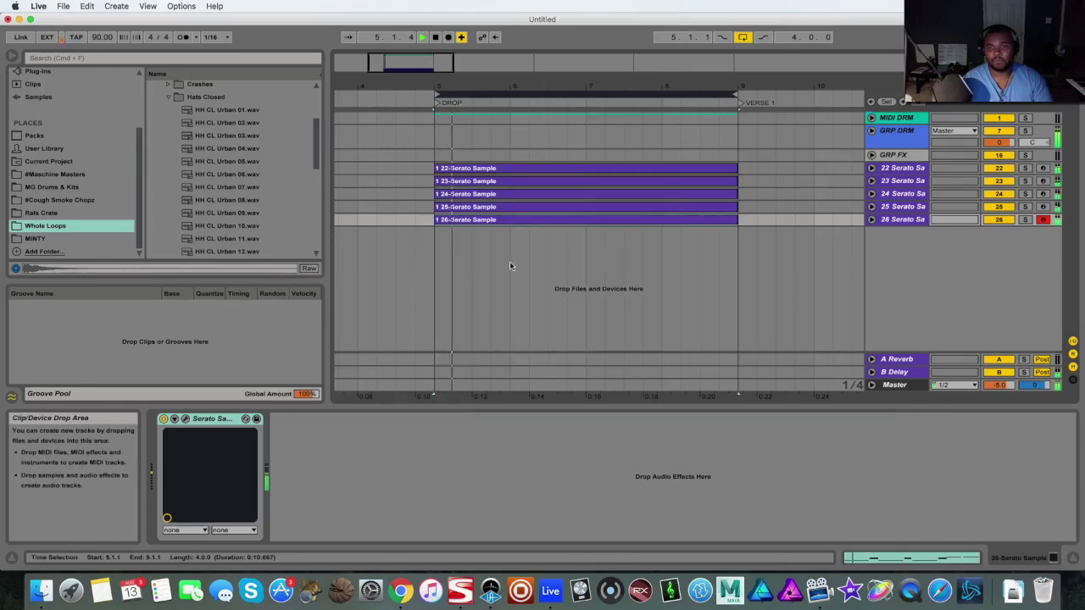
{"action": "left_click", "coordinate": [1073, 69]}
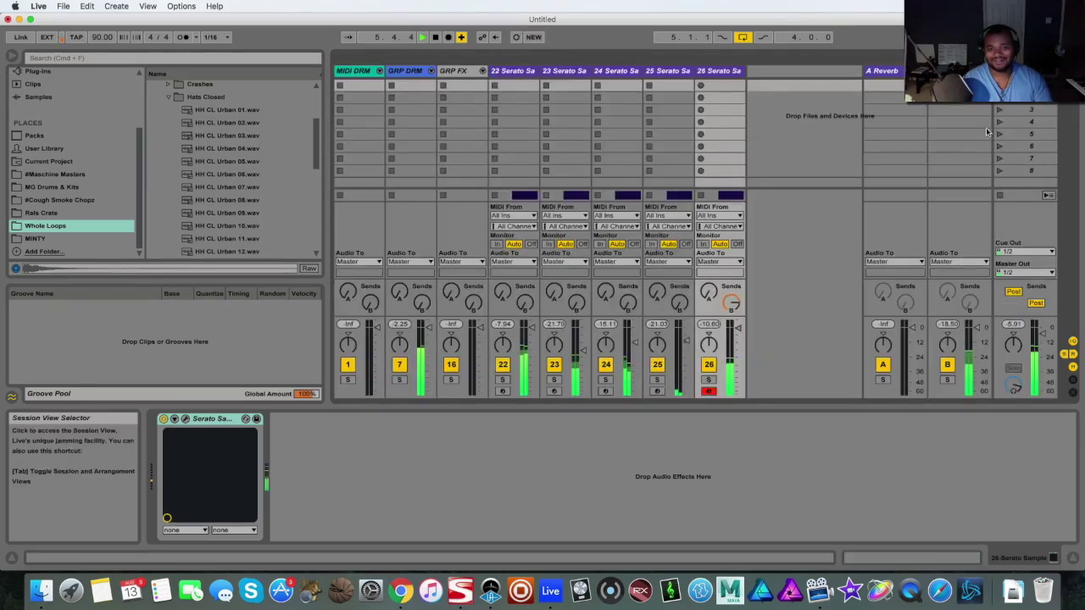
Step: Set the key of Candyman3 in track 26's Serato Sample to Gm (-1) and close the sampler window
{"action": "left_click", "coordinate": [719, 70]}
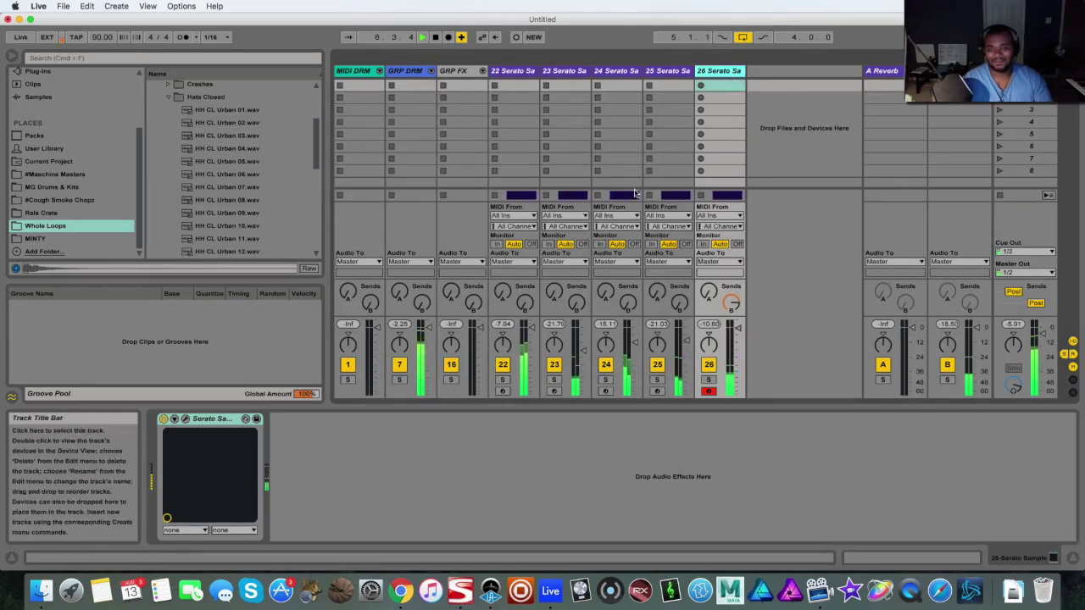
{"action": "left_click", "coordinate": [185, 419]}
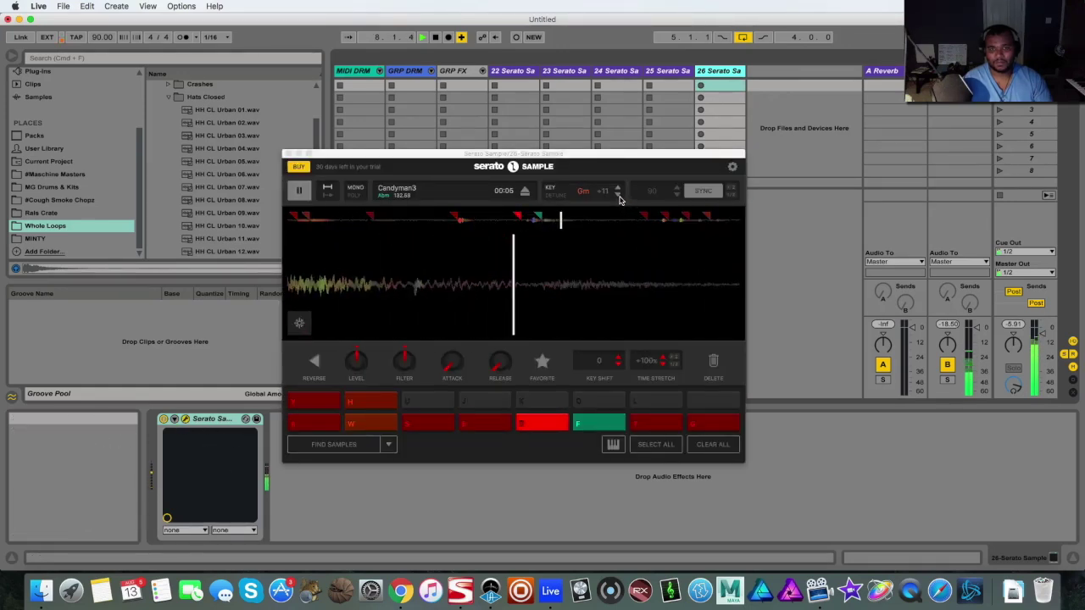
{"action": "left_click", "coordinate": [619, 197]}
{"action": "left_click", "coordinate": [619, 197]}
{"action": "left_click", "coordinate": [618, 196]}
{"action": "left_click", "coordinate": [619, 196]}
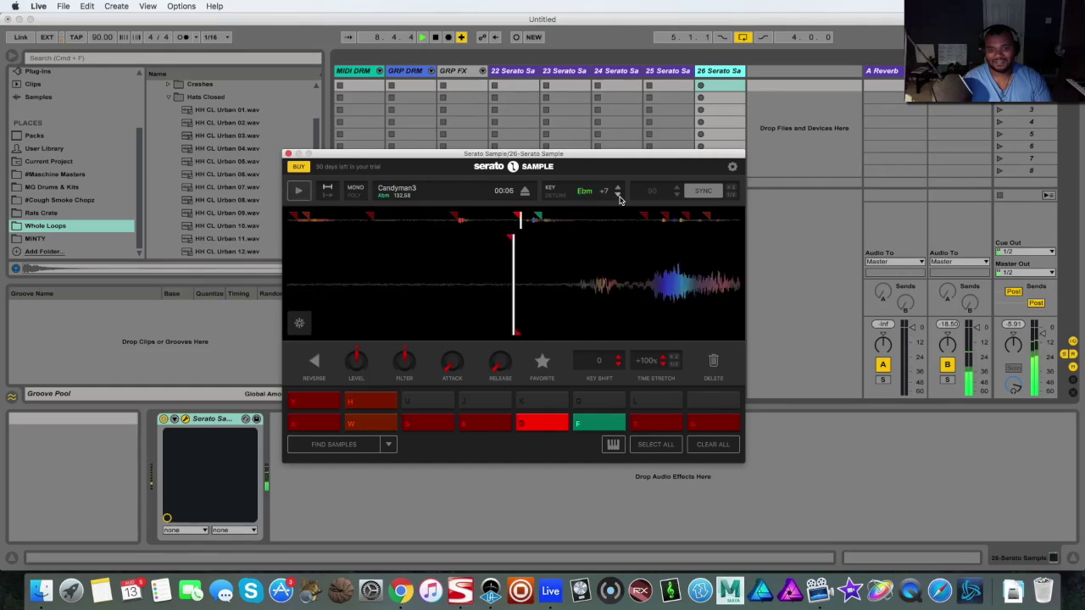
{"action": "left_click", "coordinate": [619, 196]}
{"action": "left_click", "coordinate": [619, 197]}
{"action": "left_click", "coordinate": [618, 197]}
{"action": "left_click", "coordinate": [619, 196]}
{"action": "left_click", "coordinate": [619, 196]}
{"action": "left_click", "coordinate": [619, 197]}
{"action": "left_click", "coordinate": [619, 197]}
{"action": "left_click", "coordinate": [619, 196]}
{"action": "left_click", "coordinate": [619, 197]}
{"action": "left_click", "coordinate": [619, 190]}
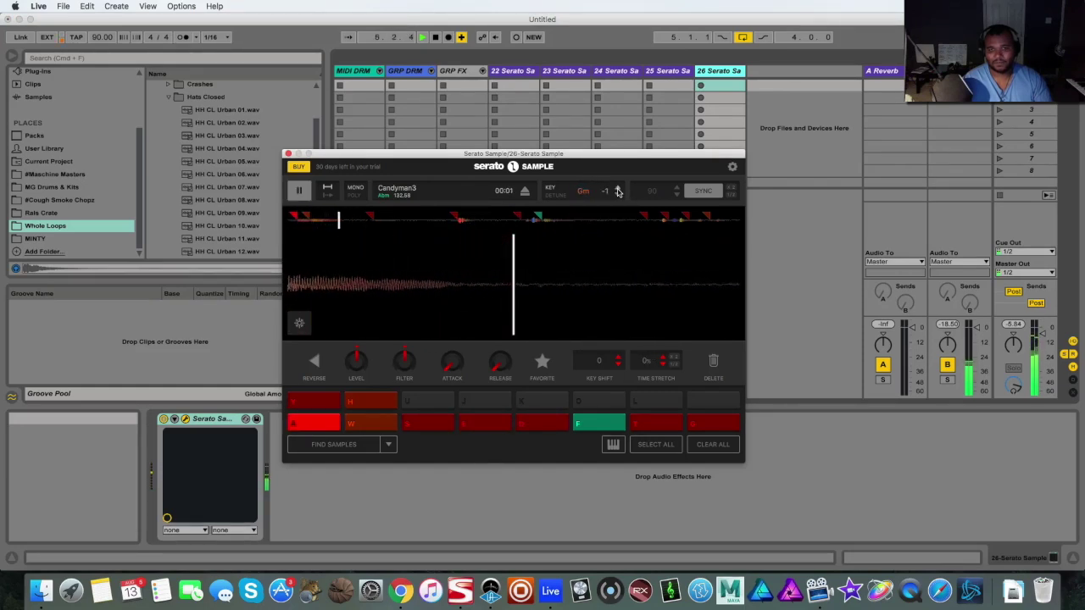
{"action": "left_click", "coordinate": [288, 154]}
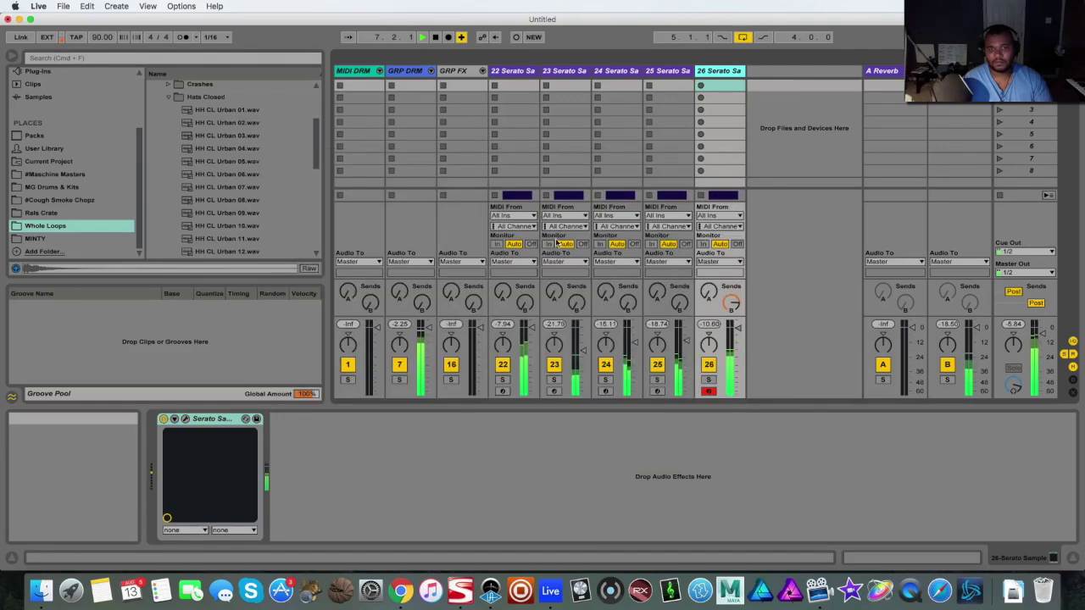
Step: Select track 23 in the Session View mixer, hide its sampler window and add a Limiter after the Serato Sample
{"action": "key", "text": "Tab"}
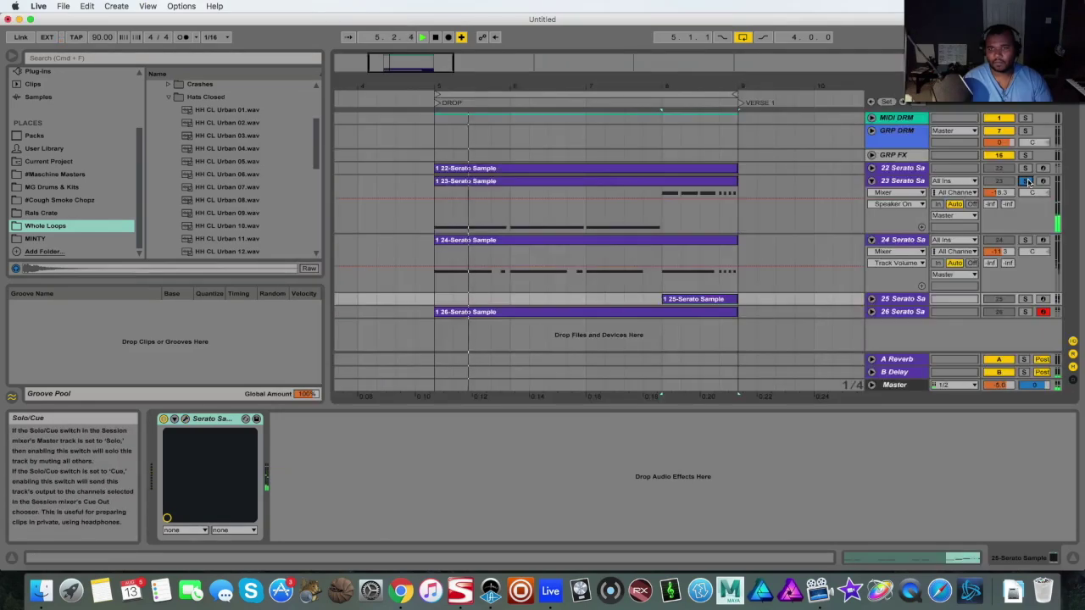
{"action": "key", "text": "Tab"}
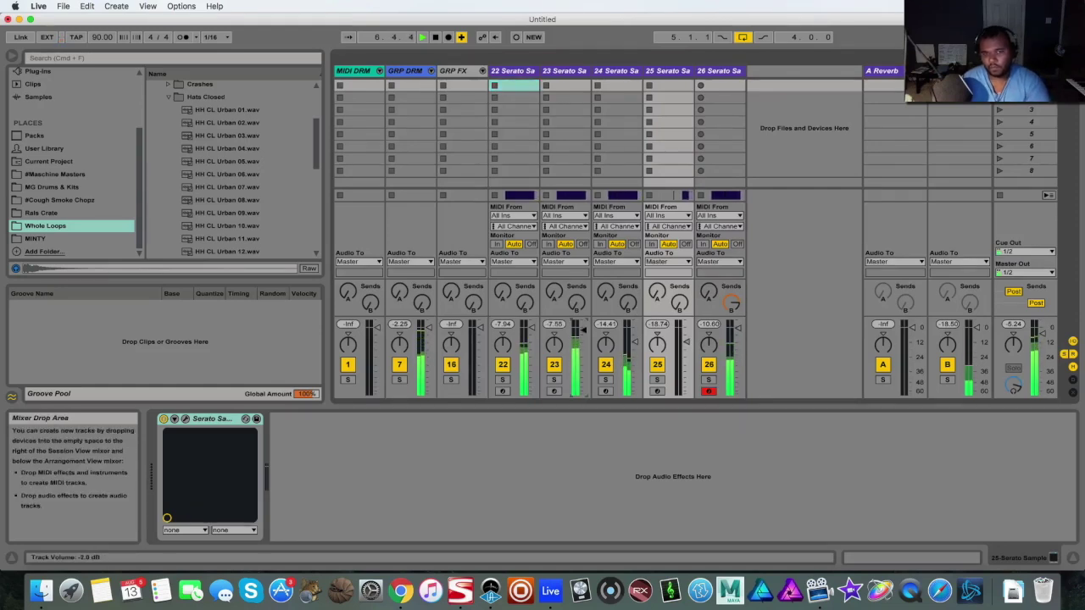
{"action": "left_click", "coordinate": [562, 70]}
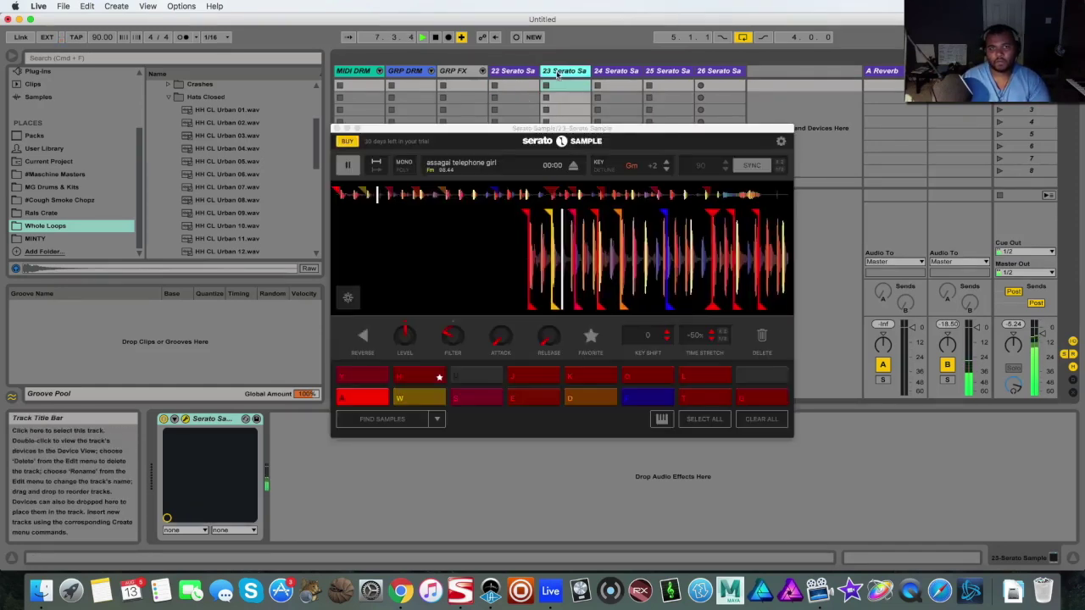
{"action": "scroll", "coordinate": [50, 132], "scroll_direction": "up", "scroll_amount": 3}
{"action": "left_click", "coordinate": [43, 111]}
{"action": "left_click", "coordinate": [47, 125]}
{"action": "scroll", "coordinate": [161, 190], "scroll_direction": "down", "scroll_amount": 1}
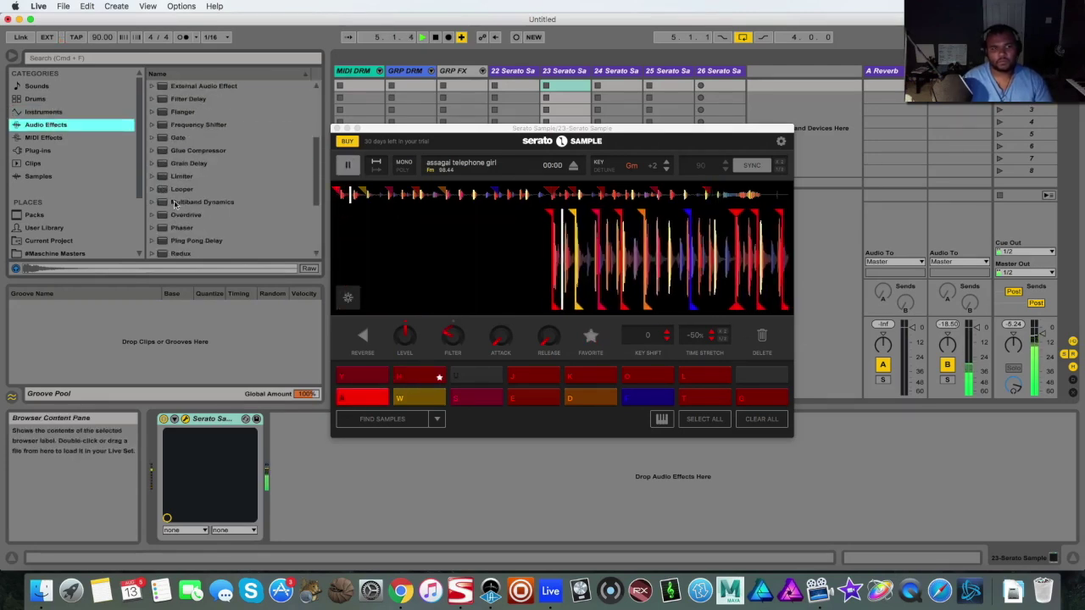
{"action": "key", "text": "super+alt+p"}
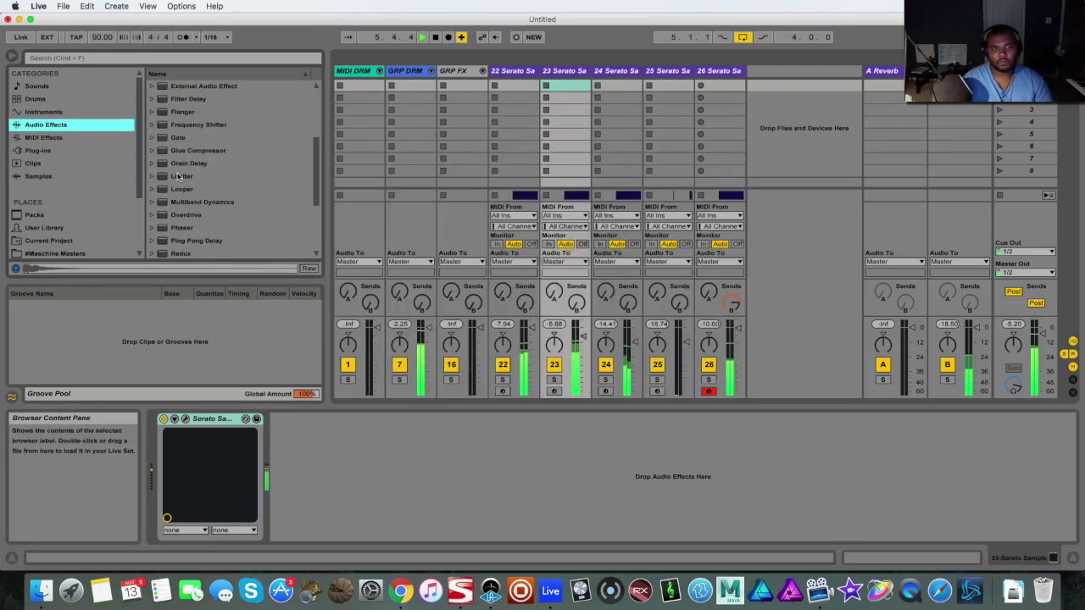
{"action": "left_click", "coordinate": [246, 177]}
{"action": "left_click_drag", "start_coordinate": [575, 74], "coordinate": [574, 72]}
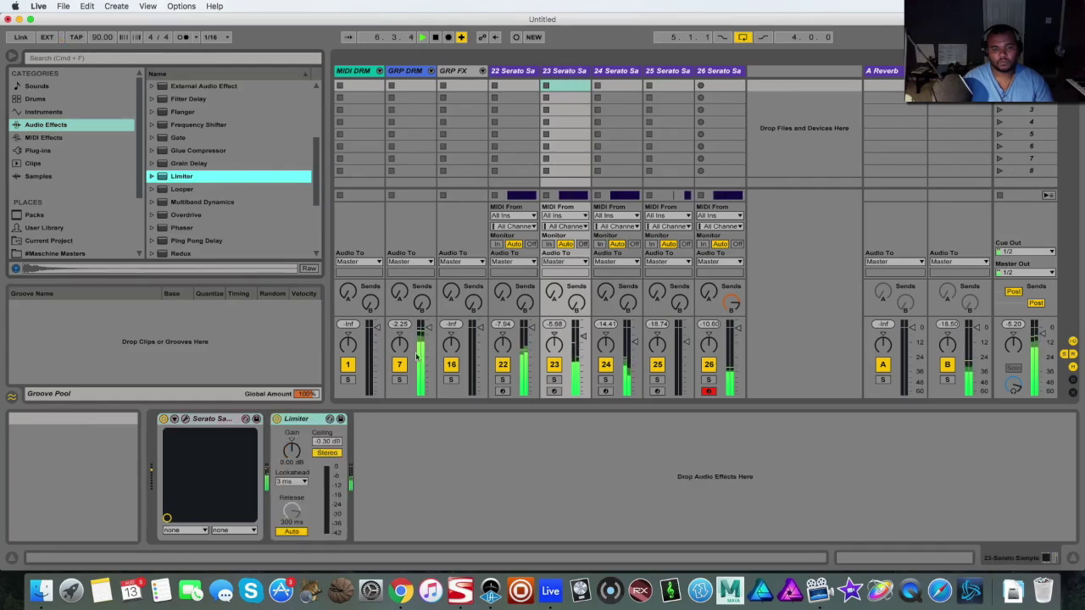
Step: Set track 23's Limiter ceiling to -12 dB and raise its gain to about 2.8 dB
{"action": "left_click_drag", "start_coordinate": [327, 442], "coordinate": [328, 473]}
{"action": "type", "text": "-12"}
{"action": "key", "text": "Return"}
{"action": "left_click_drag", "start_coordinate": [291, 450], "coordinate": [291, 434]}
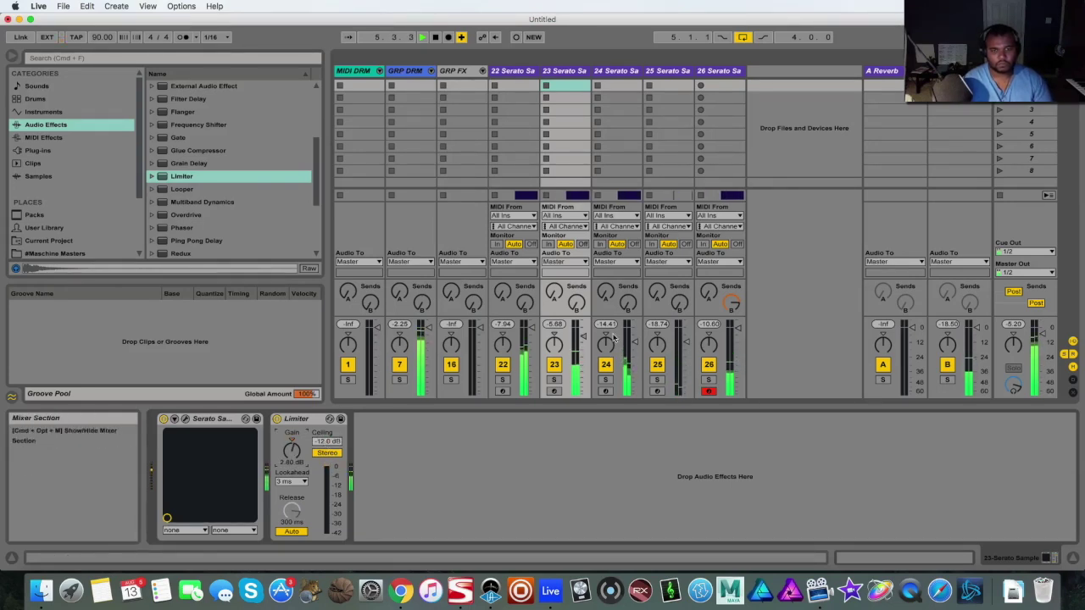
Step: Add an EQ Eight after track 23's Limiter and enable band 8 as a high cut at about 1.06 kHz
{"action": "scroll", "coordinate": [178, 149], "scroll_direction": "up", "scroll_amount": 5}
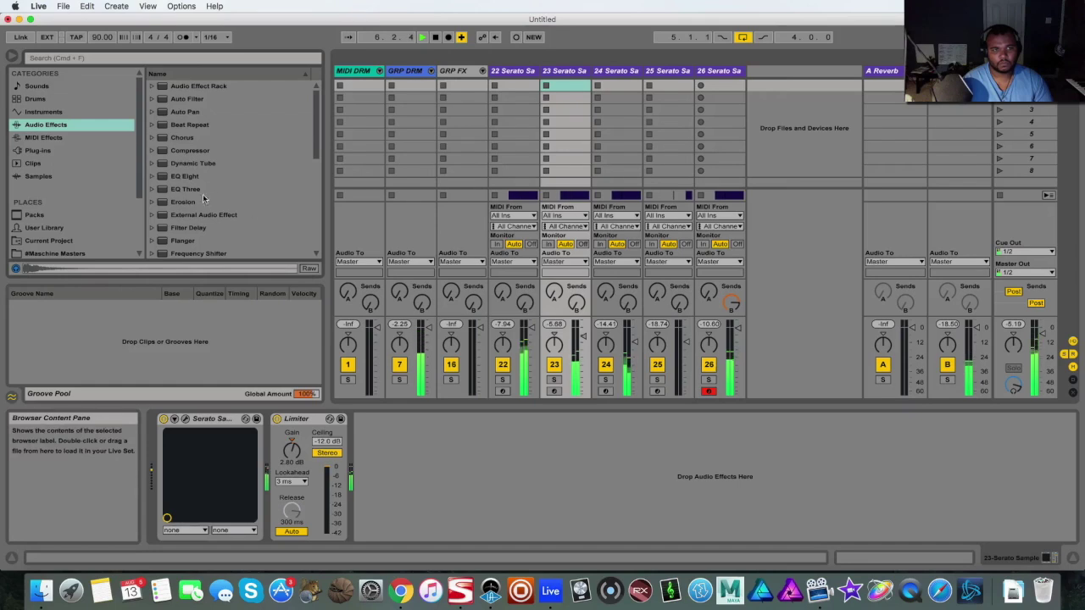
{"action": "left_click_drag", "start_coordinate": [185, 176], "coordinate": [559, 485]}
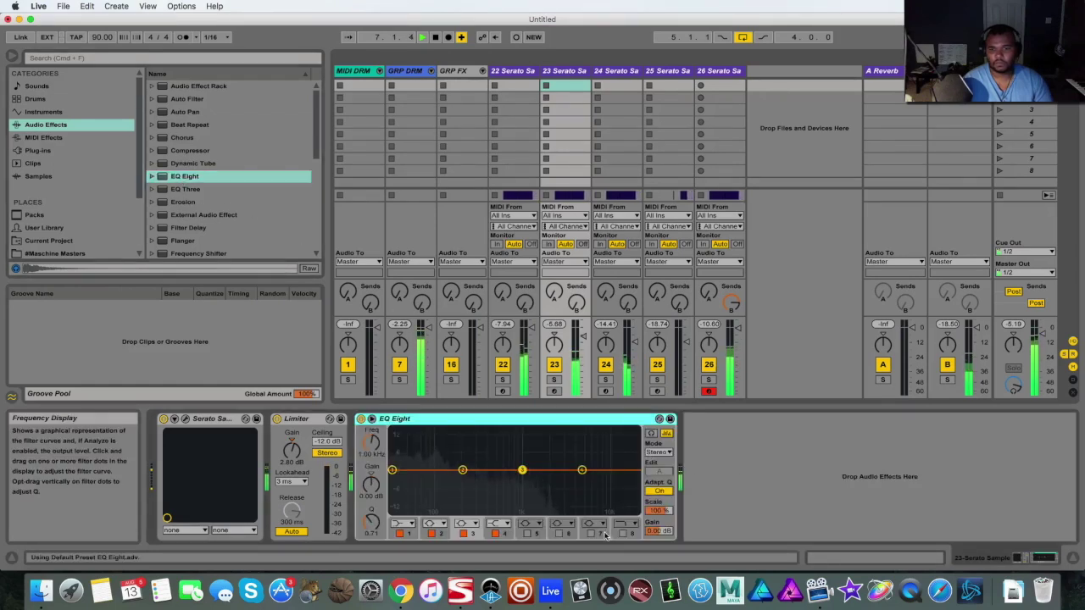
{"action": "left_click", "coordinate": [622, 533]}
{"action": "left_click_drag", "start_coordinate": [625, 471], "coordinate": [524, 481]}
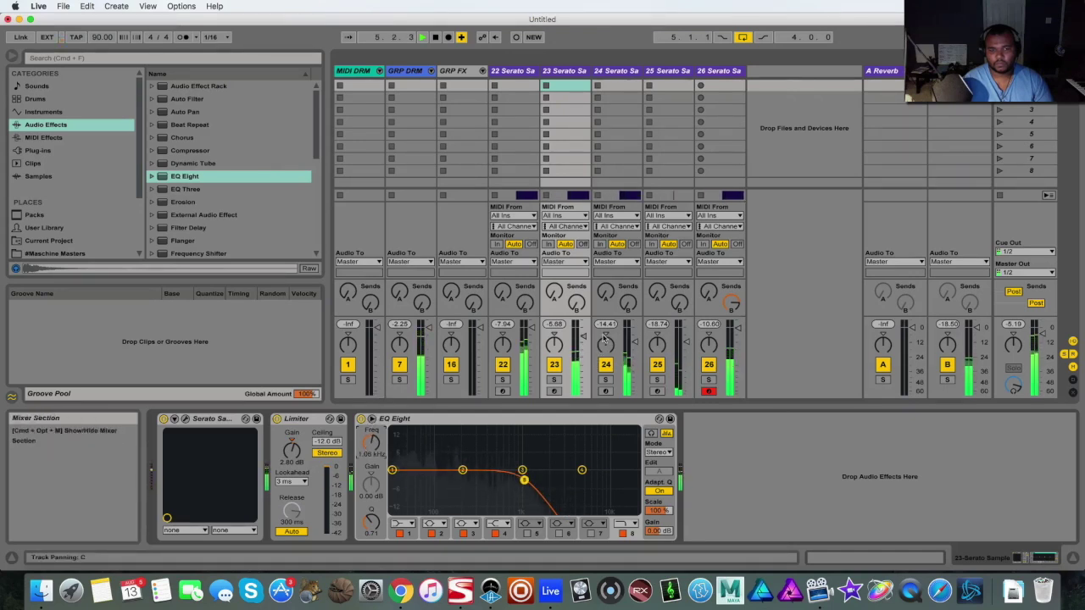
Step: Mute the GRP DRM group and lower the master volume
{"action": "left_click", "coordinate": [400, 365]}
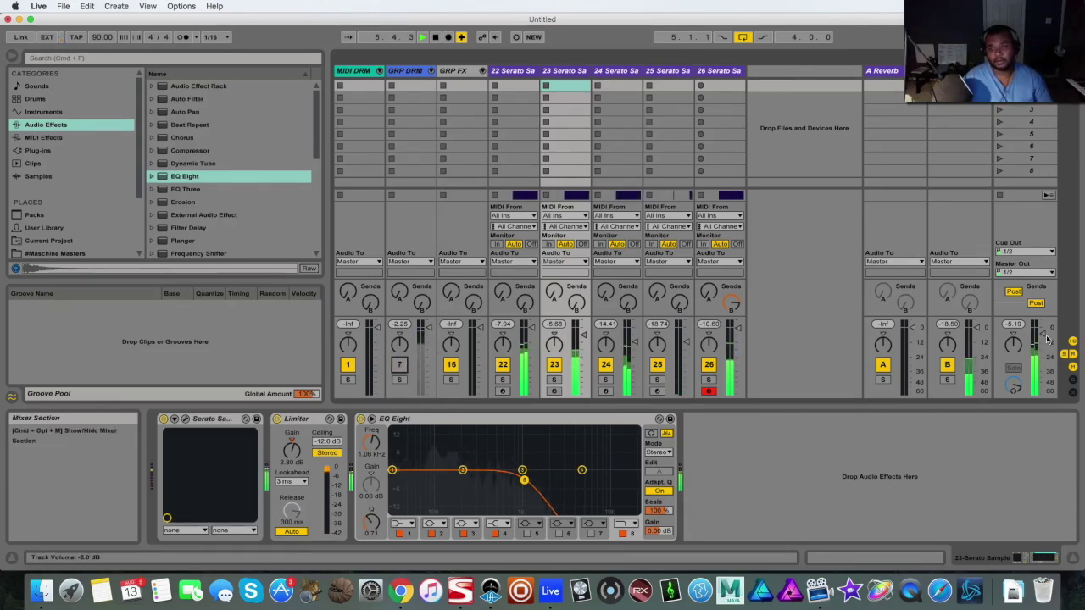
{"action": "left_click_drag", "start_coordinate": [1049, 341], "coordinate": [1044, 347]}
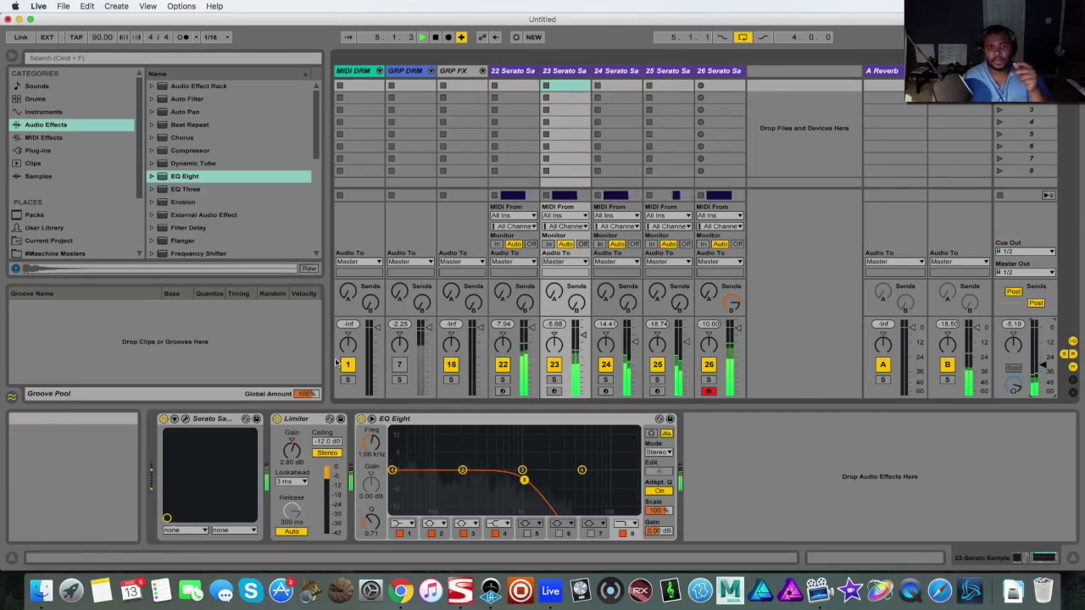
Step: Set the detune of assagai telephone girl in track 23's Serato Sample to -6 ct and close the sampler window
{"action": "left_click", "coordinate": [189, 422]}
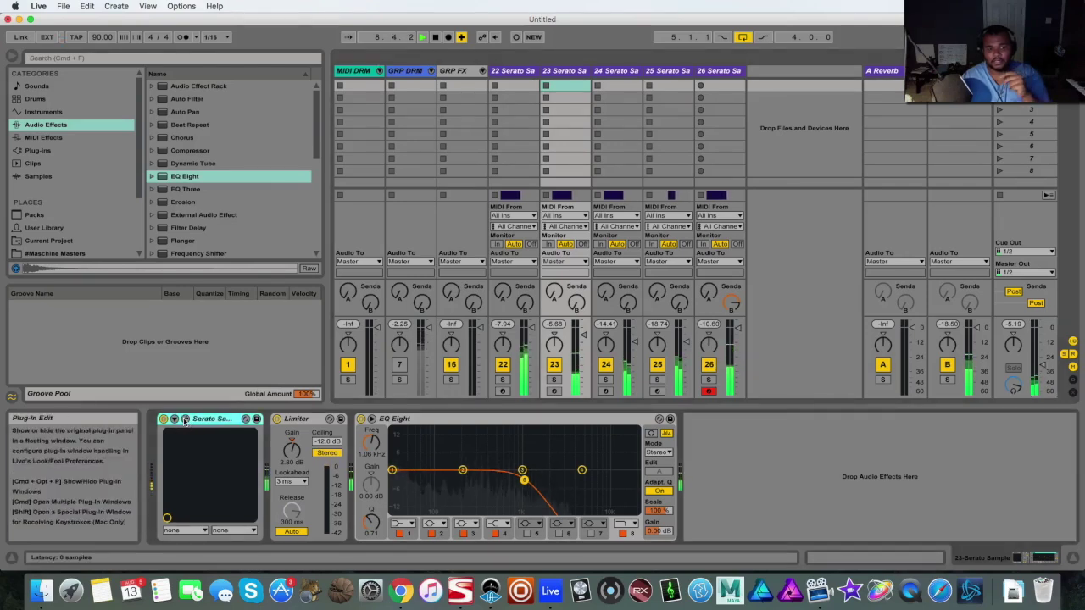
{"action": "left_click", "coordinate": [608, 171]}
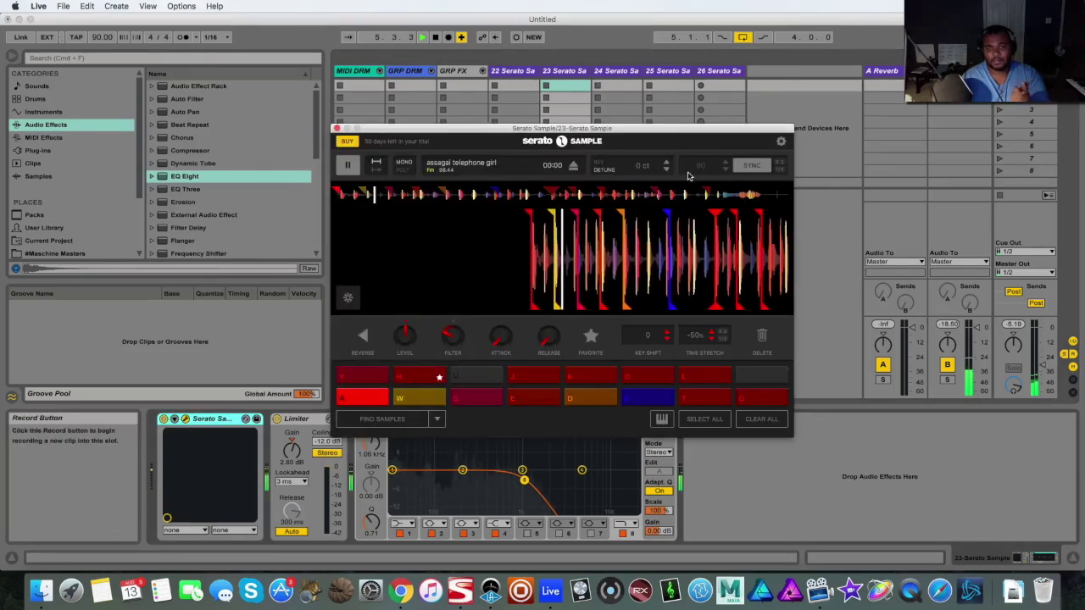
{"action": "left_click", "coordinate": [667, 172]}
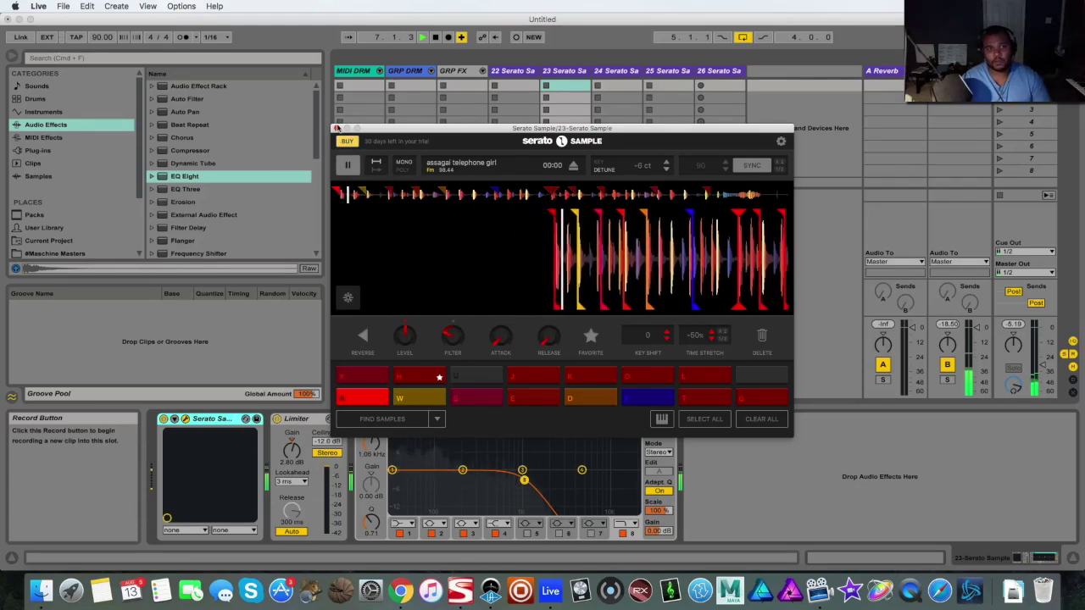
{"action": "left_click", "coordinate": [336, 128]}
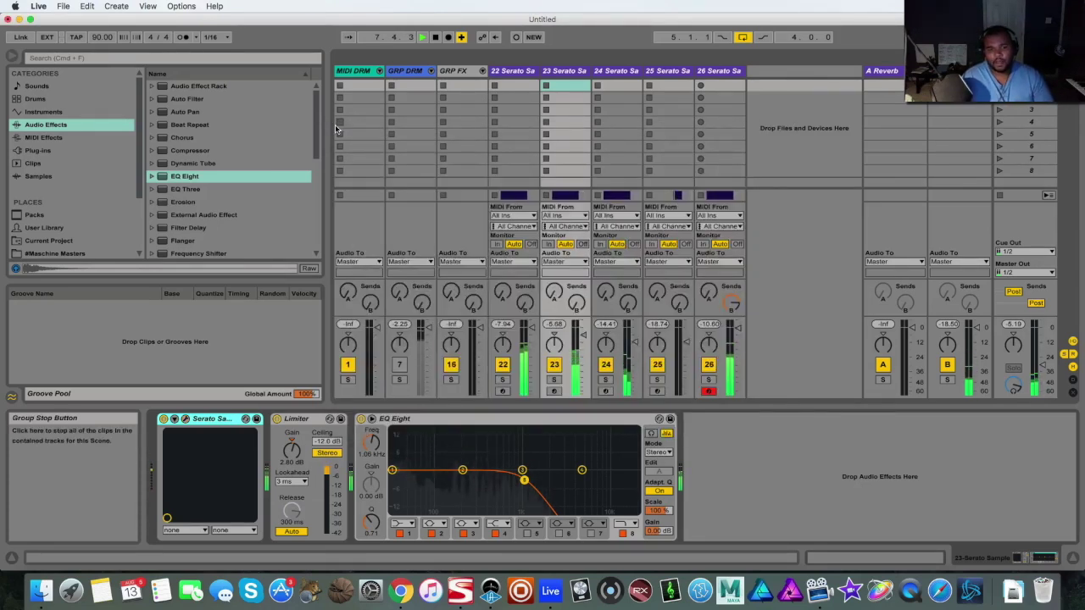